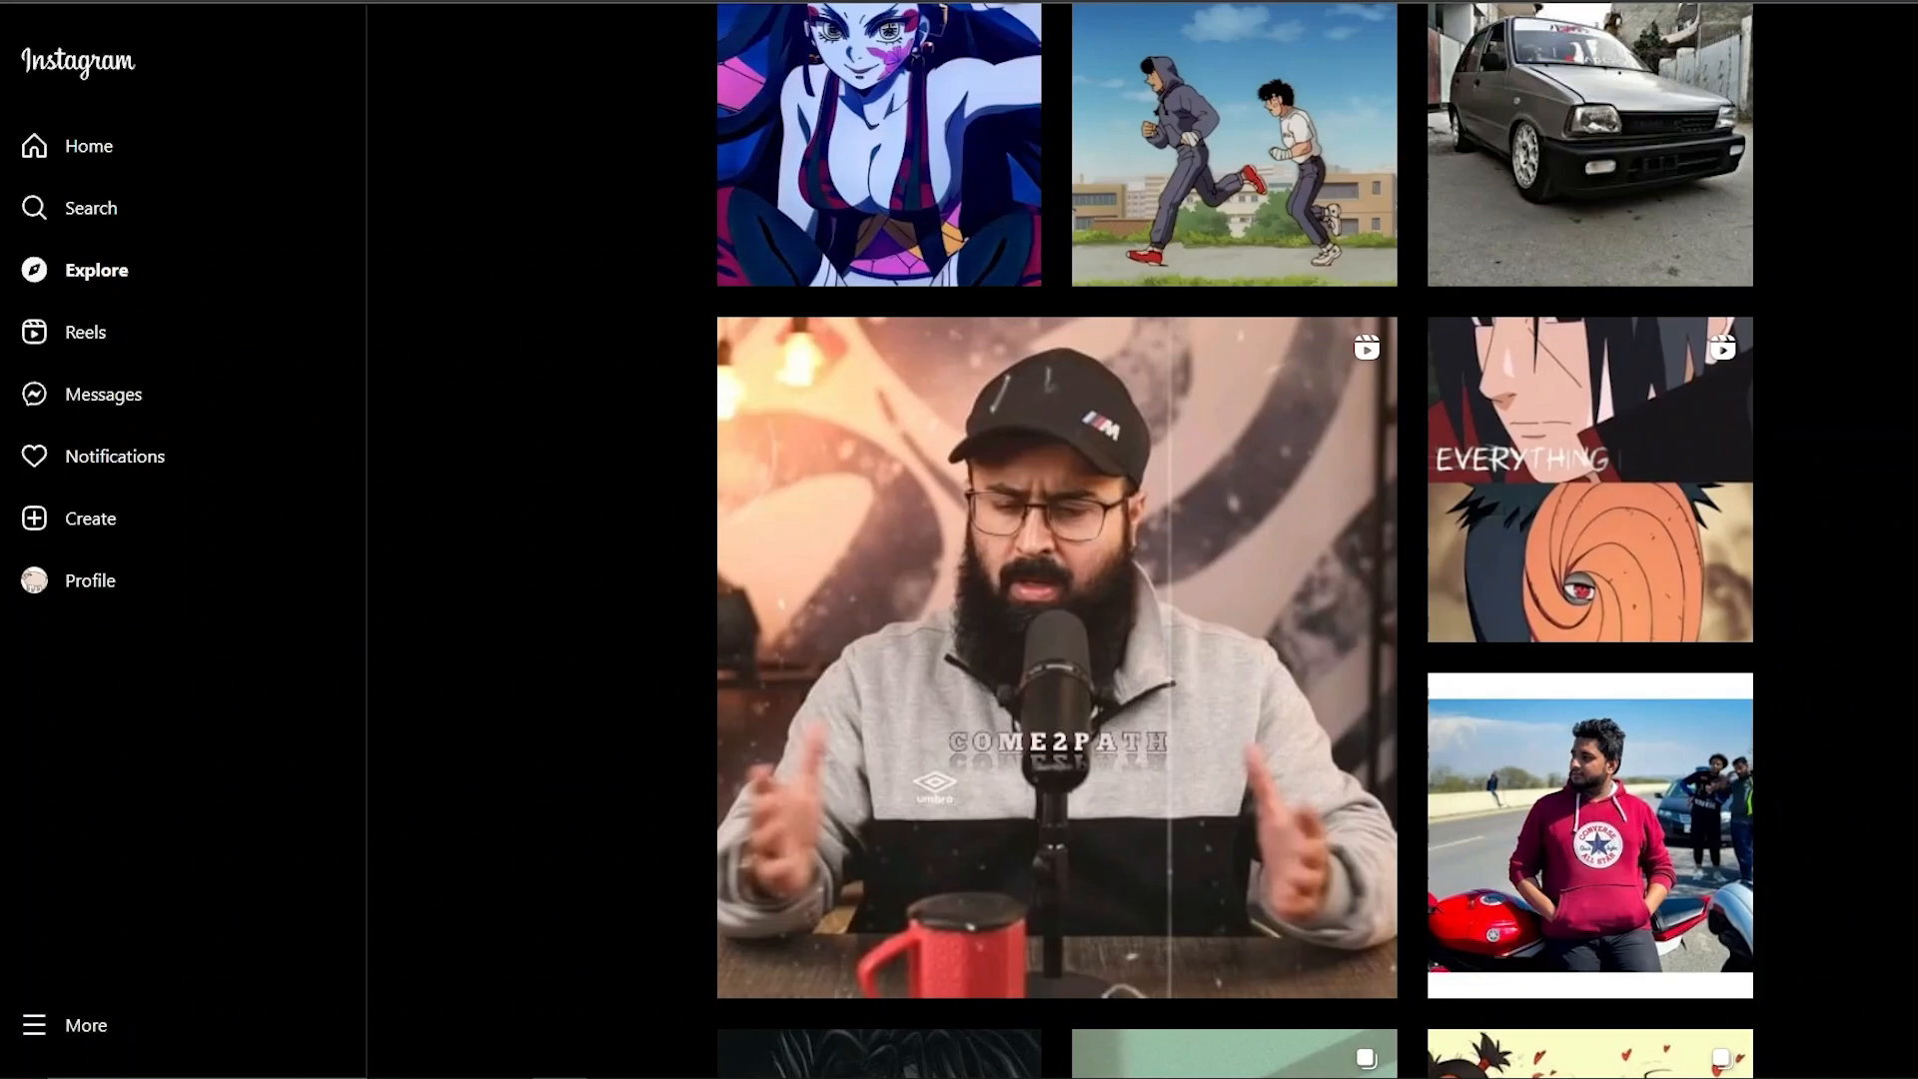
# Open the Instagram account's own profile page from the left sidebar.
pyautogui.click(340, 558)
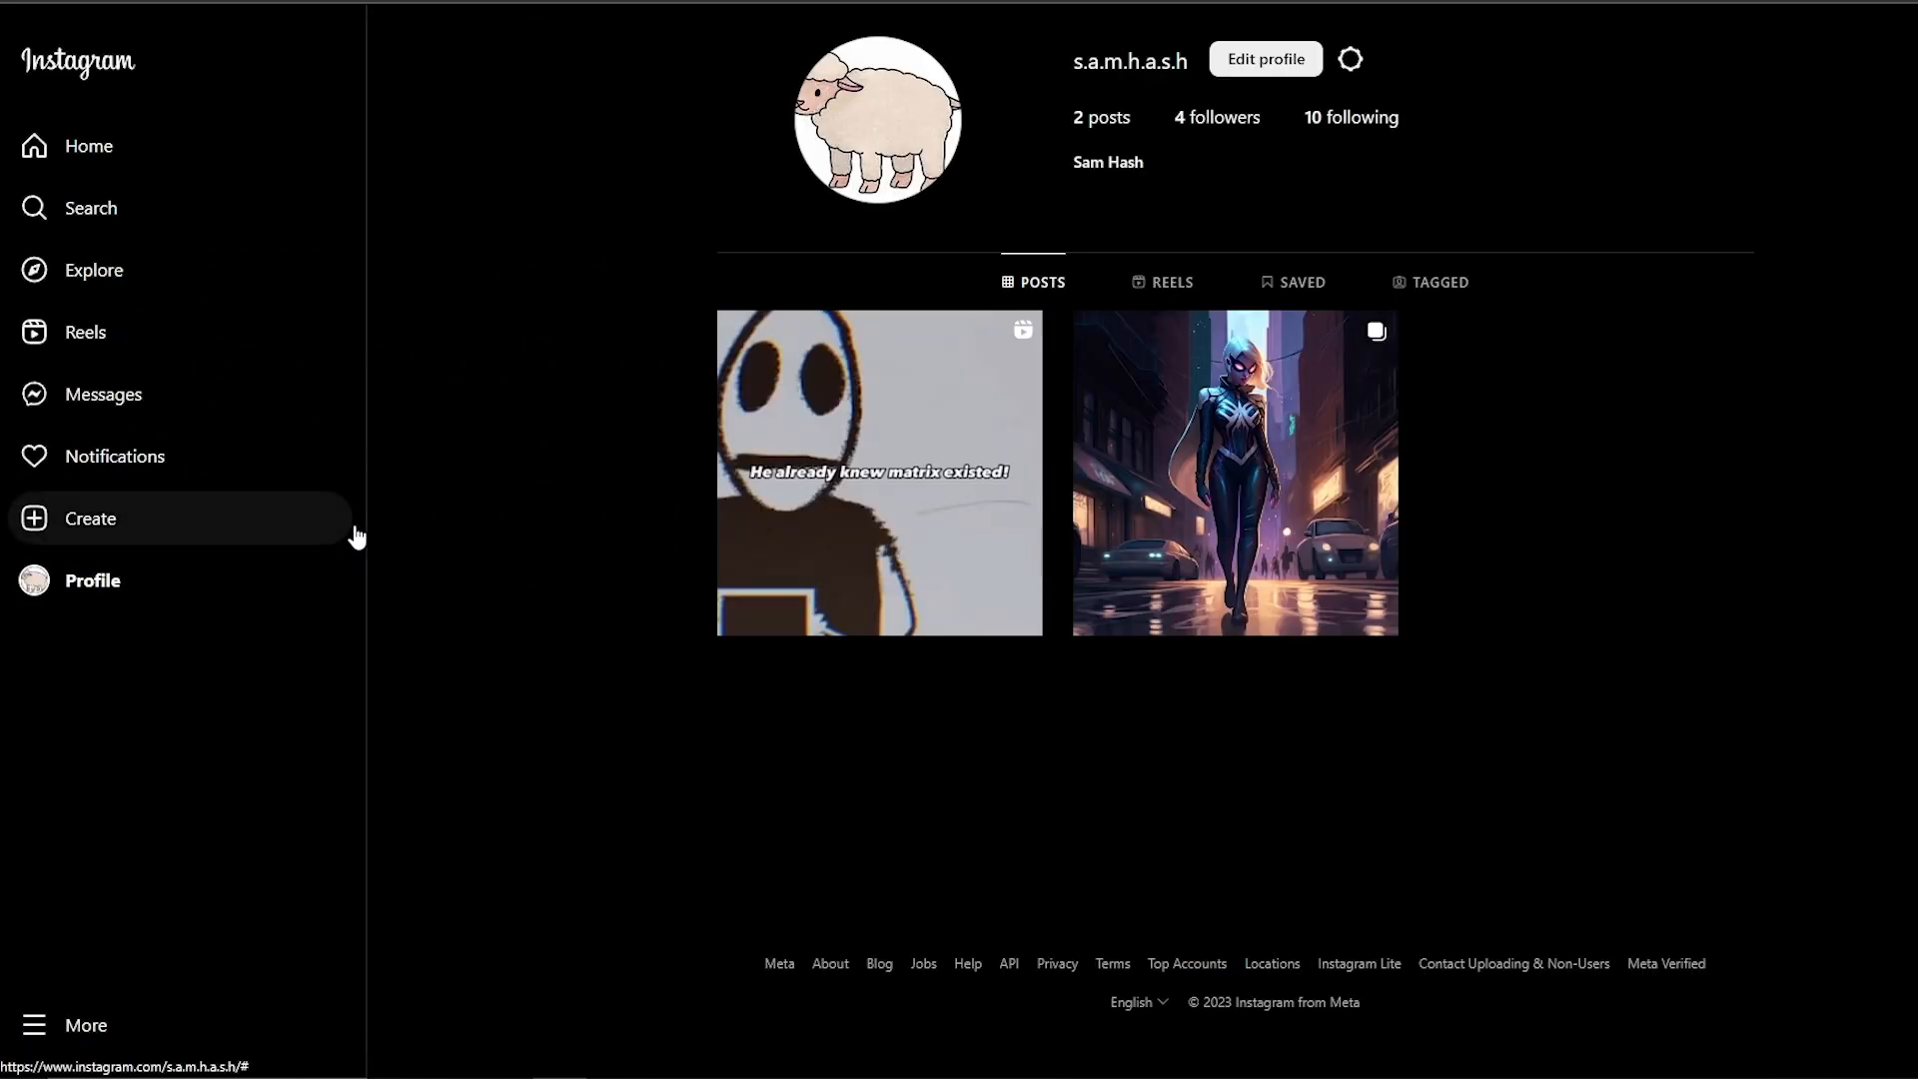
# Open the Instagram account settings menu, then switch to the Facebook browser tab.
pyautogui.click(1349, 60)
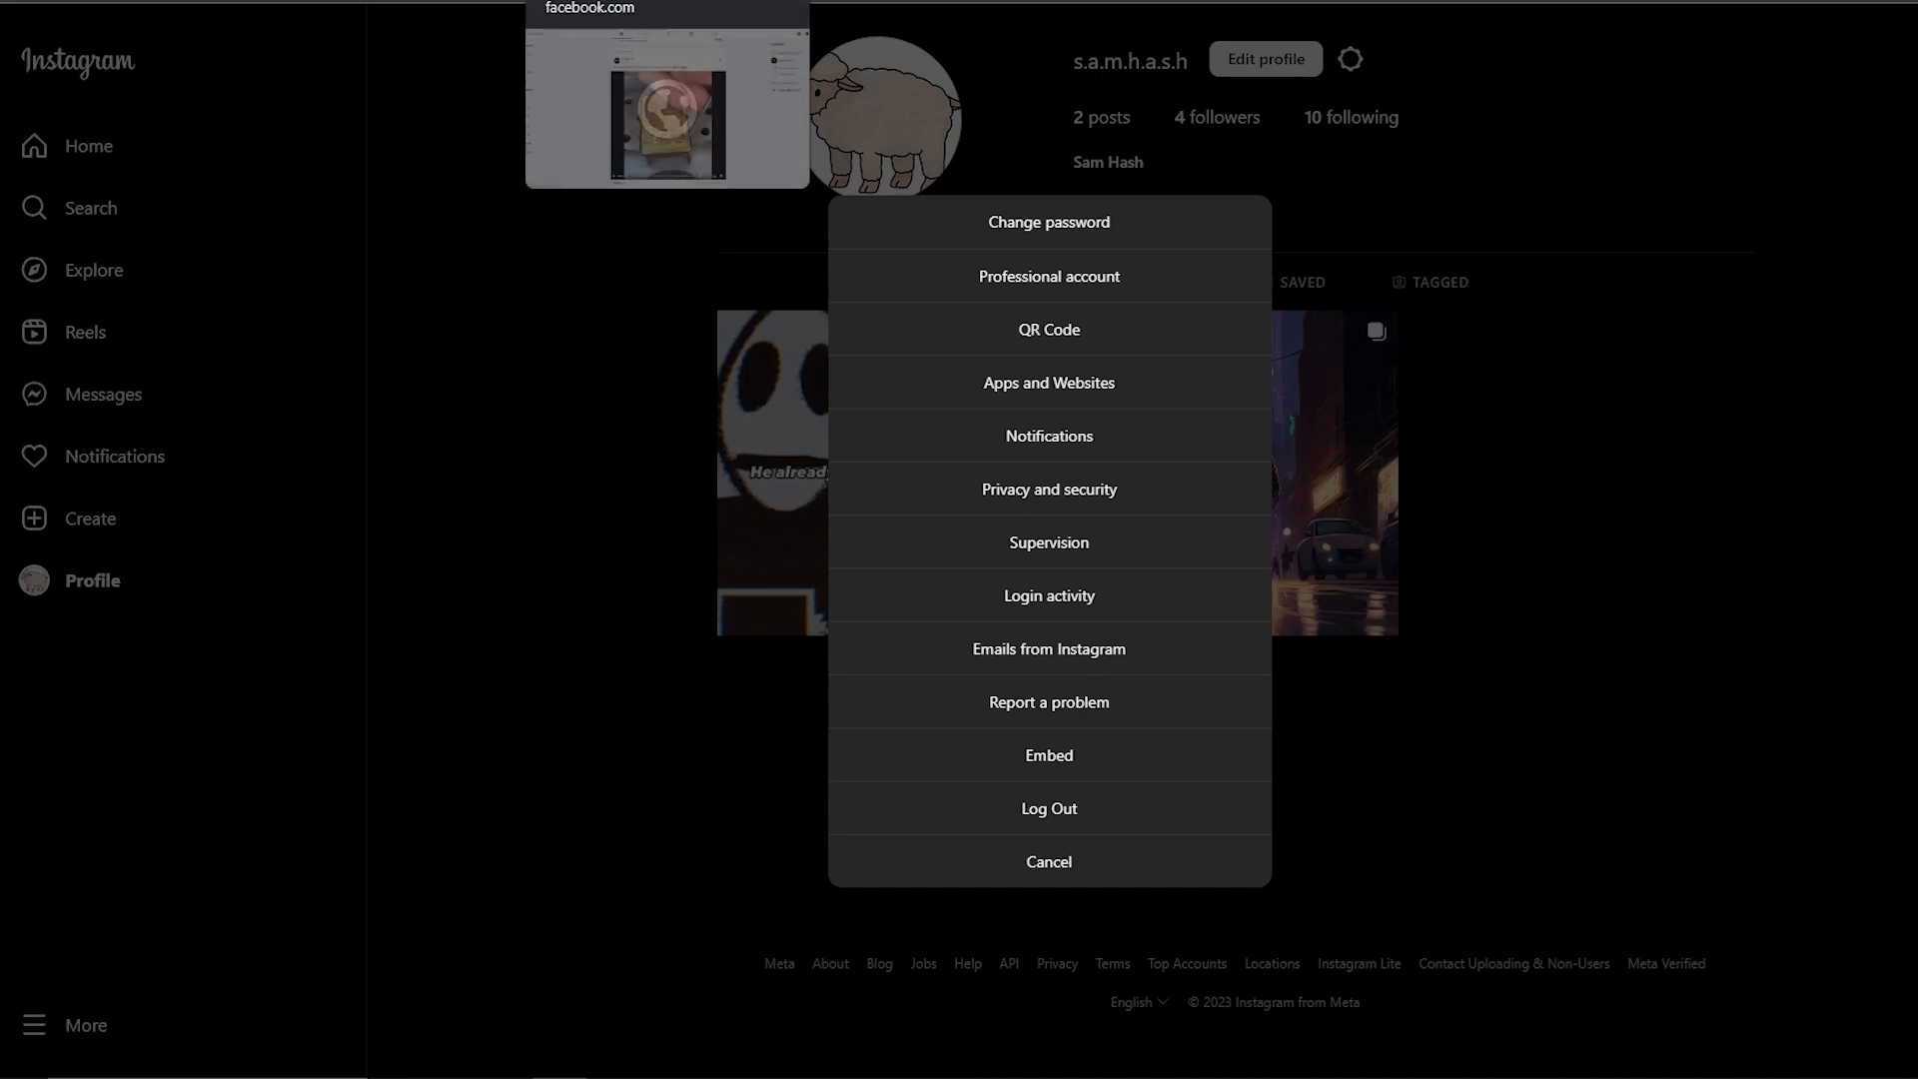
pyautogui.click(620, 2)
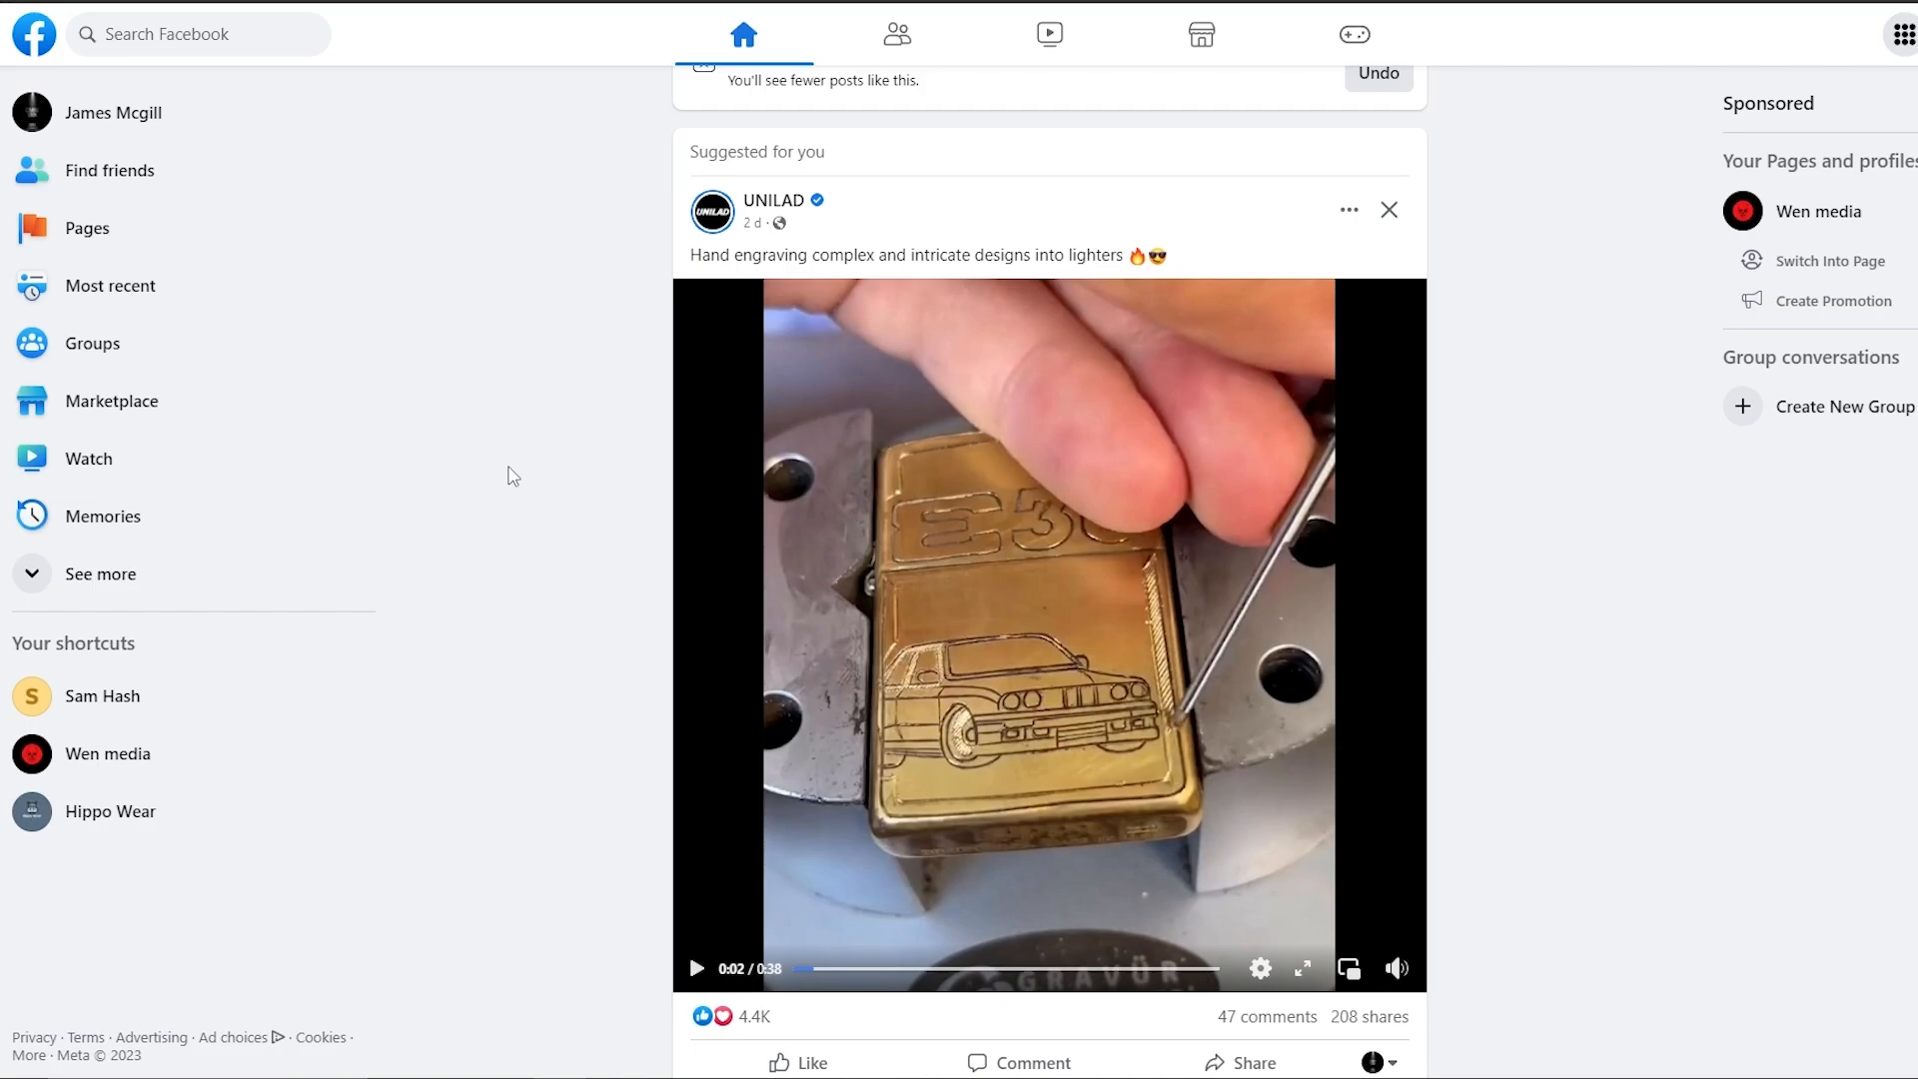
# Expand the Facebook sidebar's extra shortcuts with See more and choose Ad Centre.
pyautogui.scroll(-2, 504, 476)
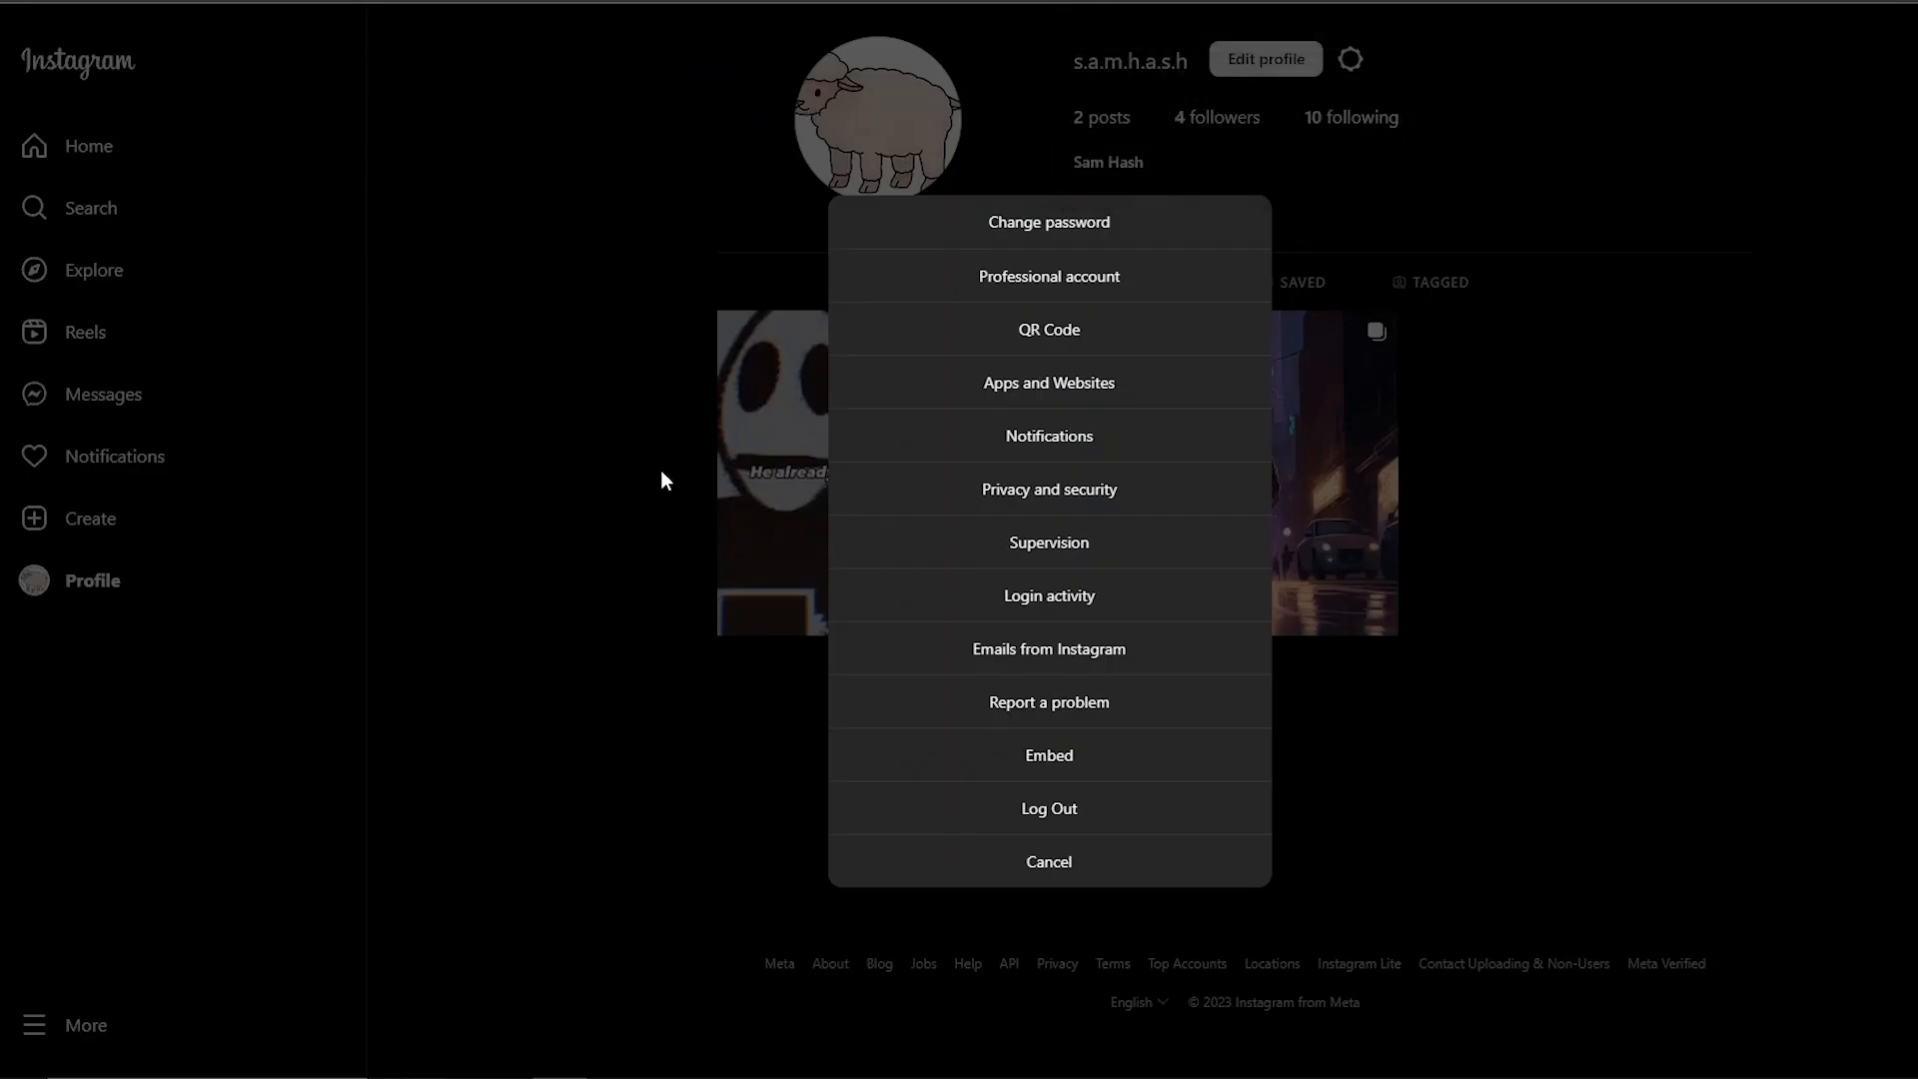
pyautogui.click(661, 472)
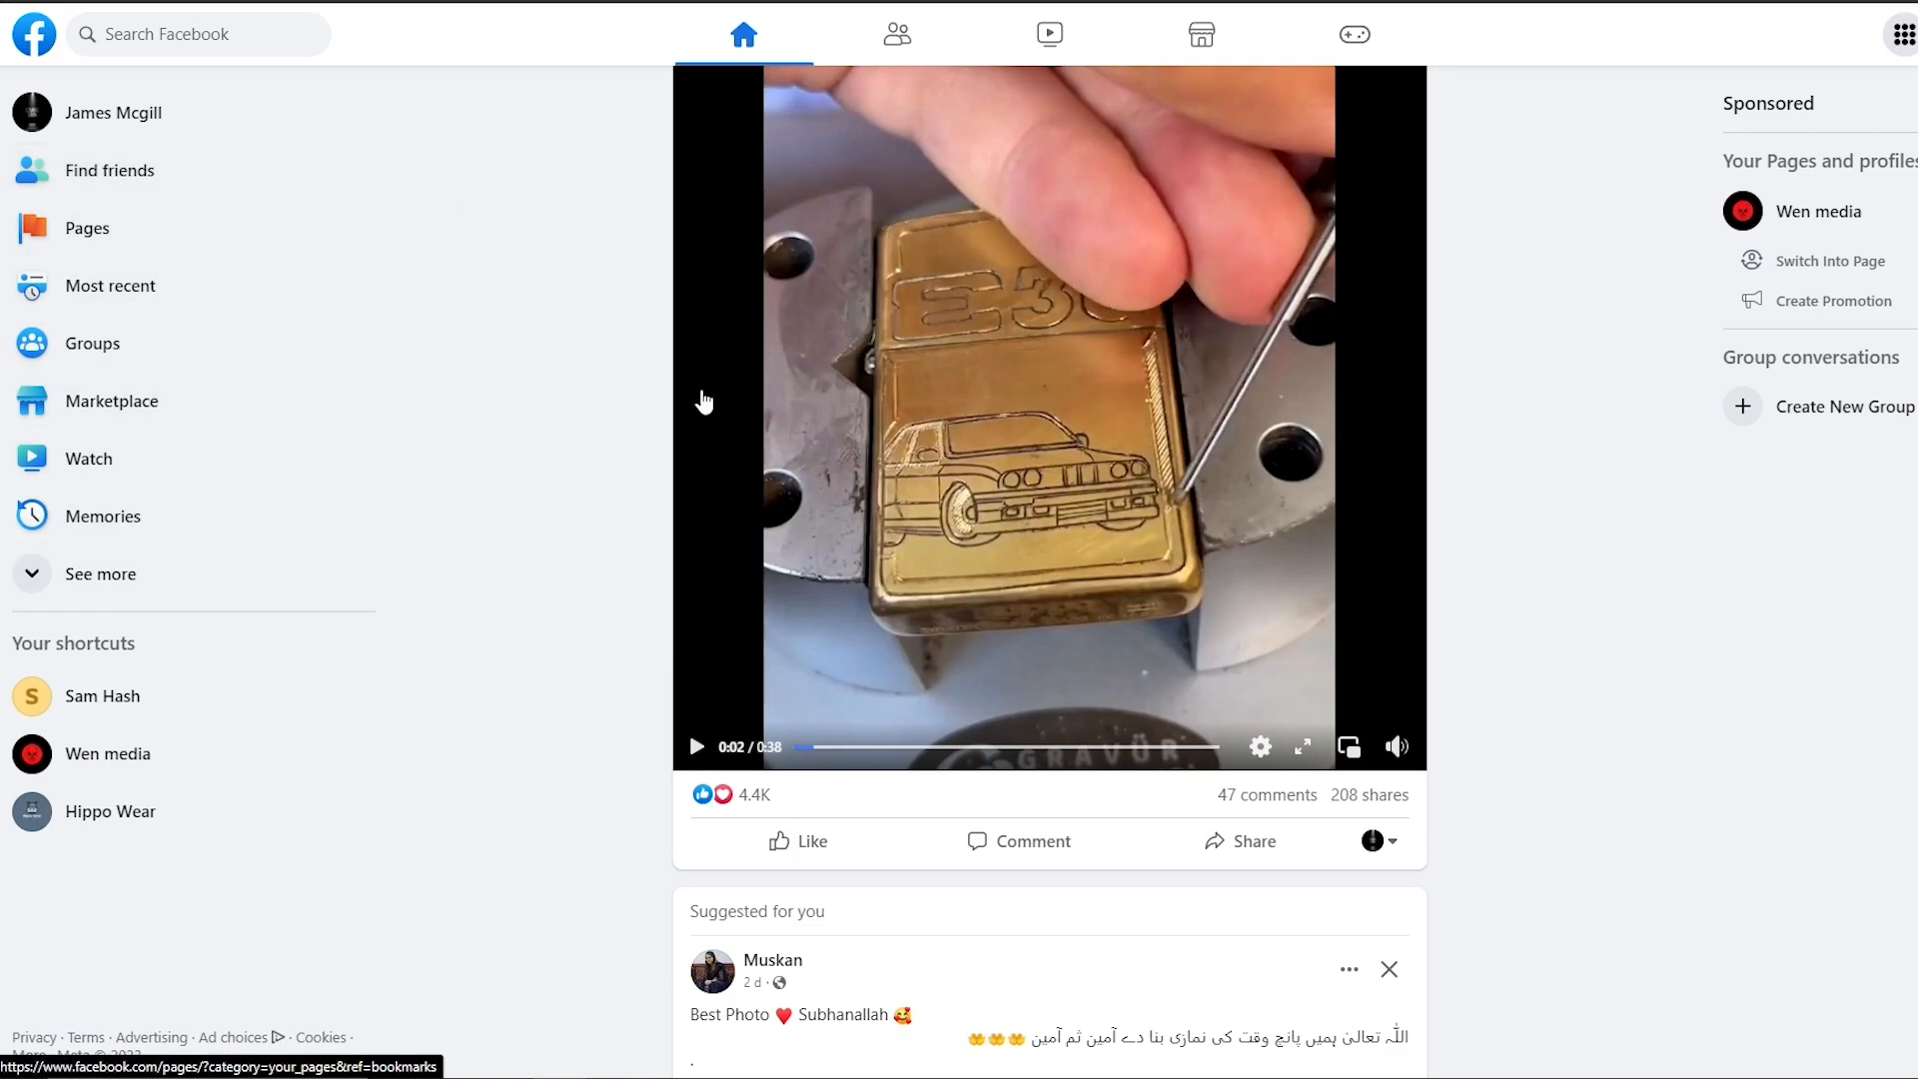
pyautogui.click(100, 579)
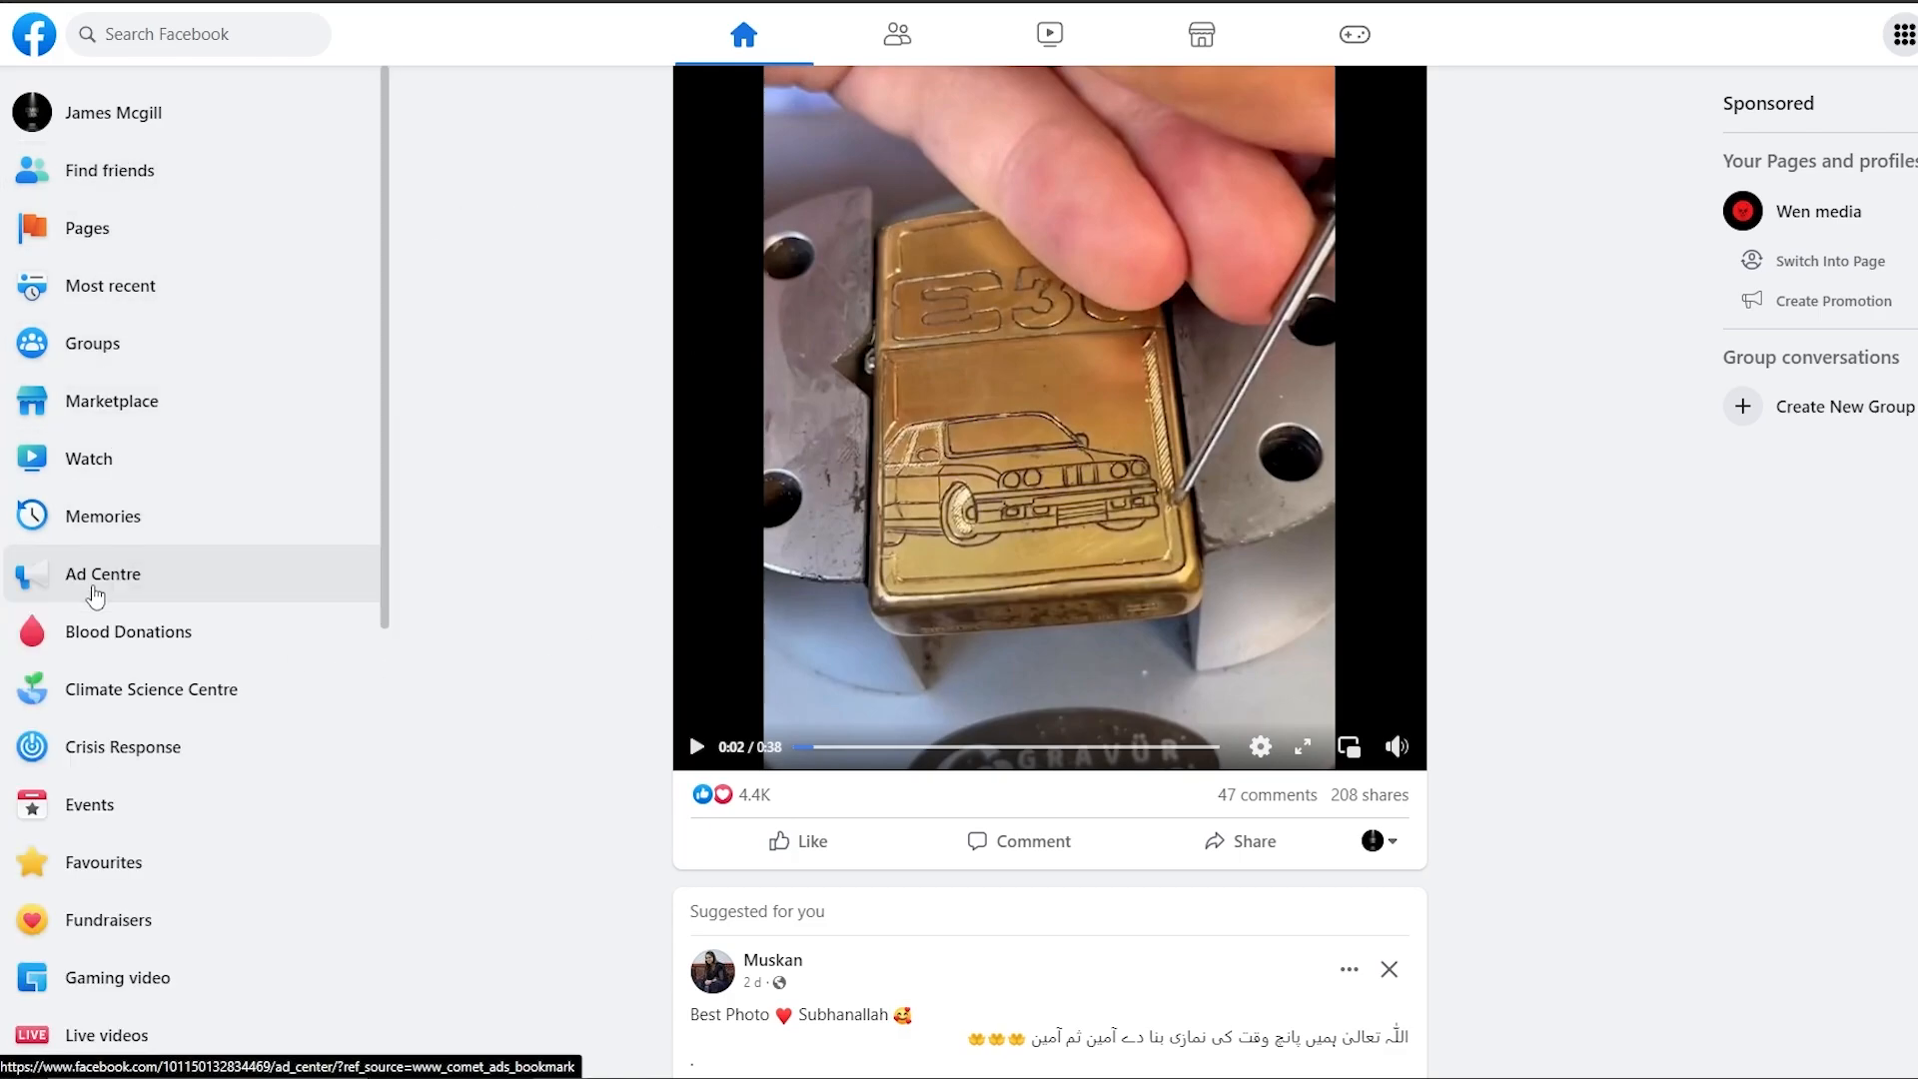
pyautogui.click(173, 589)
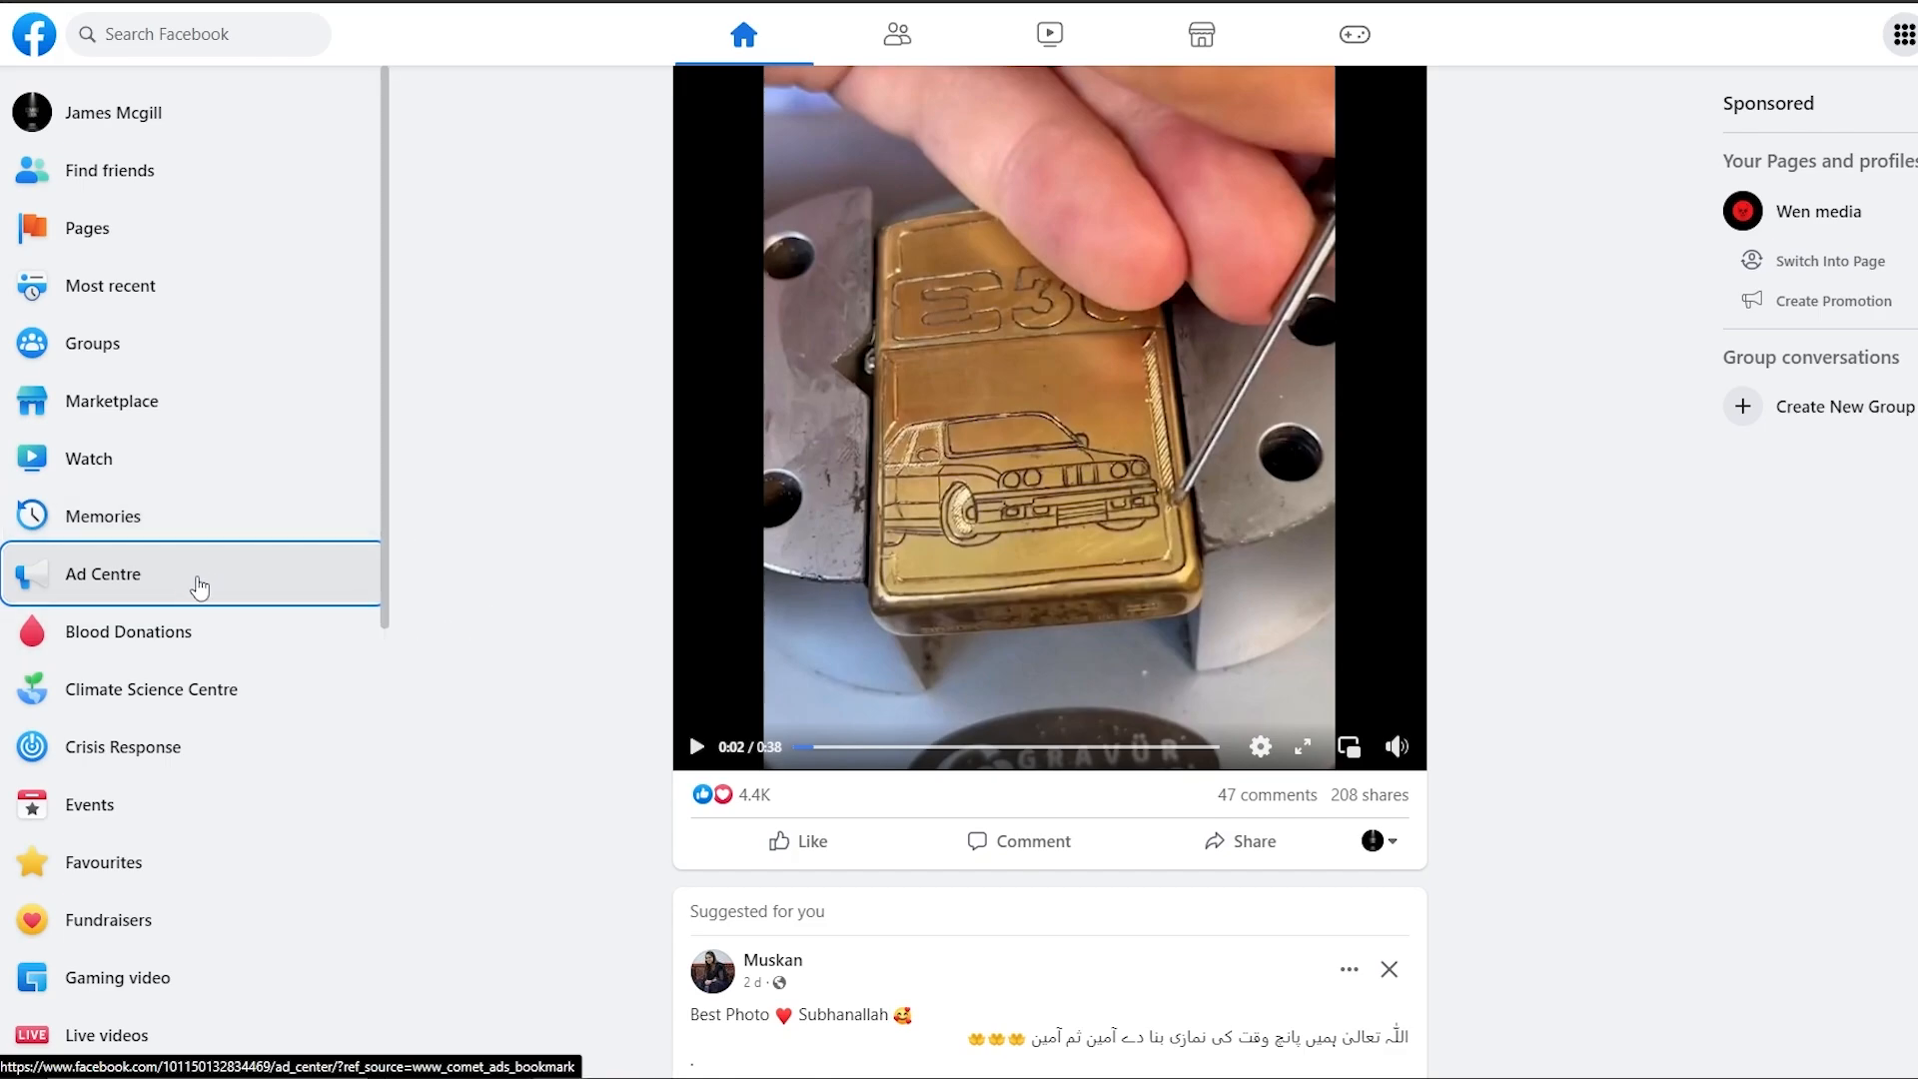
# Open Ad Centre and scroll through the Meta Business Suite home page.
pyautogui.click(184, 590)
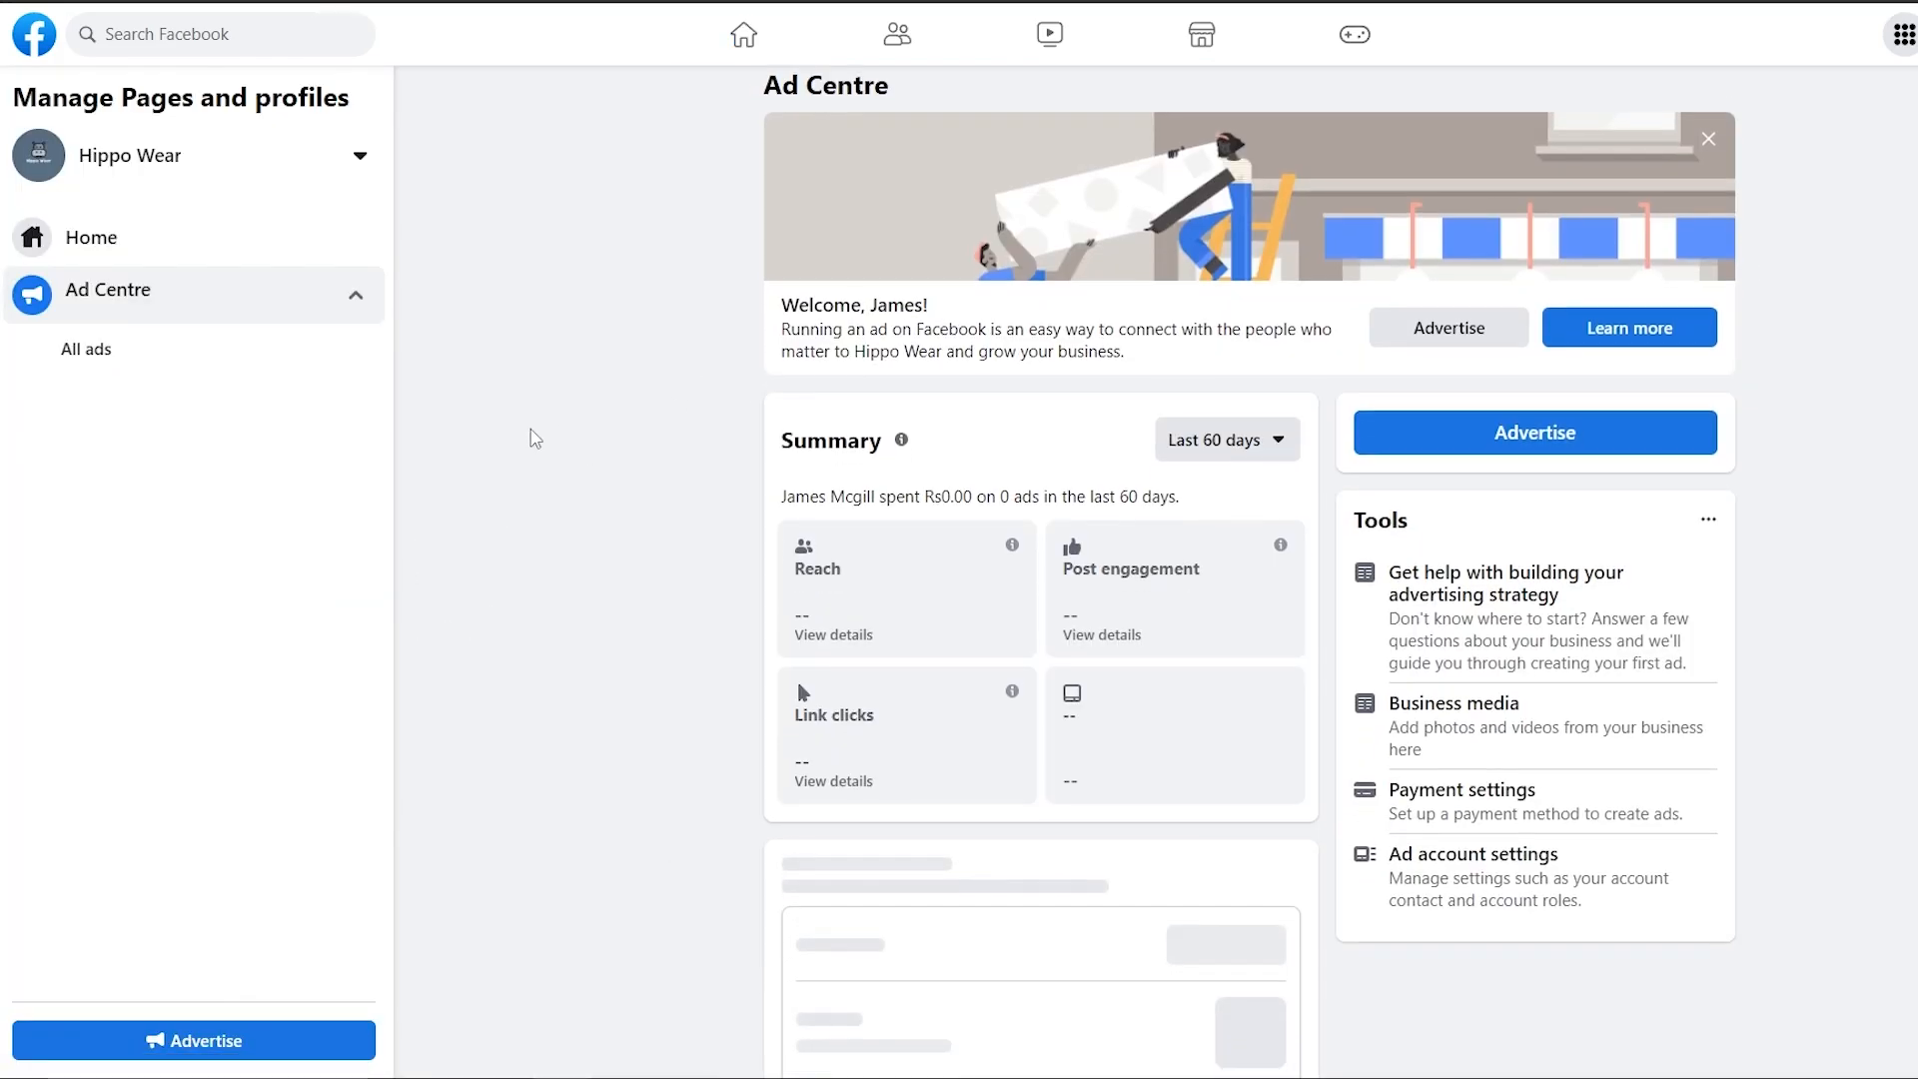
pyautogui.scroll(-1, 535, 438)
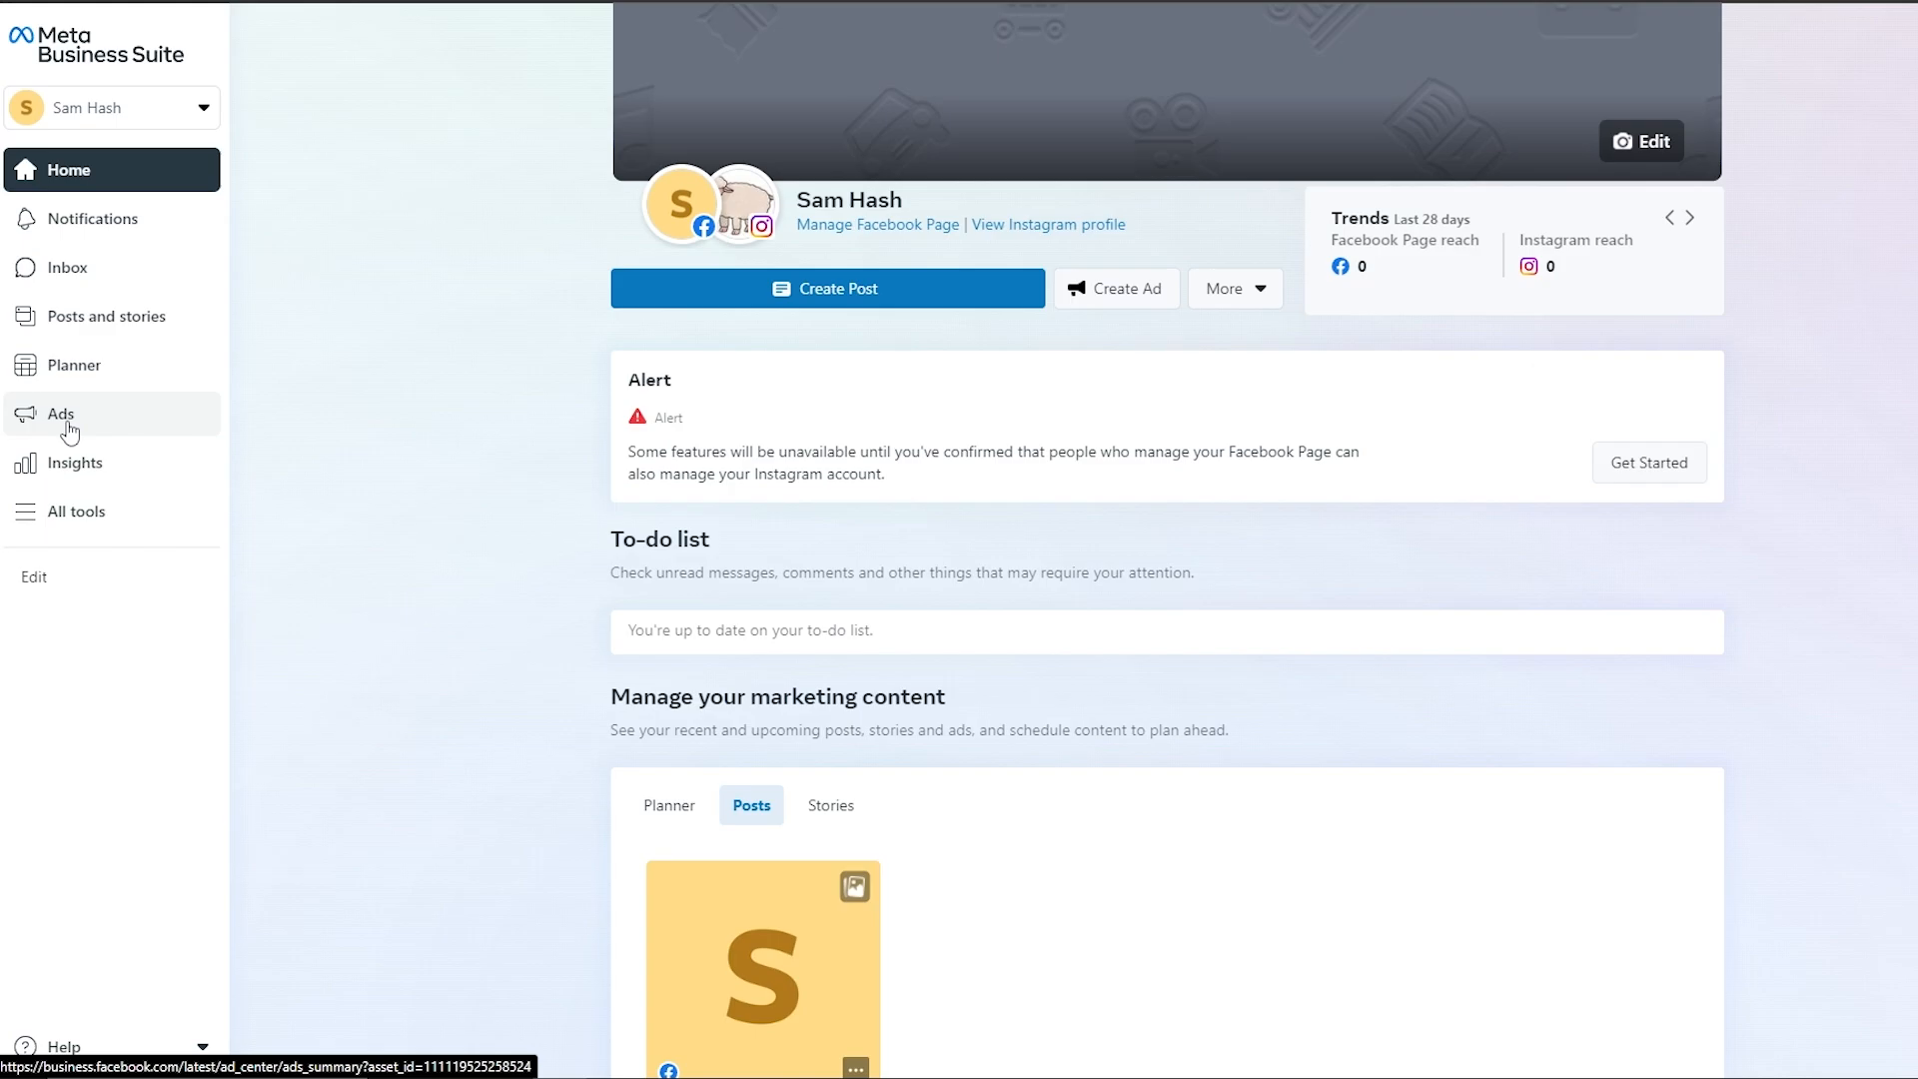
# Review the Ads summary in Business Suite, then launch Ads Manager from All tools.
pyautogui.click(68, 430)
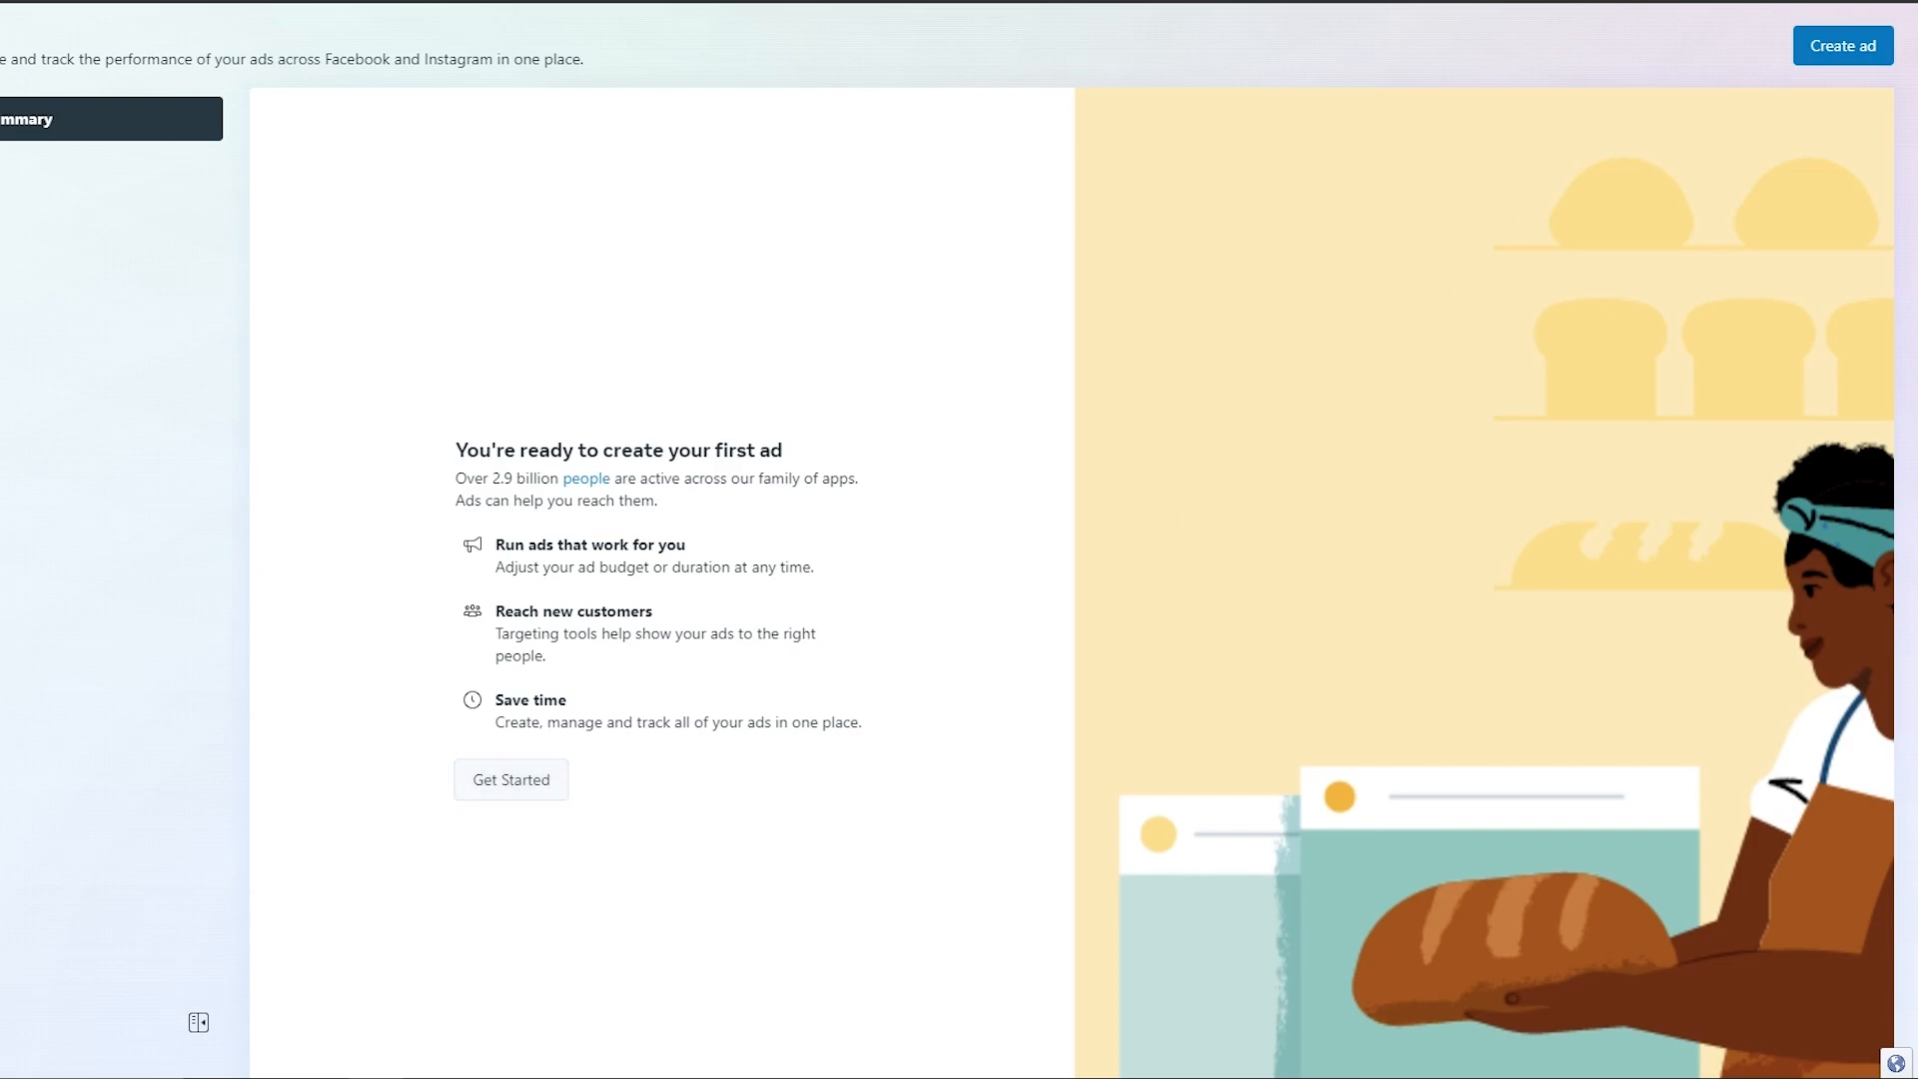
pyautogui.click(1856, 62)
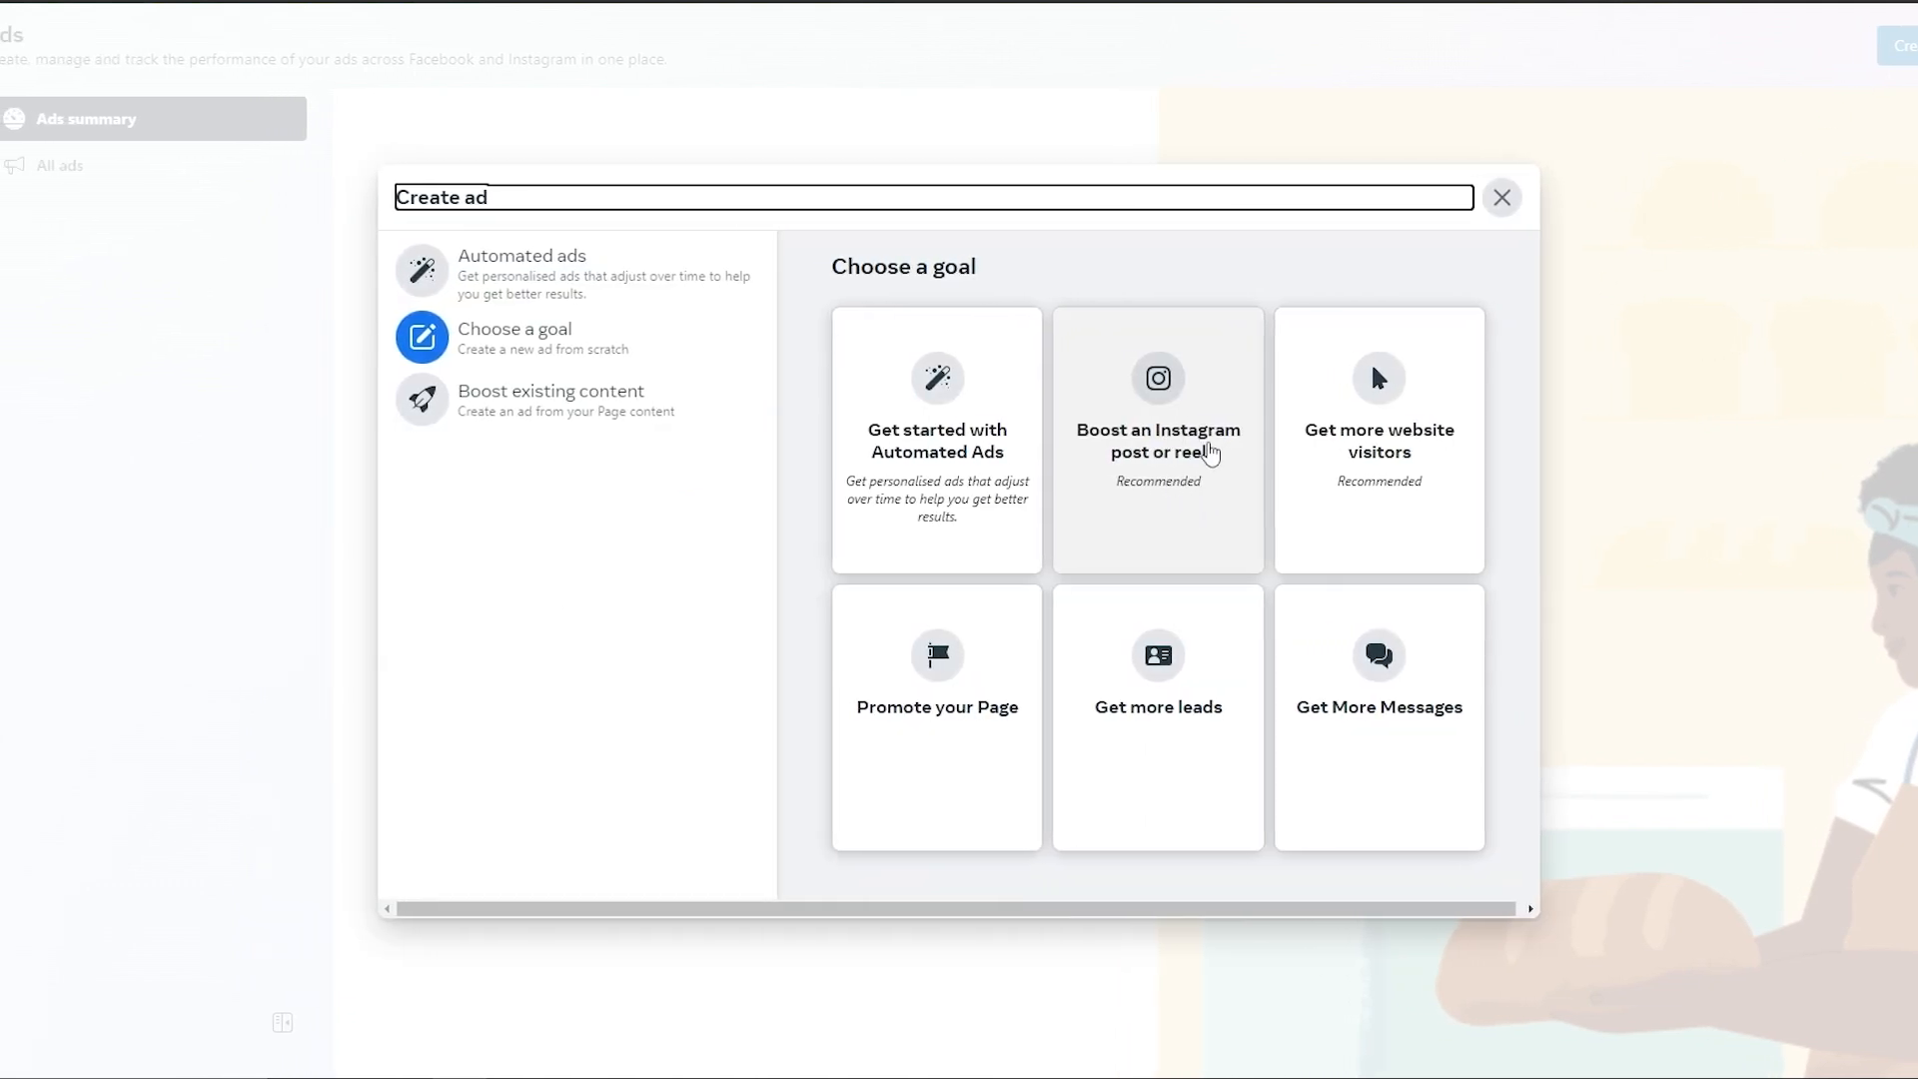
pyautogui.click(1502, 197)
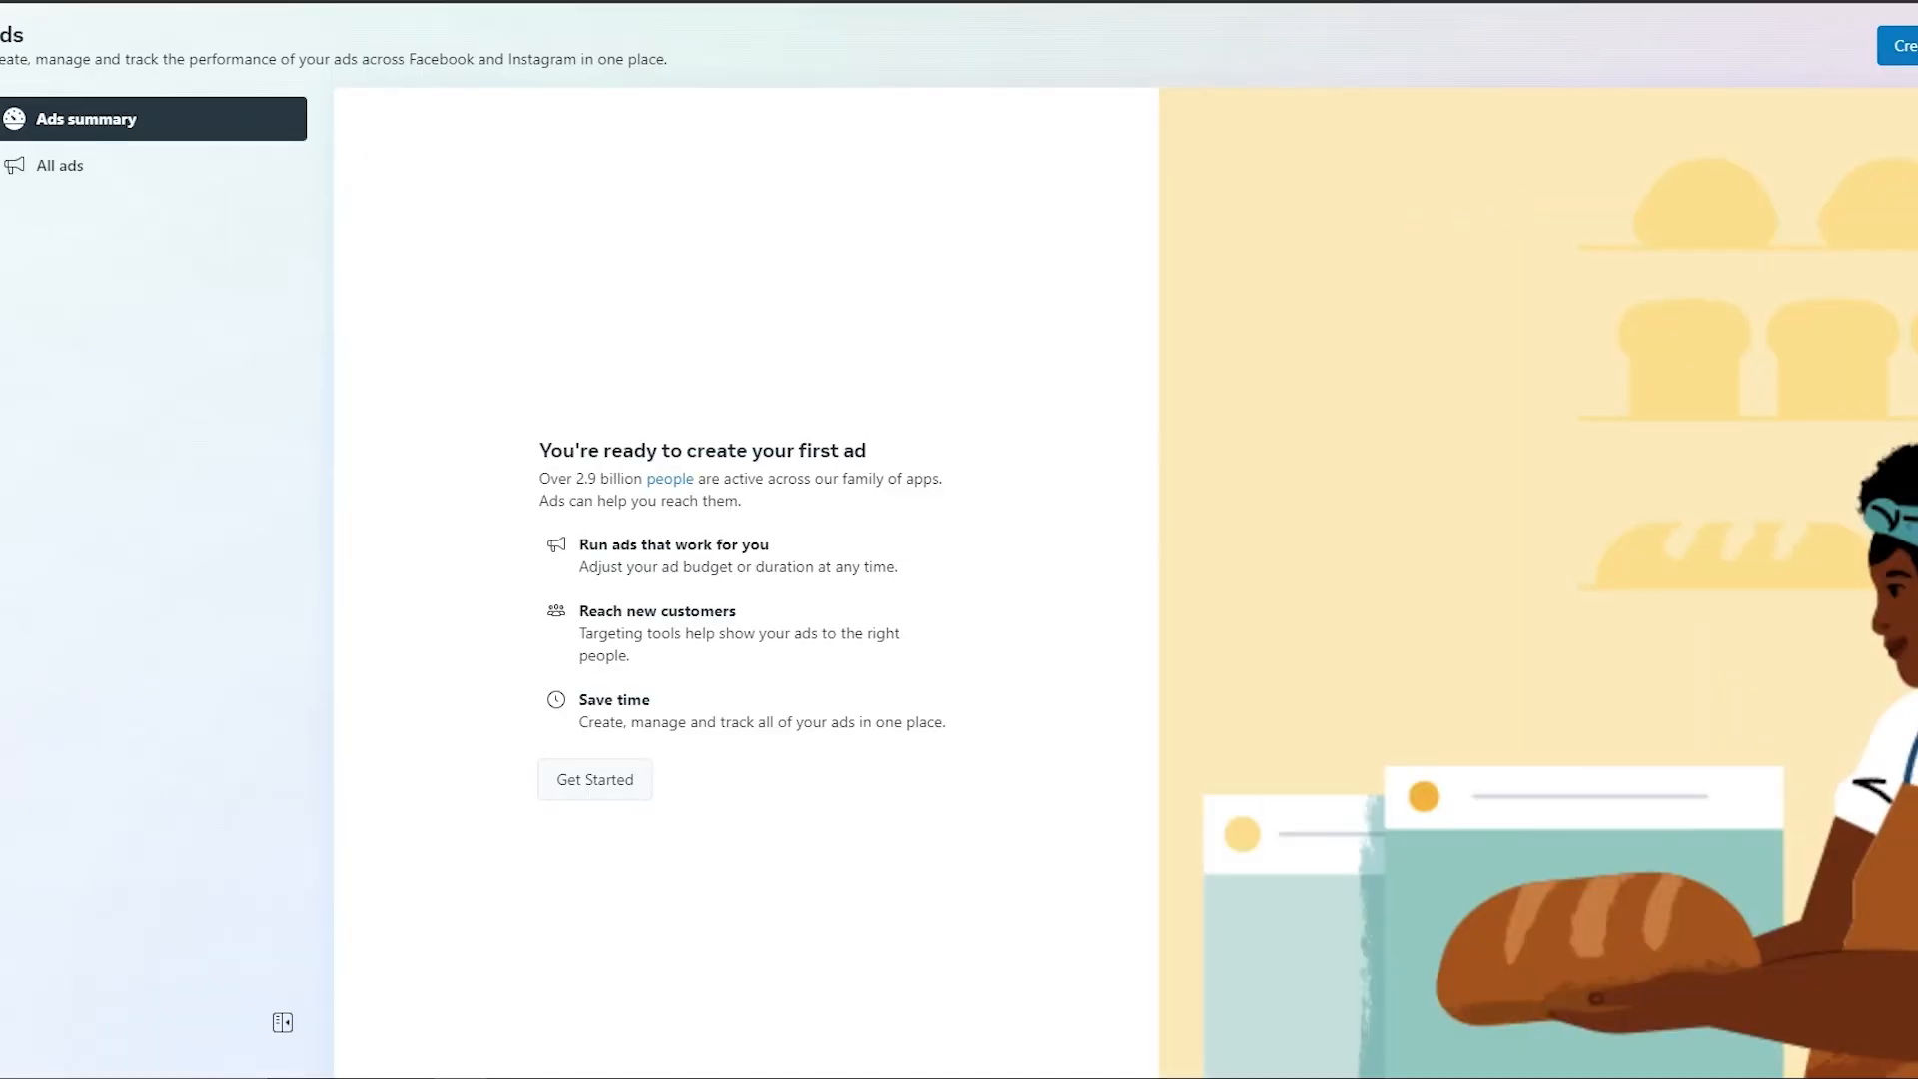
pyautogui.click(74, 522)
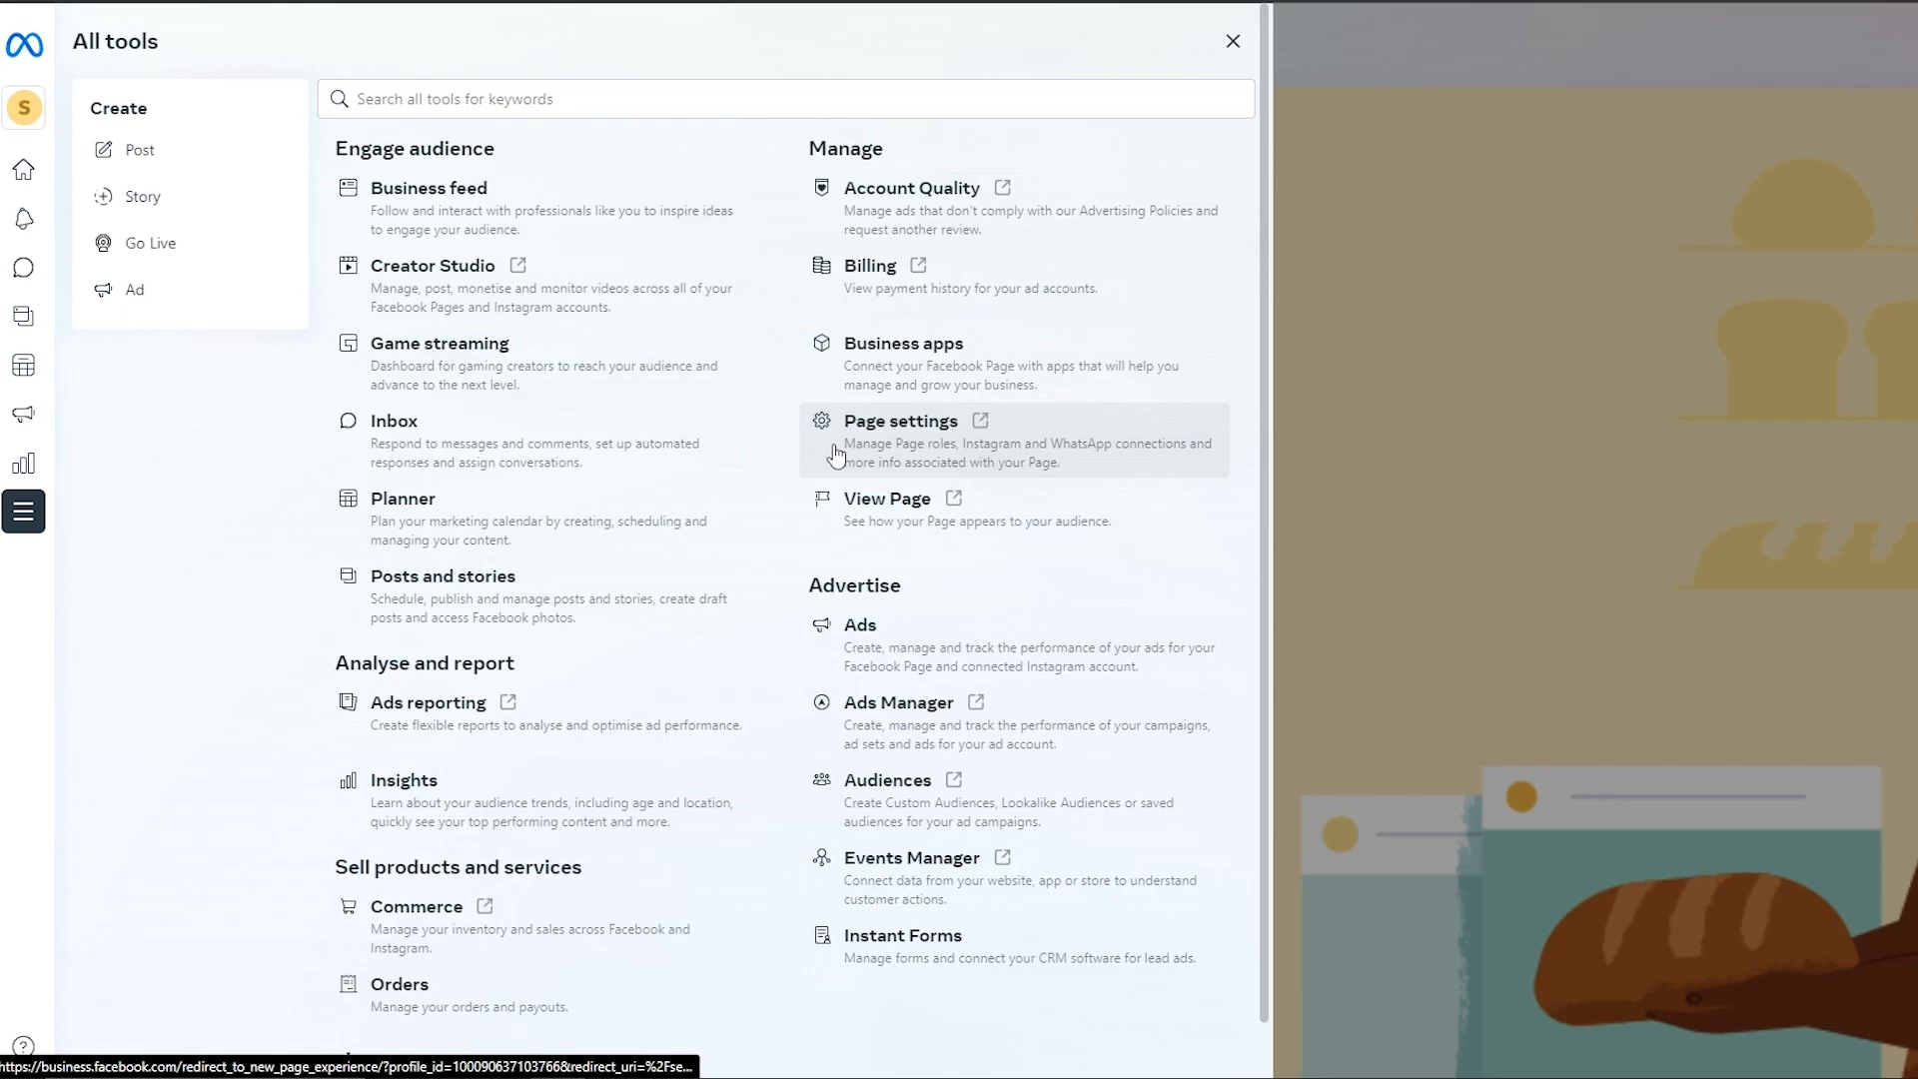
pyautogui.click(942, 744)
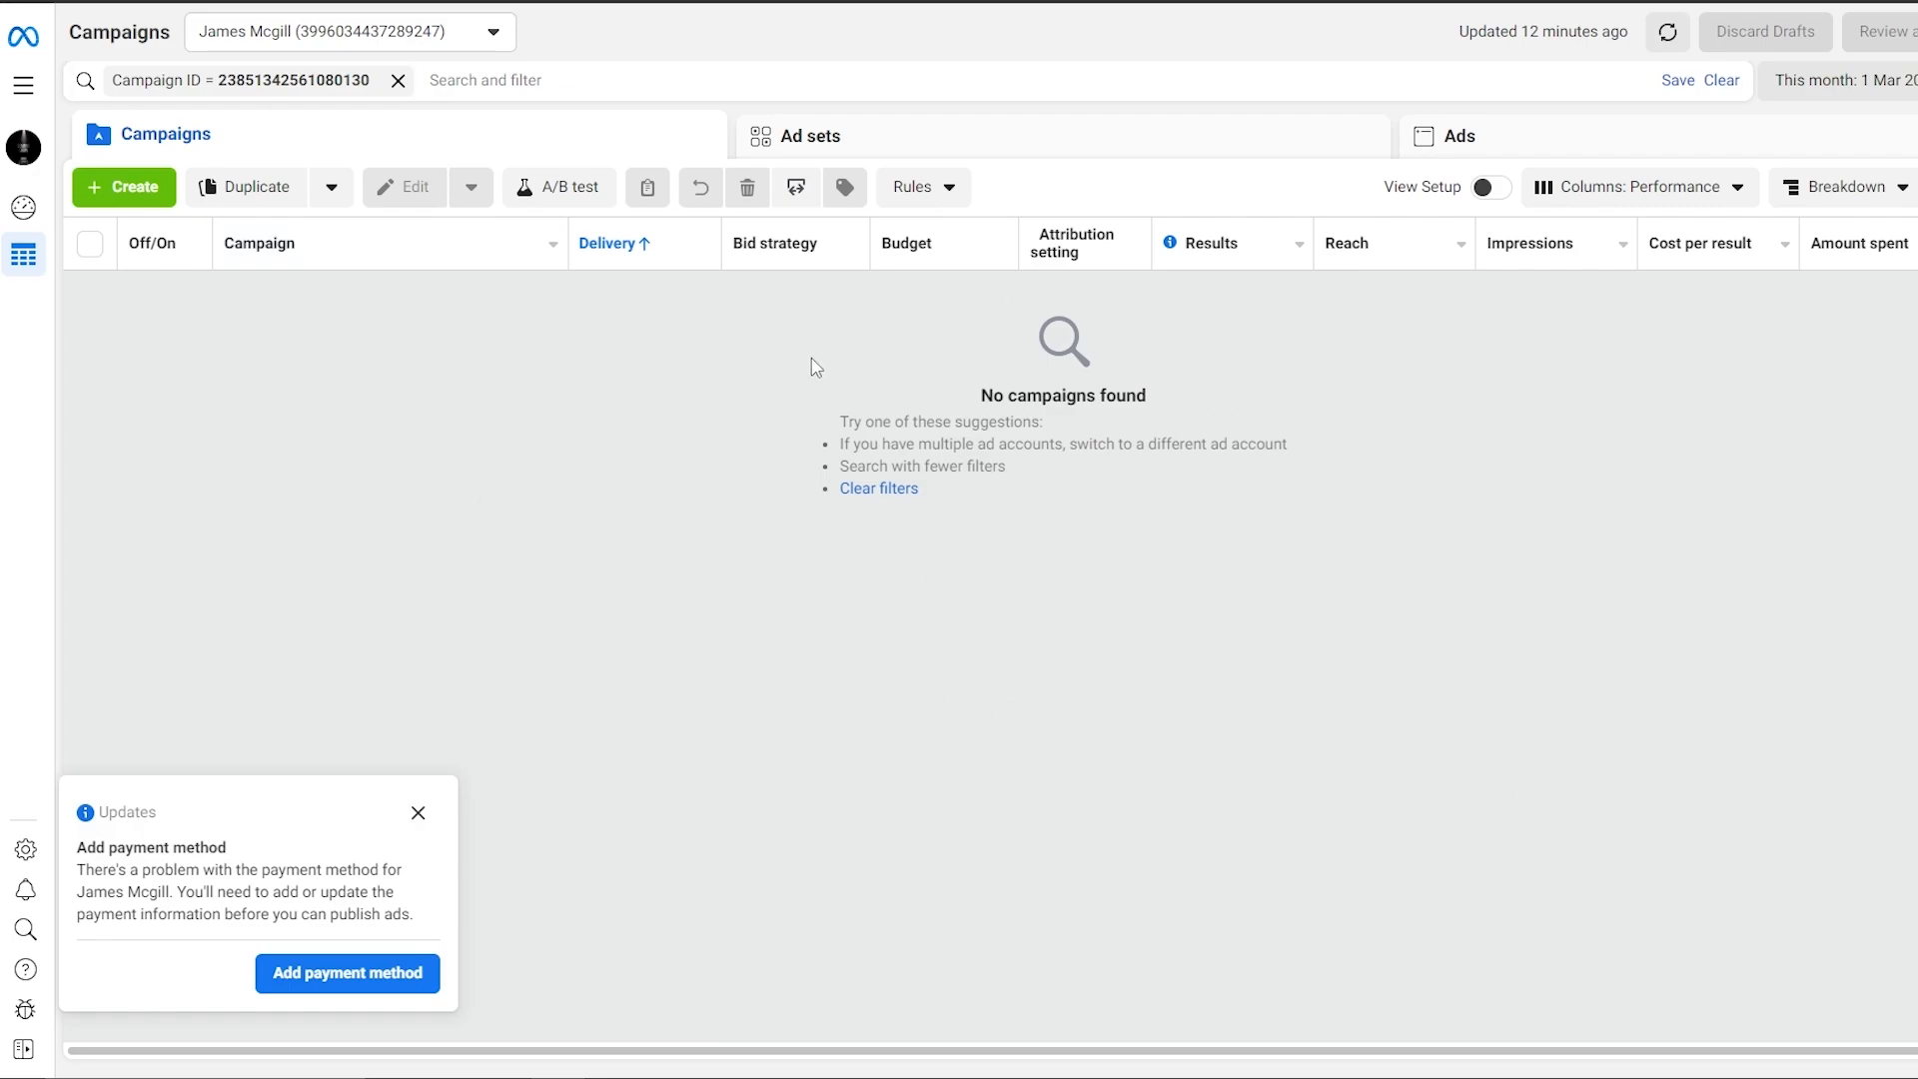
# Dismiss the Add payment method notice on the Ads Manager Campaigns page.
pyautogui.click(418, 812)
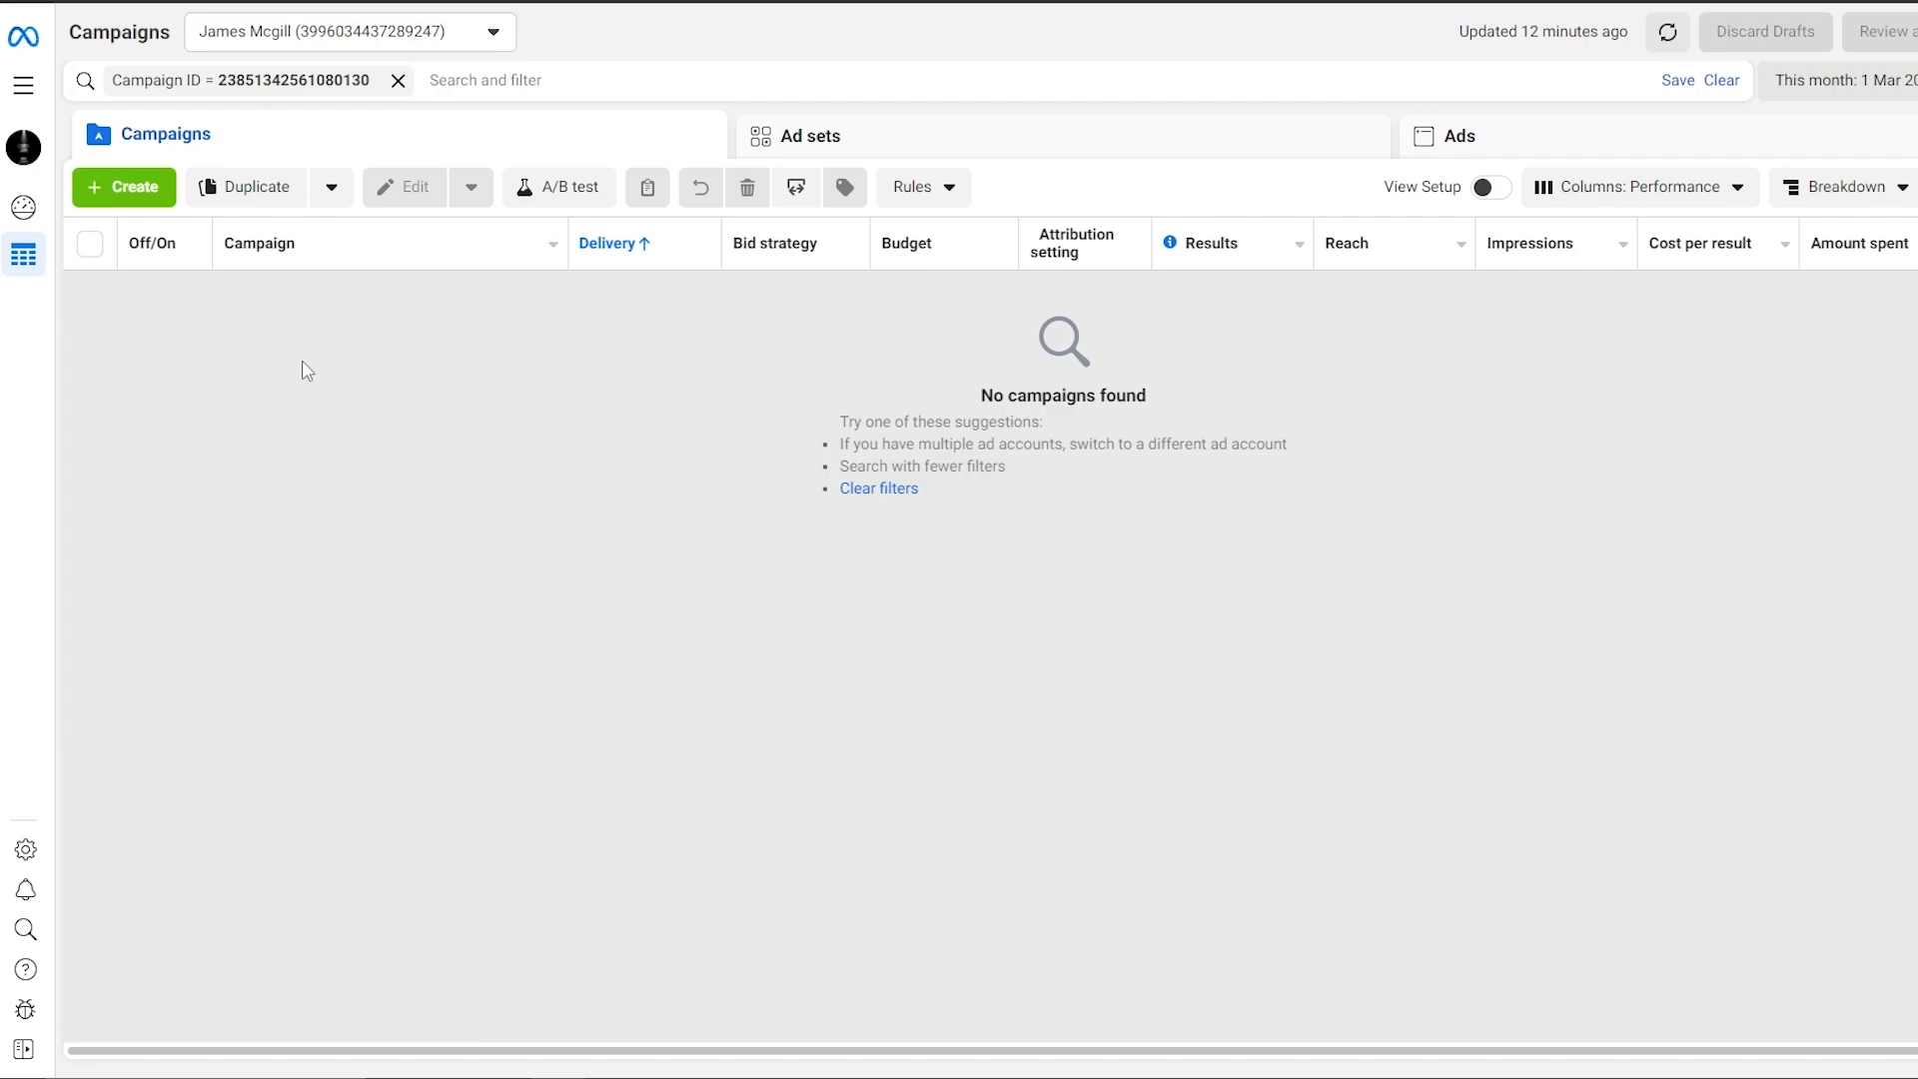
# Create a new campaign with Engagement as its objective.
pyautogui.click(132, 196)
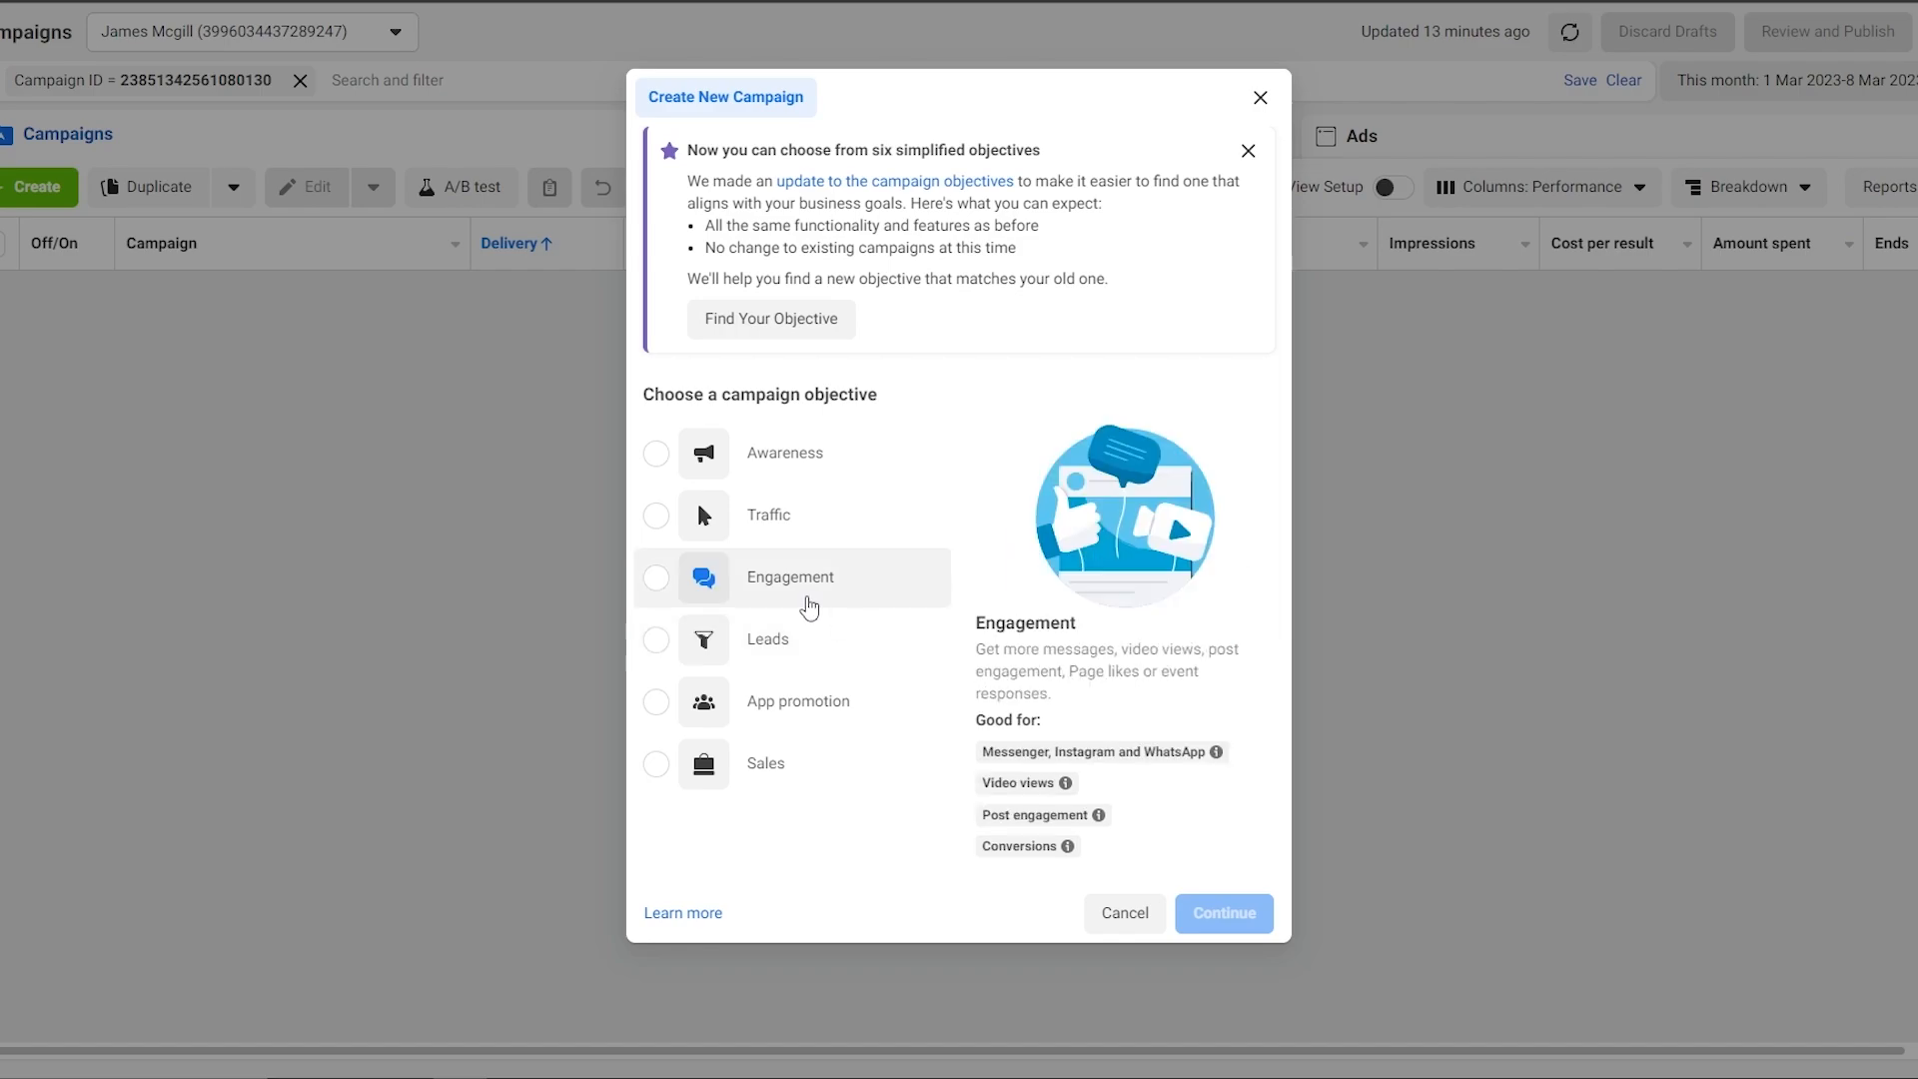
pyautogui.click(809, 603)
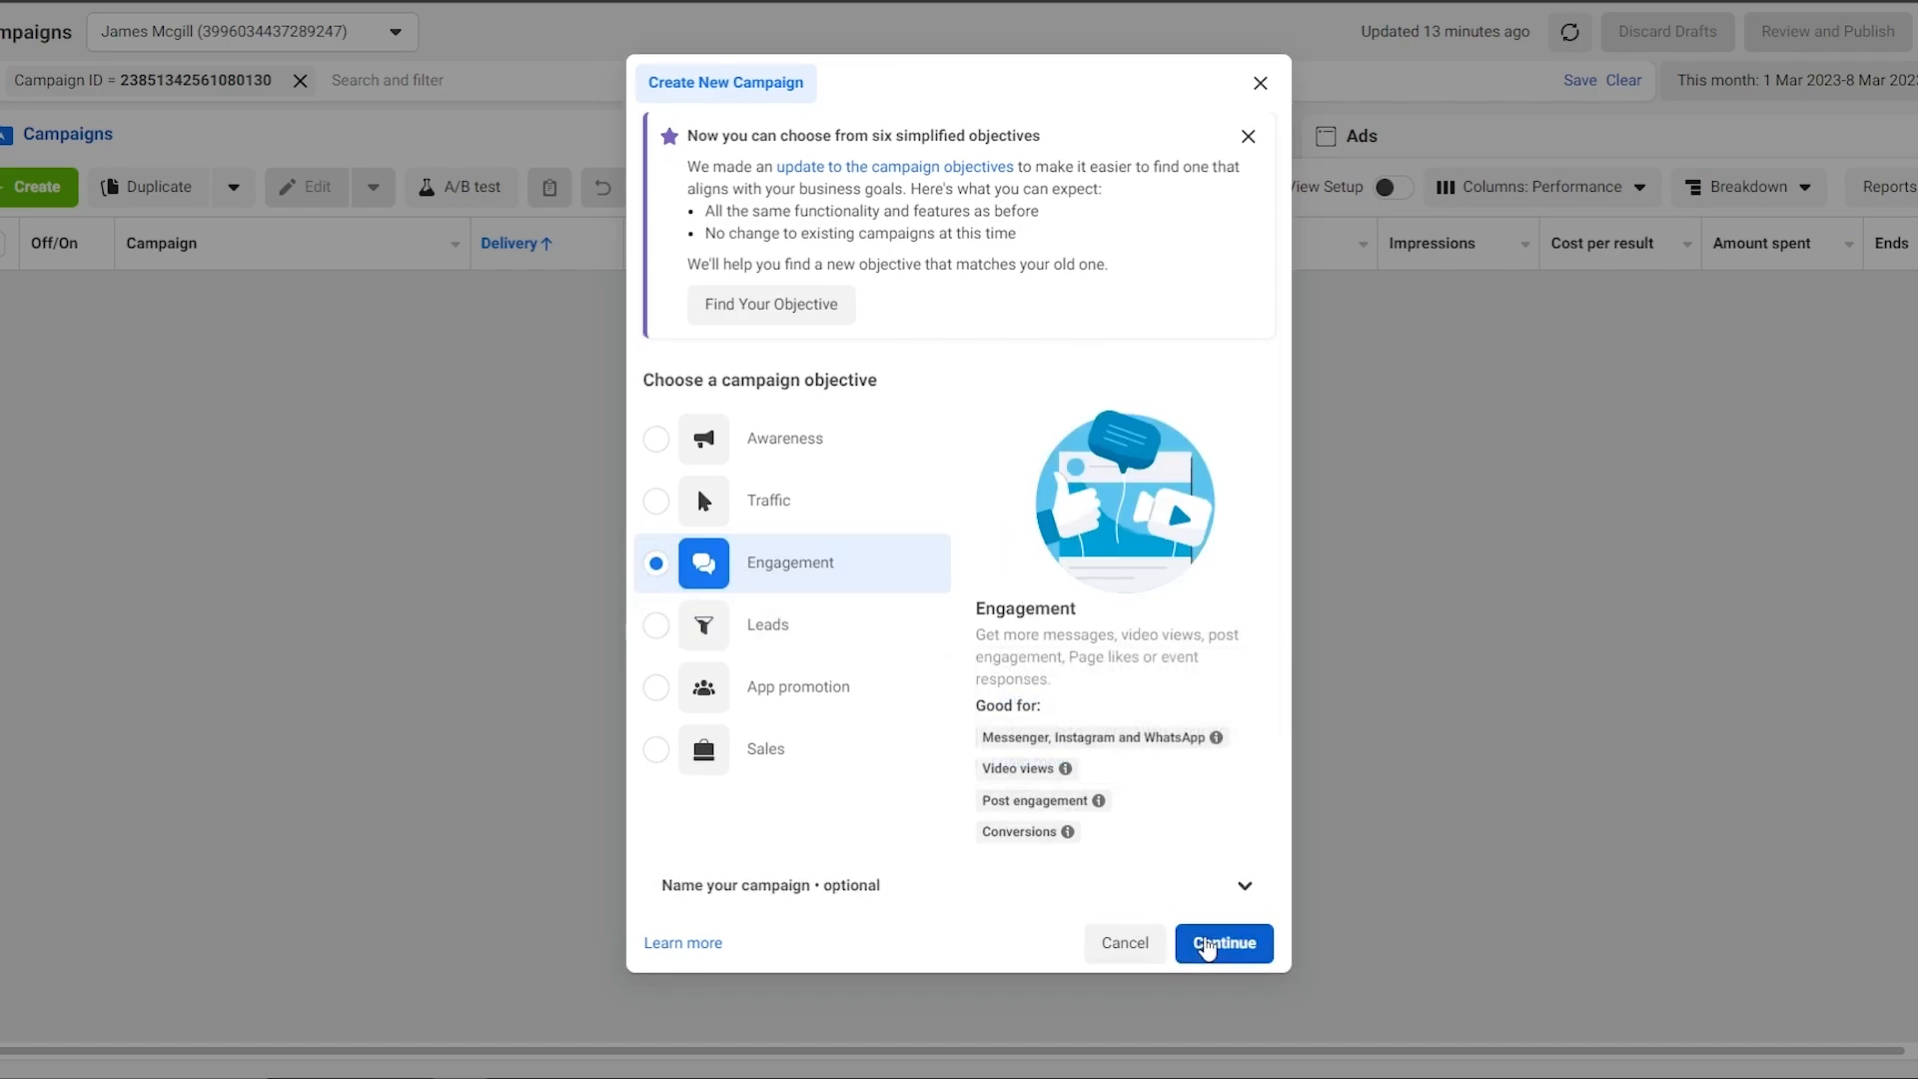
pyautogui.click(1207, 947)
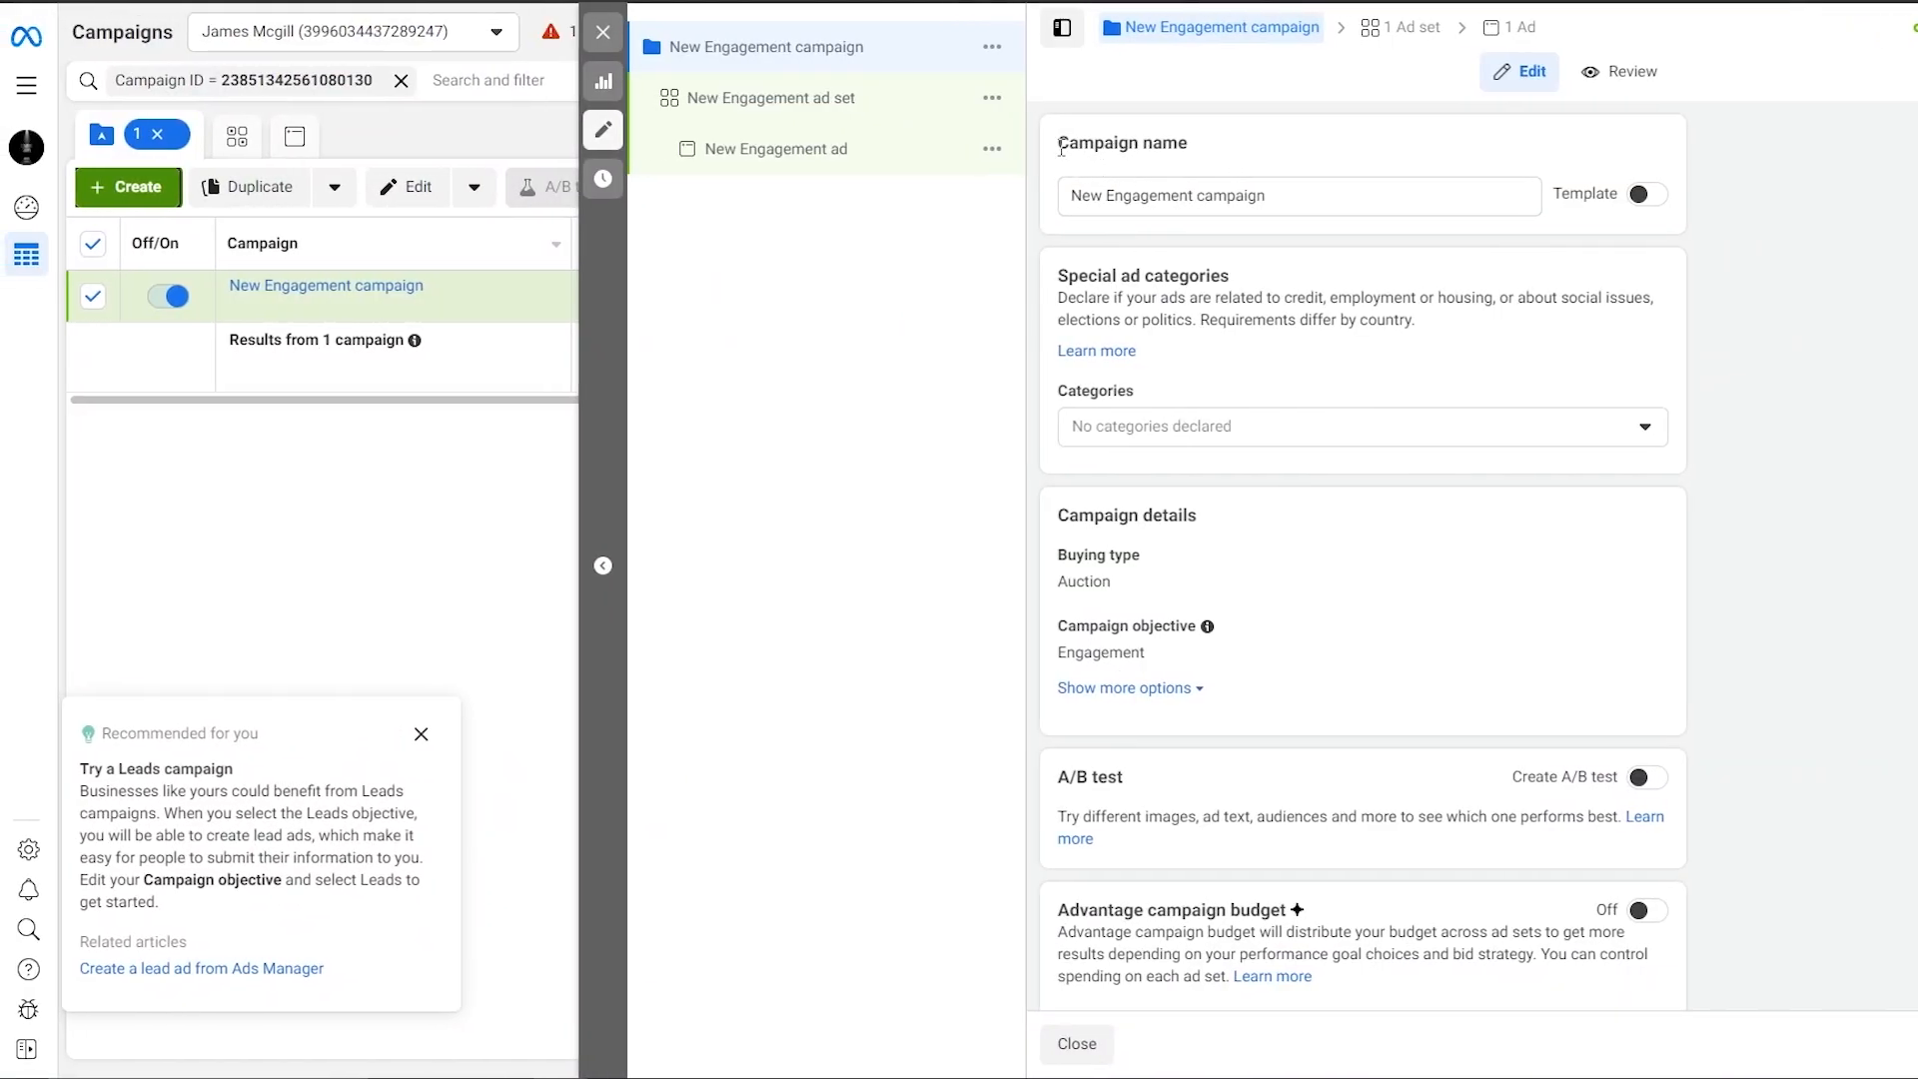
# Rename the campaign to 'Reels Engagement campaign'.
pyautogui.click(1123, 201)
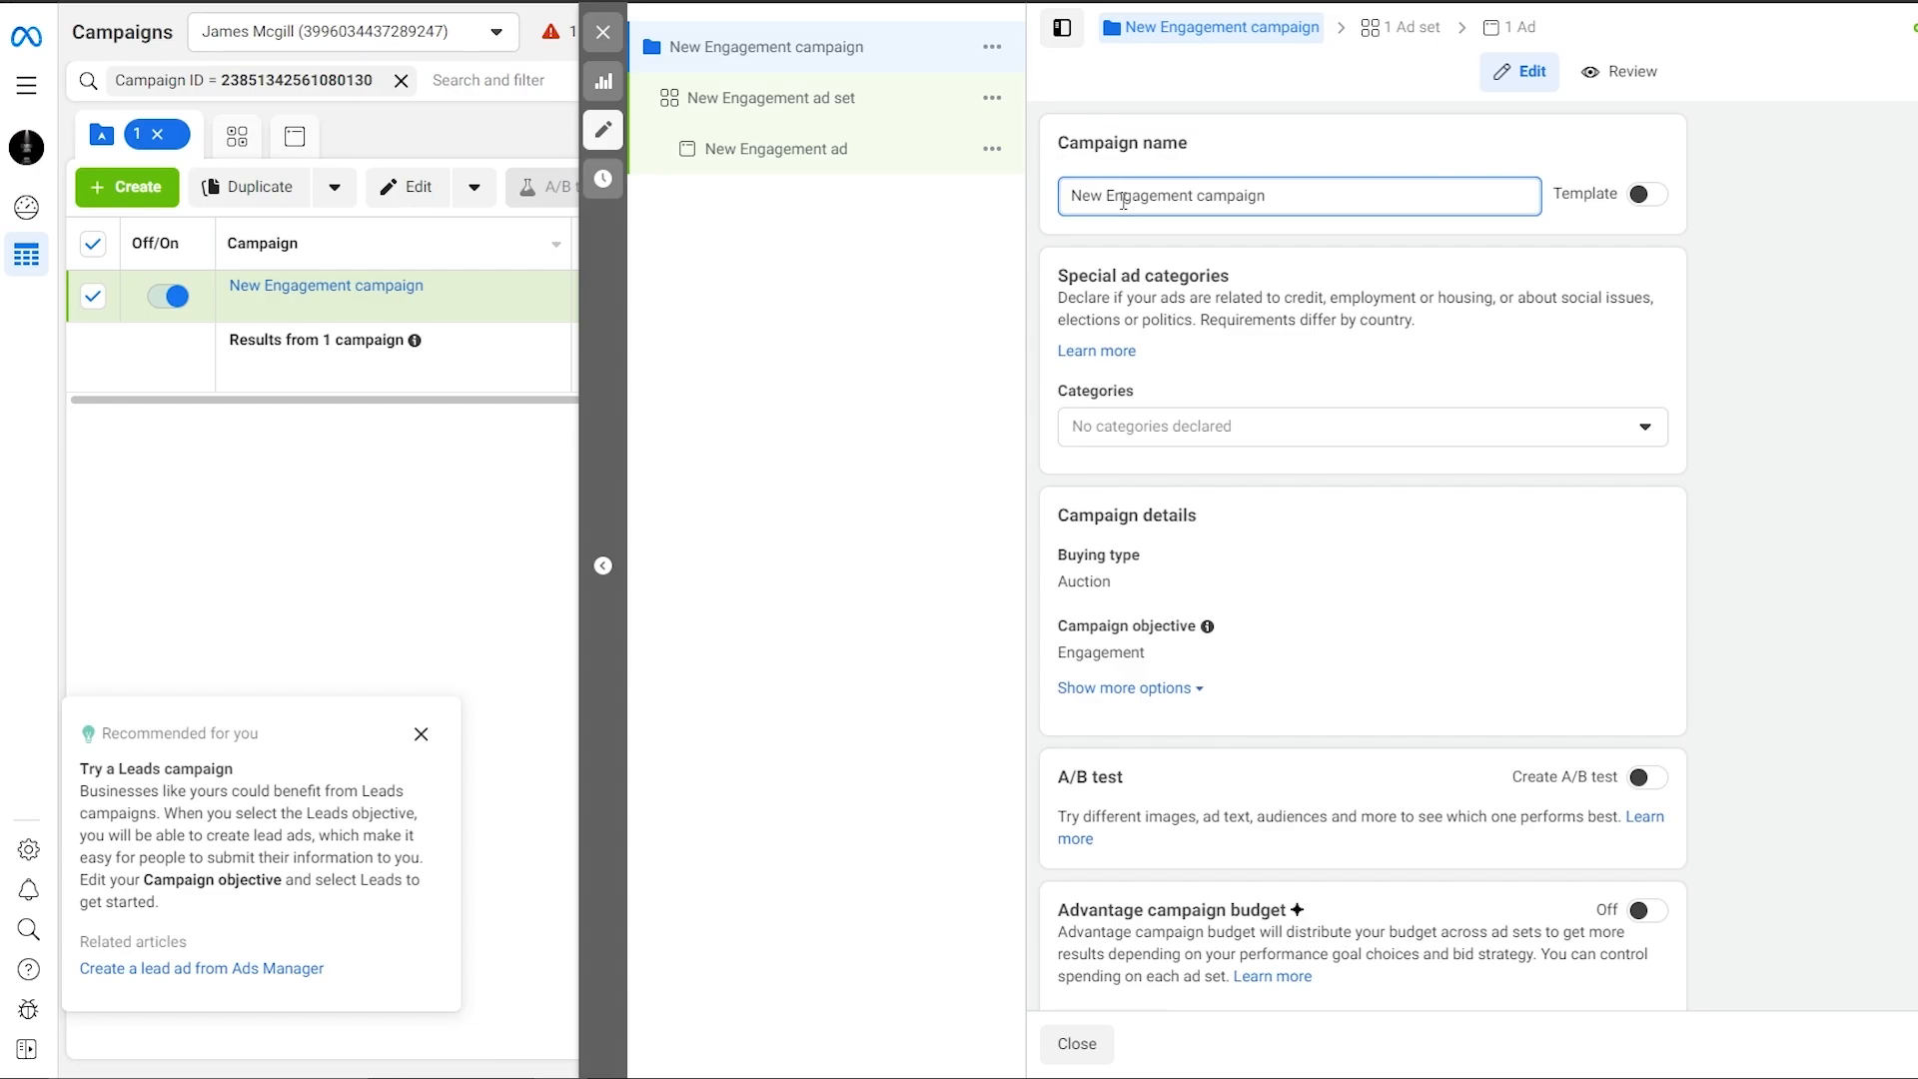
pyautogui.press('BackSpace')
pyautogui.press('BackSpace')
pyautogui.press('BackSpace')
pyautogui.press('BackSpace')
pyautogui.press('BackSpace')
pyautogui.press('BackSpace')
pyautogui.write('Reels En')
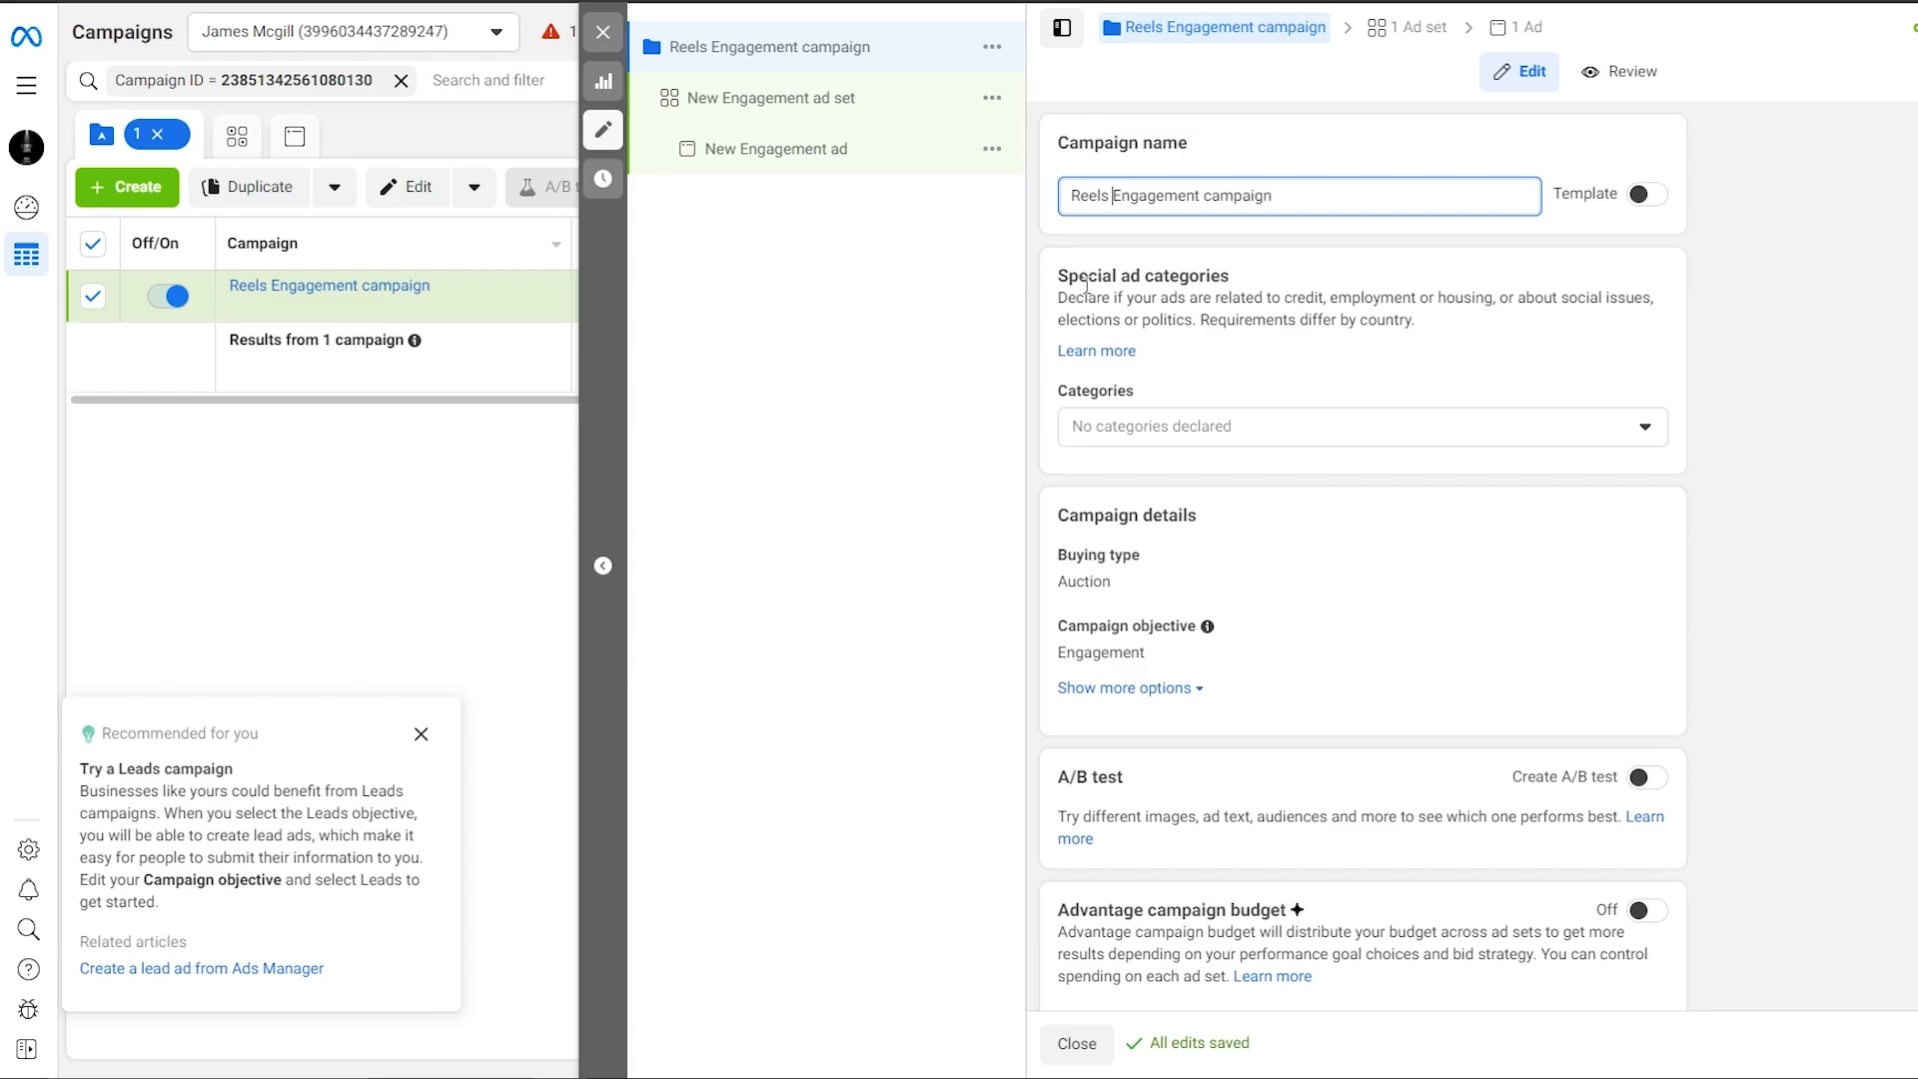
# Leave special ad categories empty, keep Auction buying type, and reveal the campaign spending limit setting.
pyautogui.click(1125, 428)
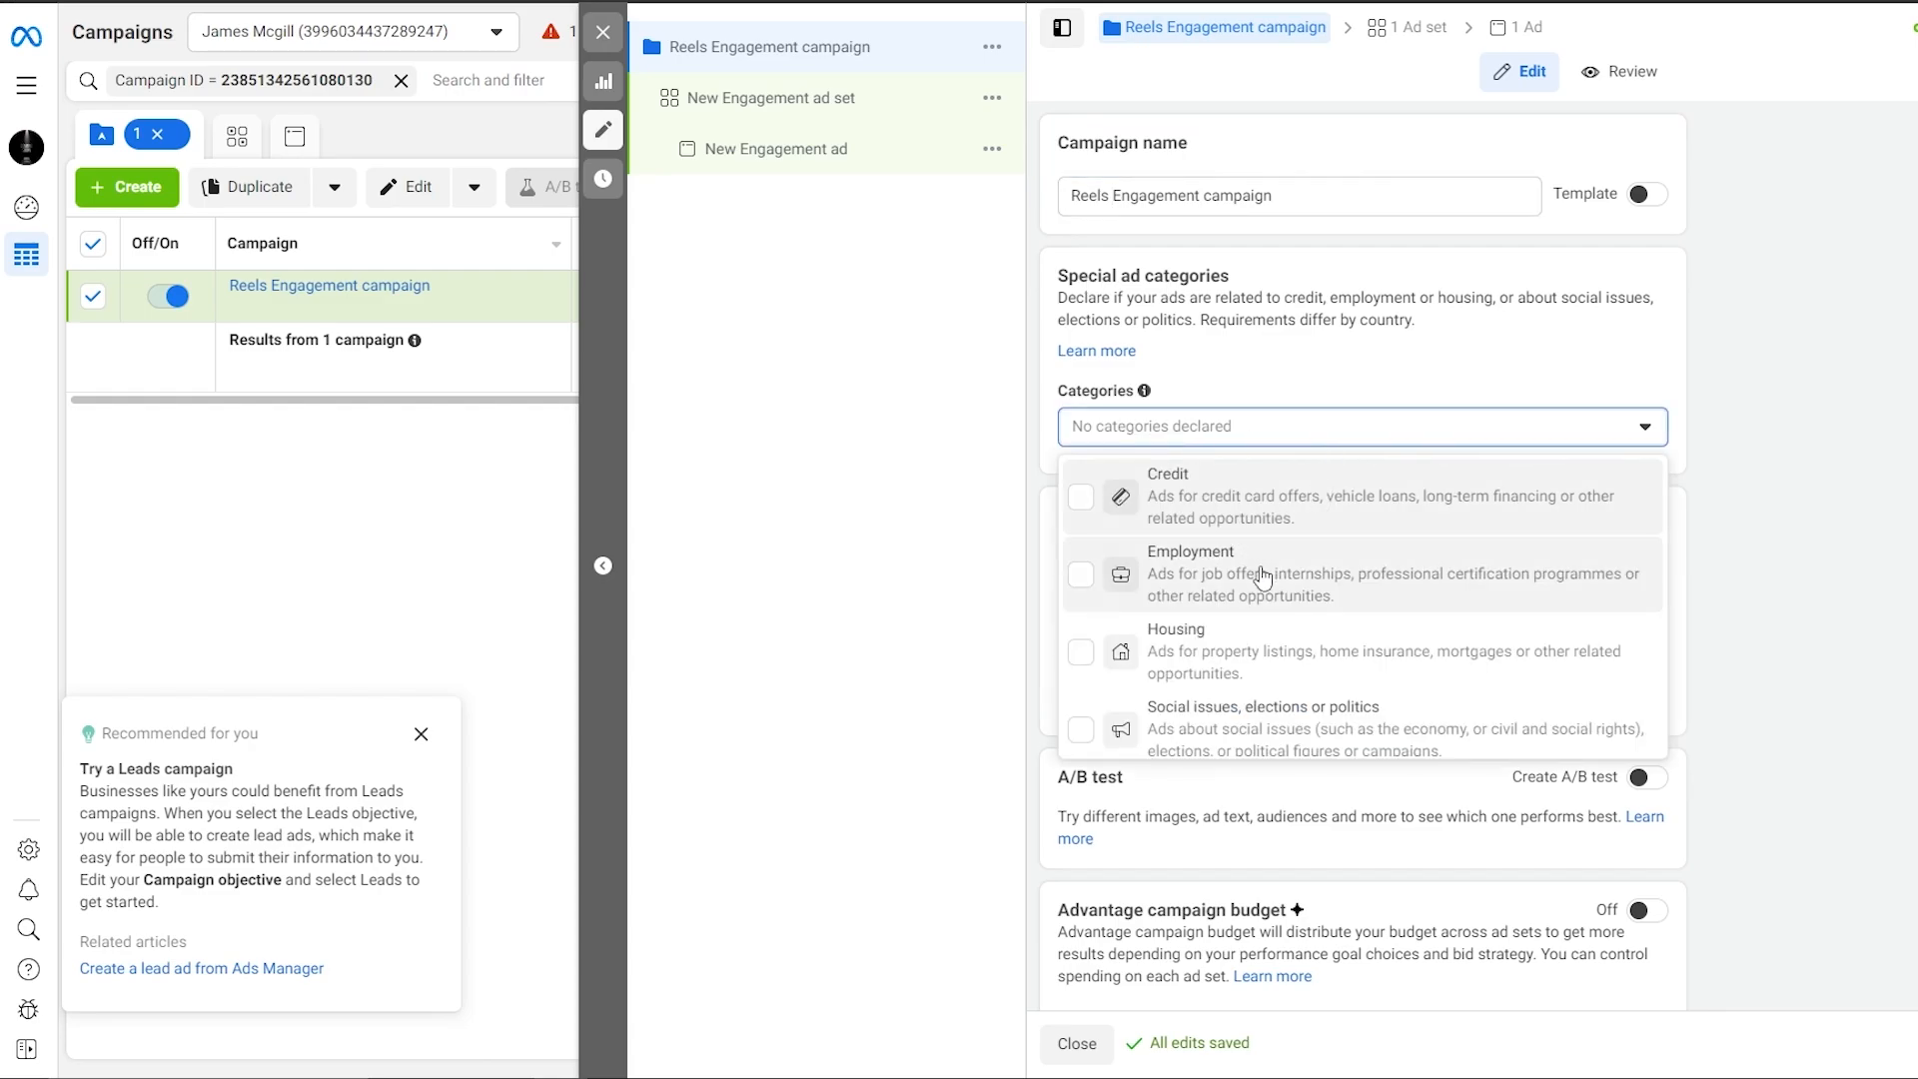
pyautogui.scroll(-1, 1264, 620)
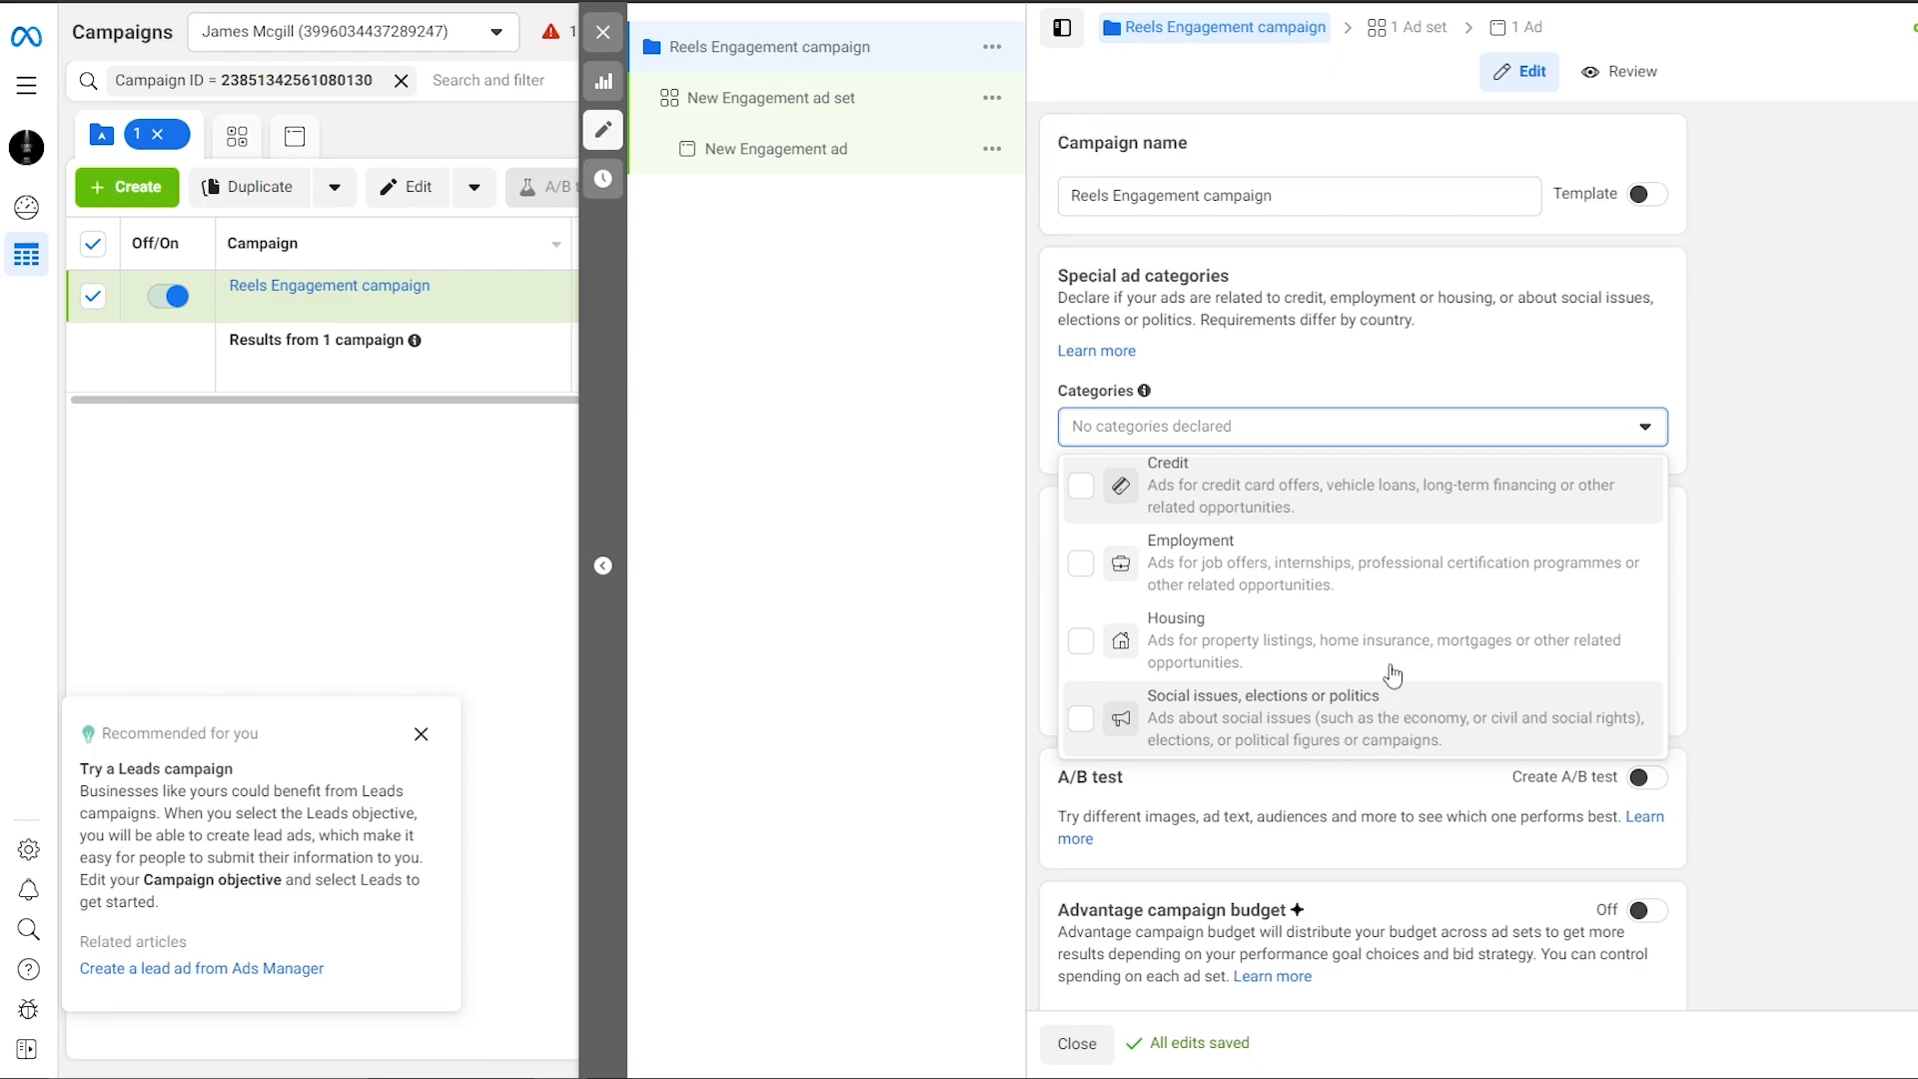
pyautogui.click(1331, 401)
pyautogui.scroll(-1, 1179, 559)
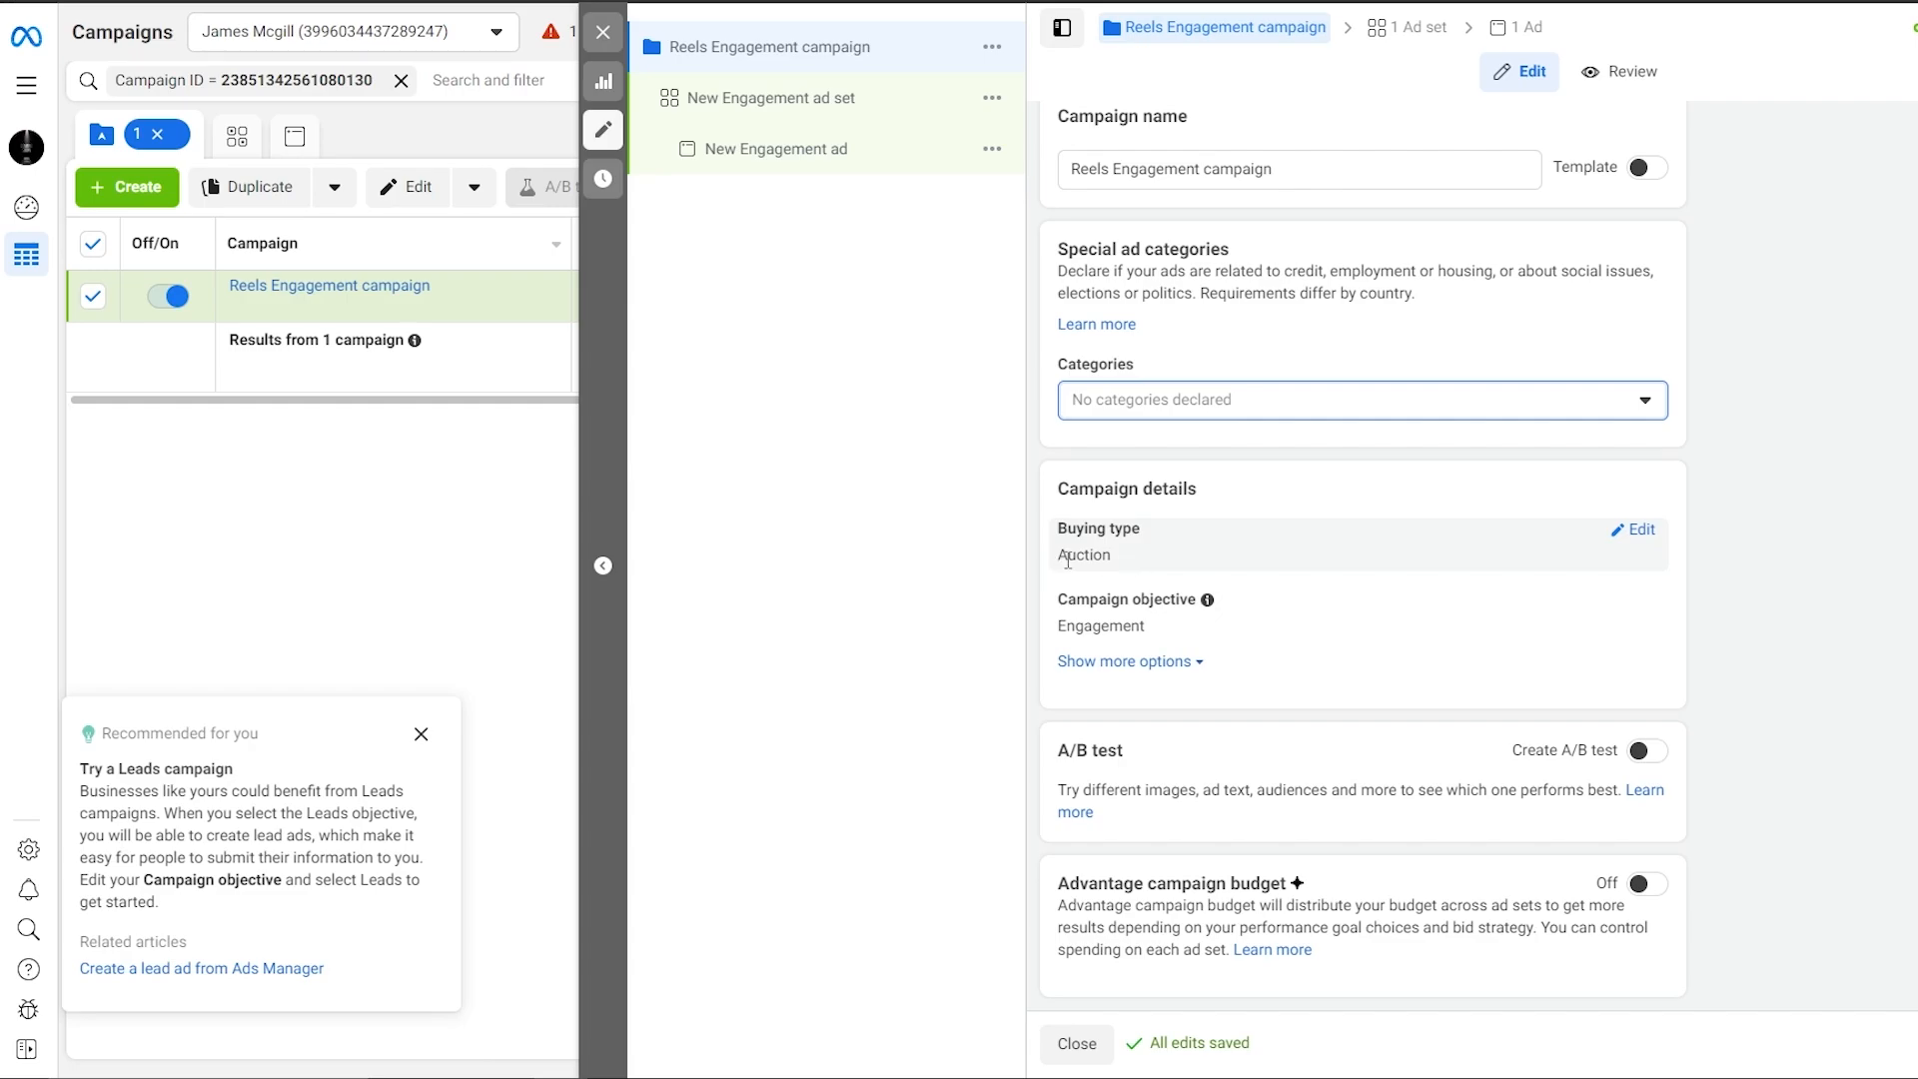
pyautogui.click(1636, 531)
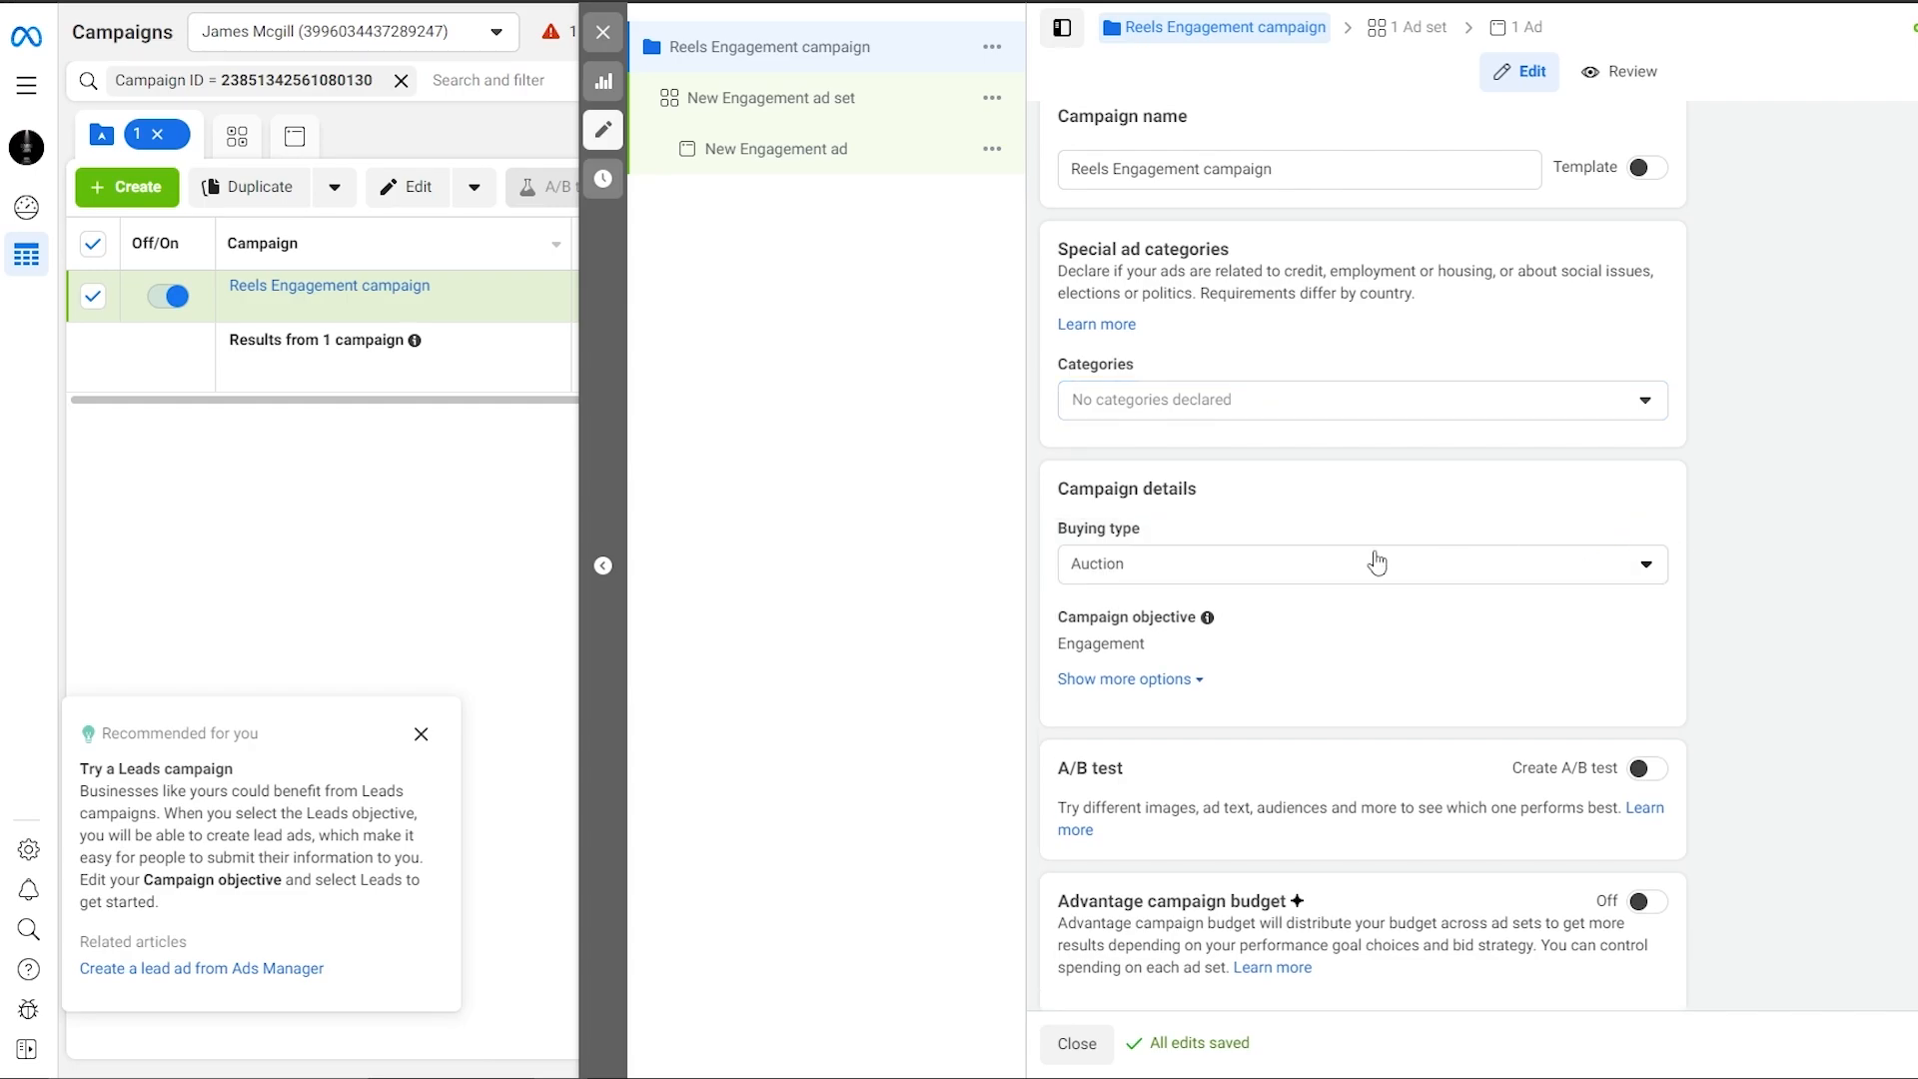
pyautogui.click(1137, 565)
pyautogui.click(1277, 579)
pyautogui.click(1148, 679)
pyautogui.scroll(-1, 1148, 720)
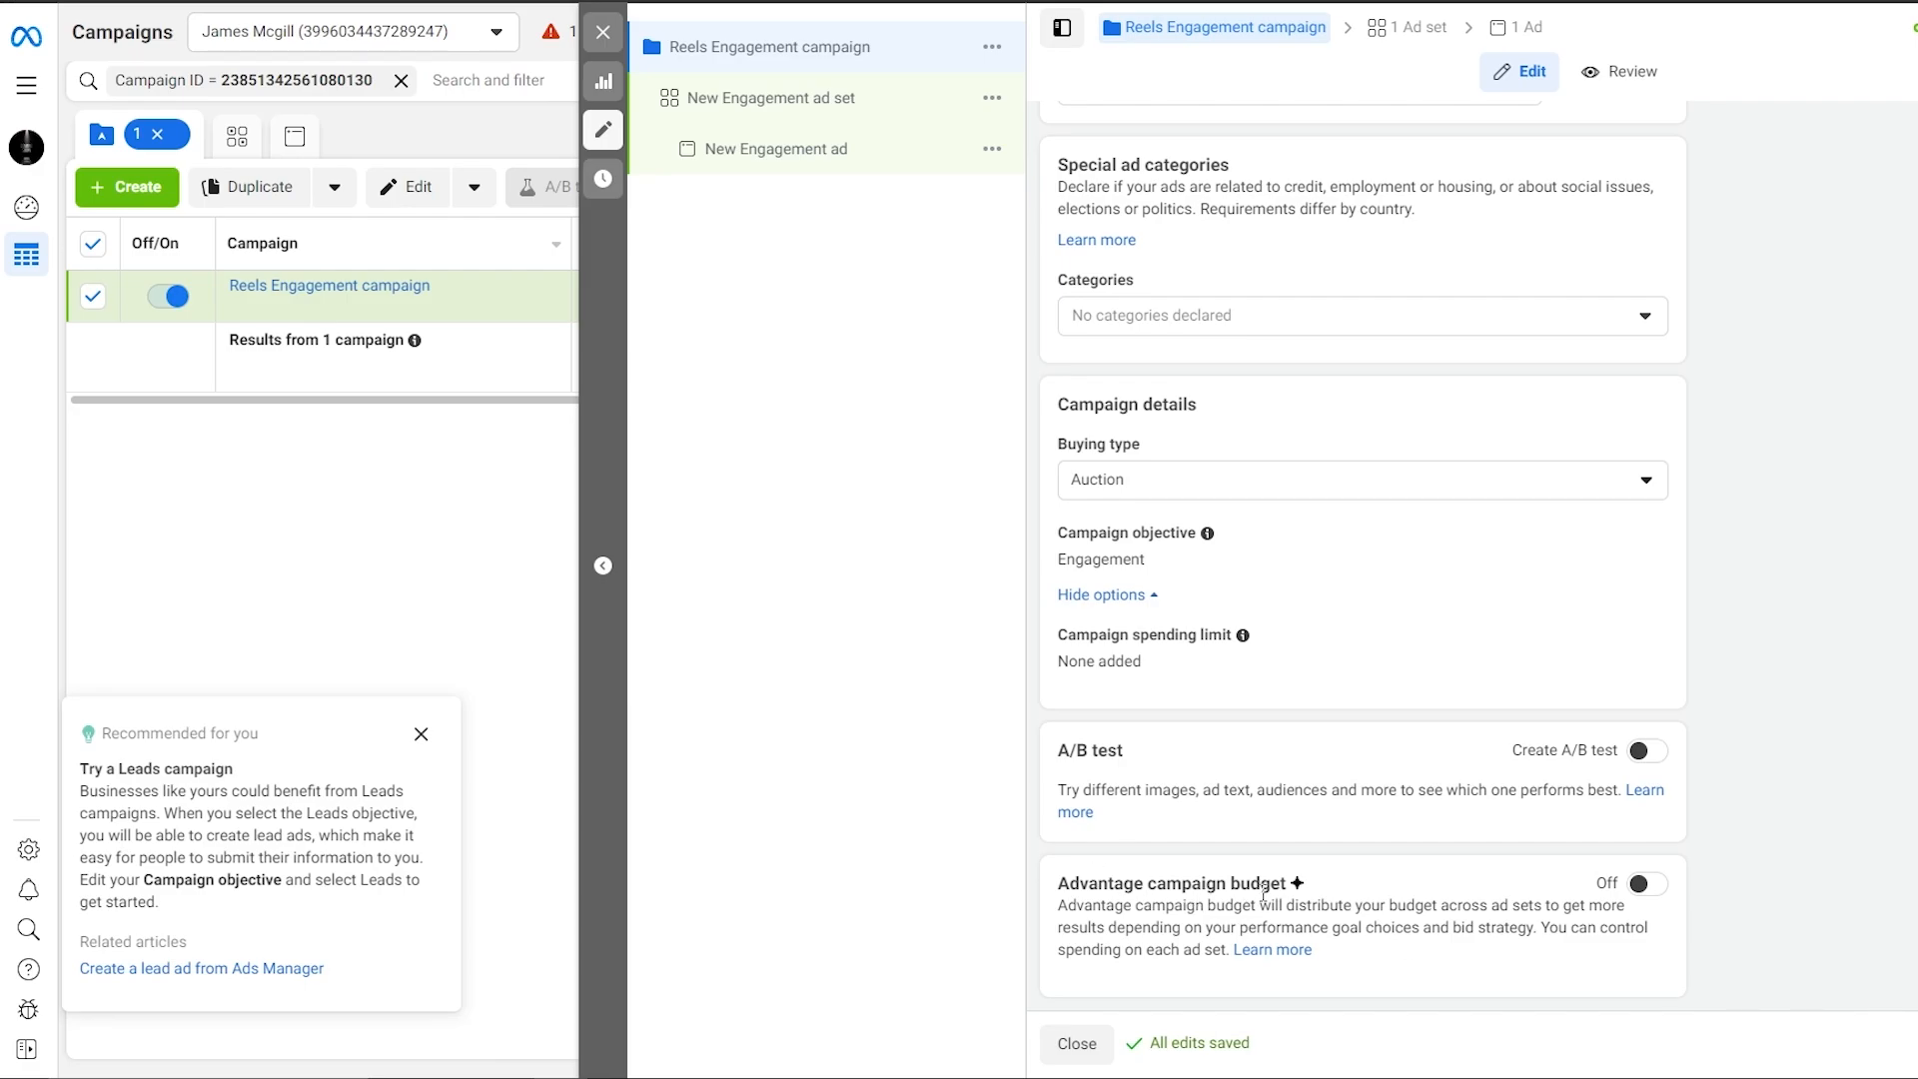
pyautogui.scroll(1, 1258, 886)
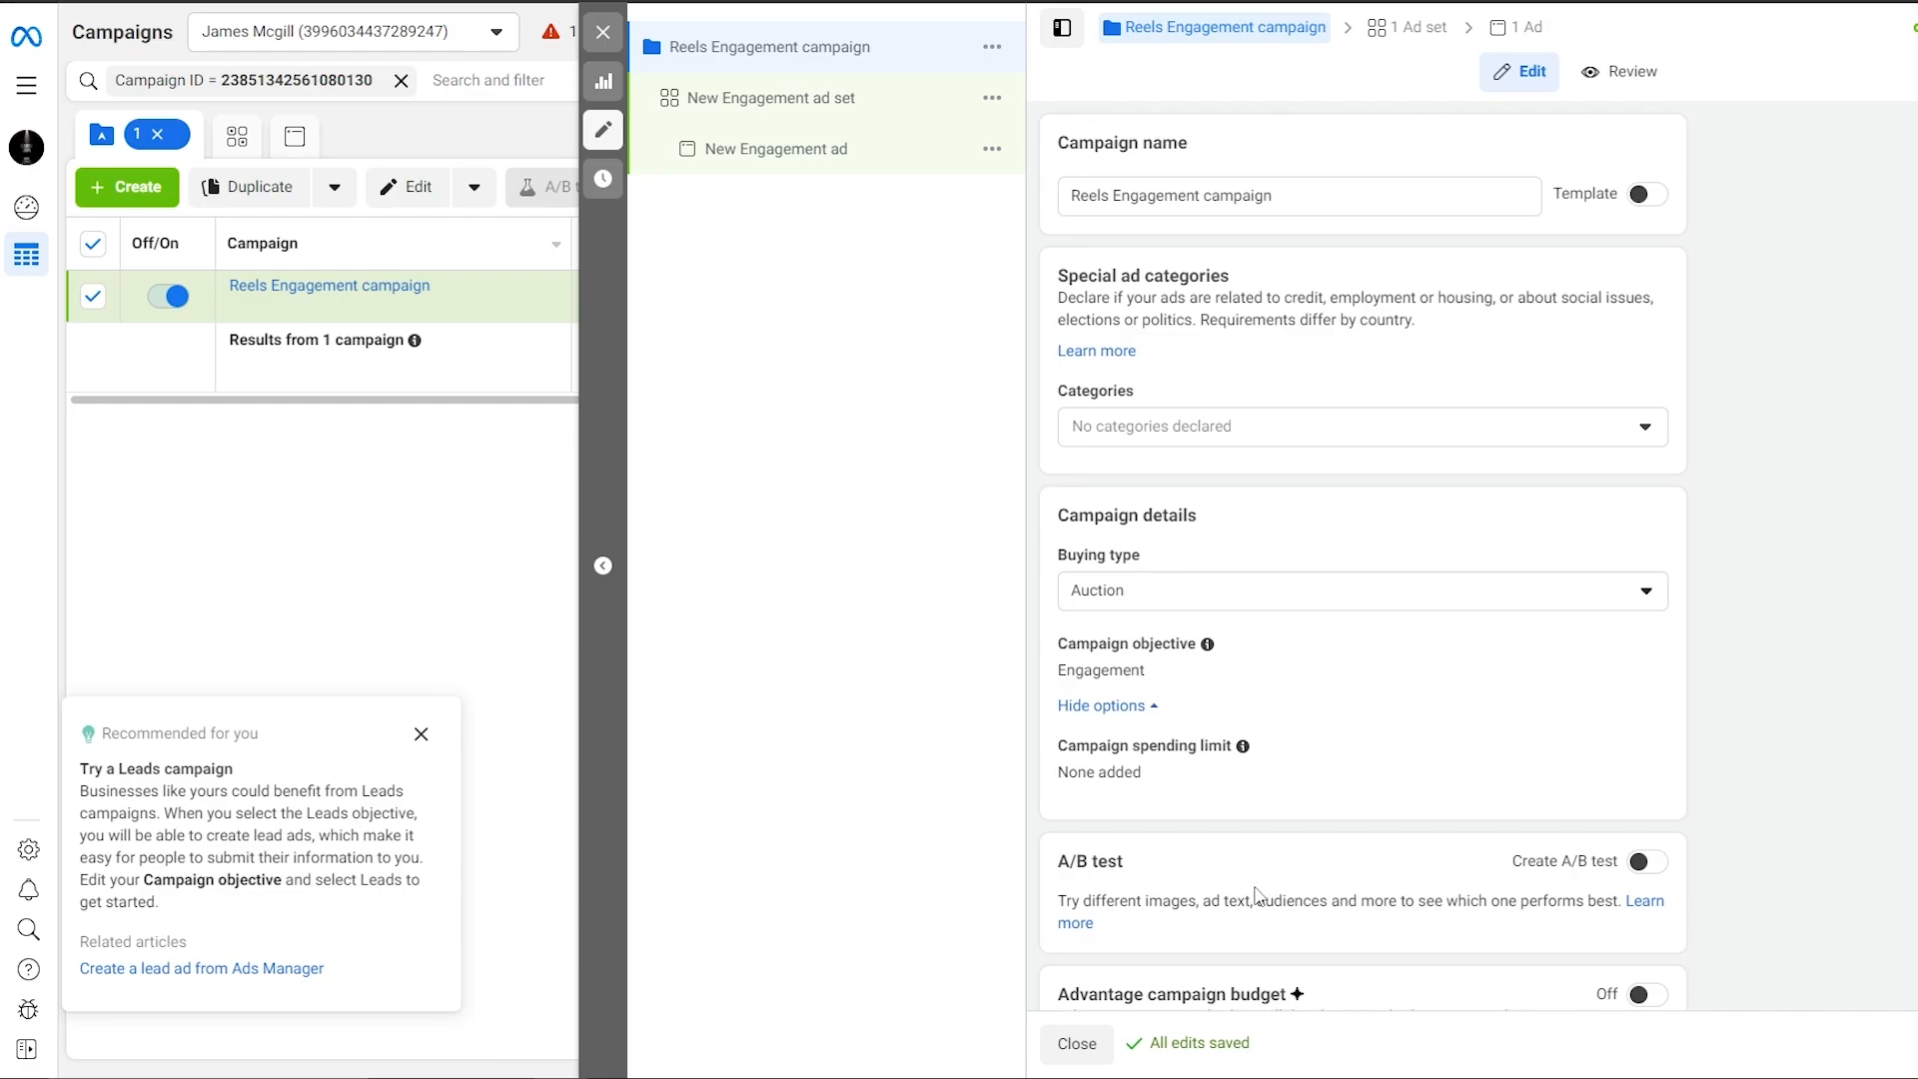
pyautogui.scroll(-1, 1258, 892)
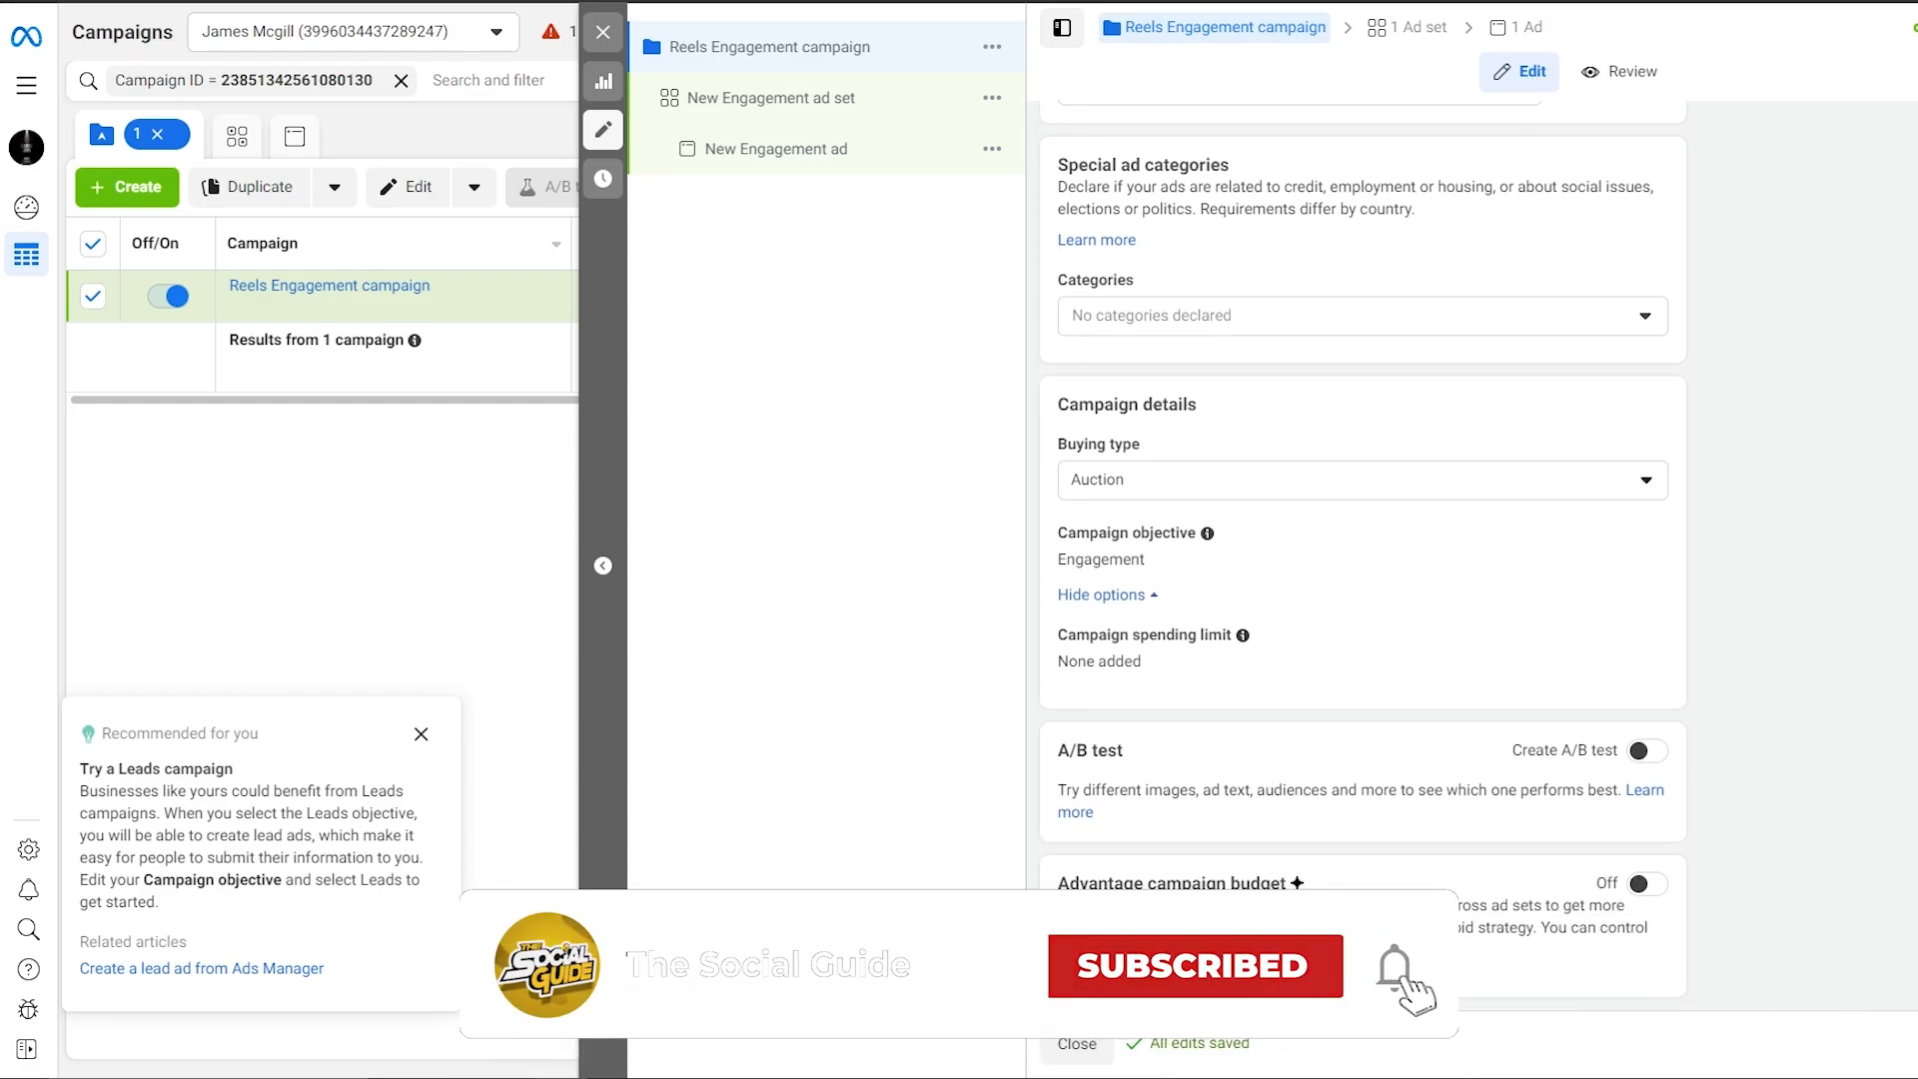
# Rename the ad set to 'Reels Engagement ad set'.
pyautogui.click(1885, 1044)
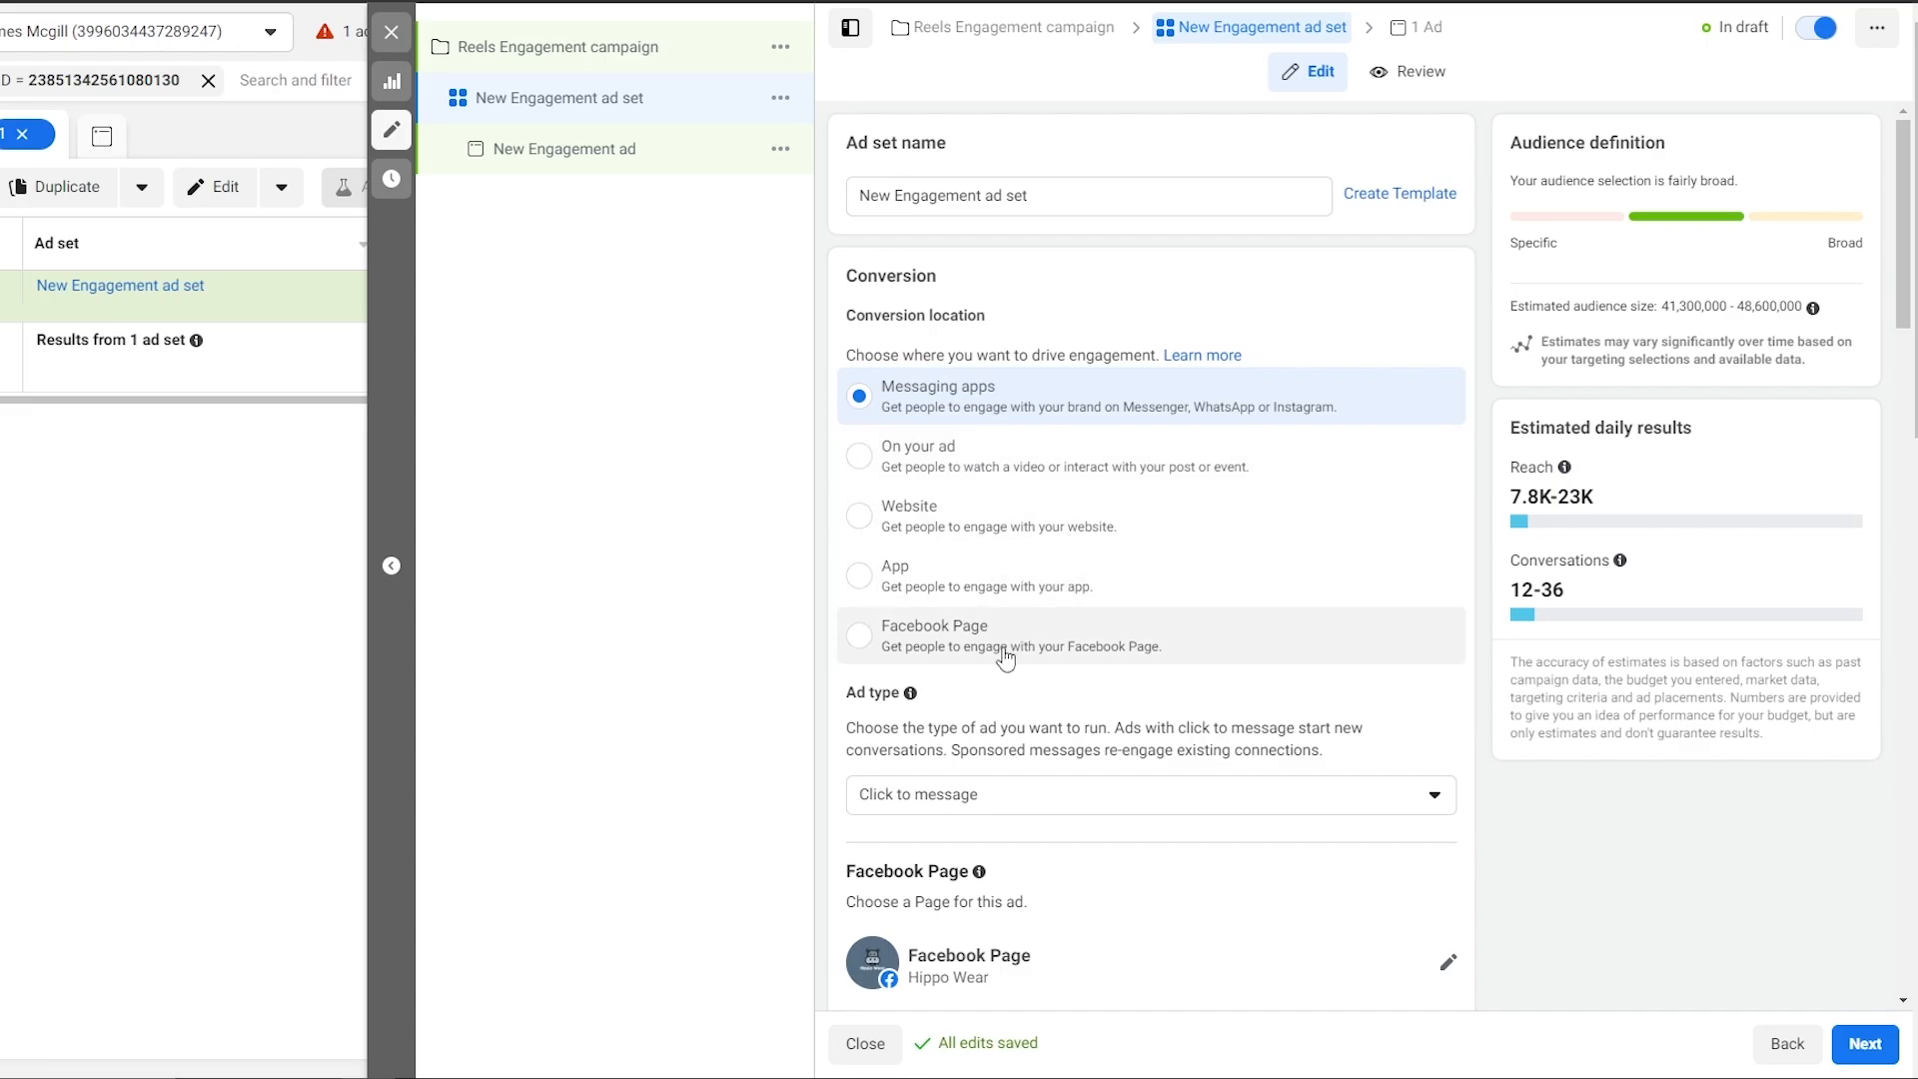
pyautogui.scroll(-1, 1002, 666)
pyautogui.scroll(1, 999, 660)
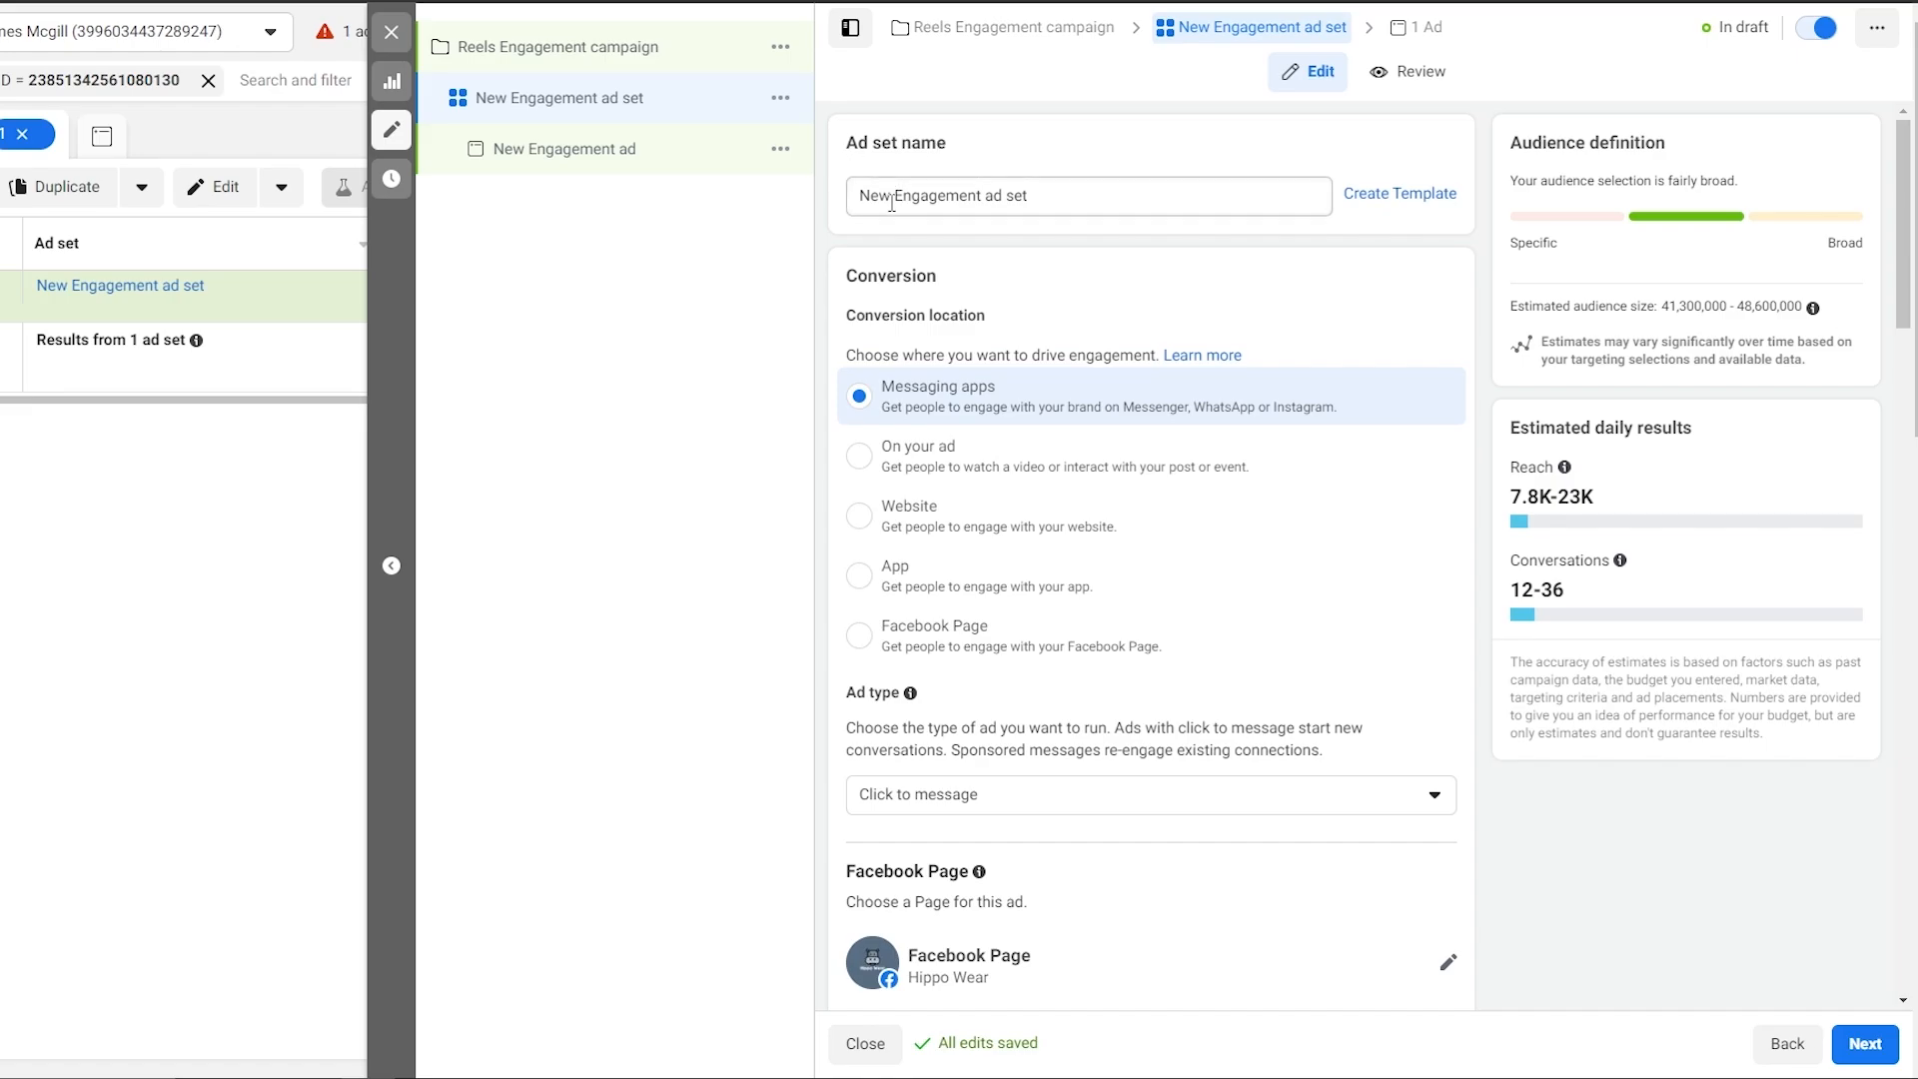
pyautogui.moveTo(897, 197); pyautogui.dragTo(848, 200)
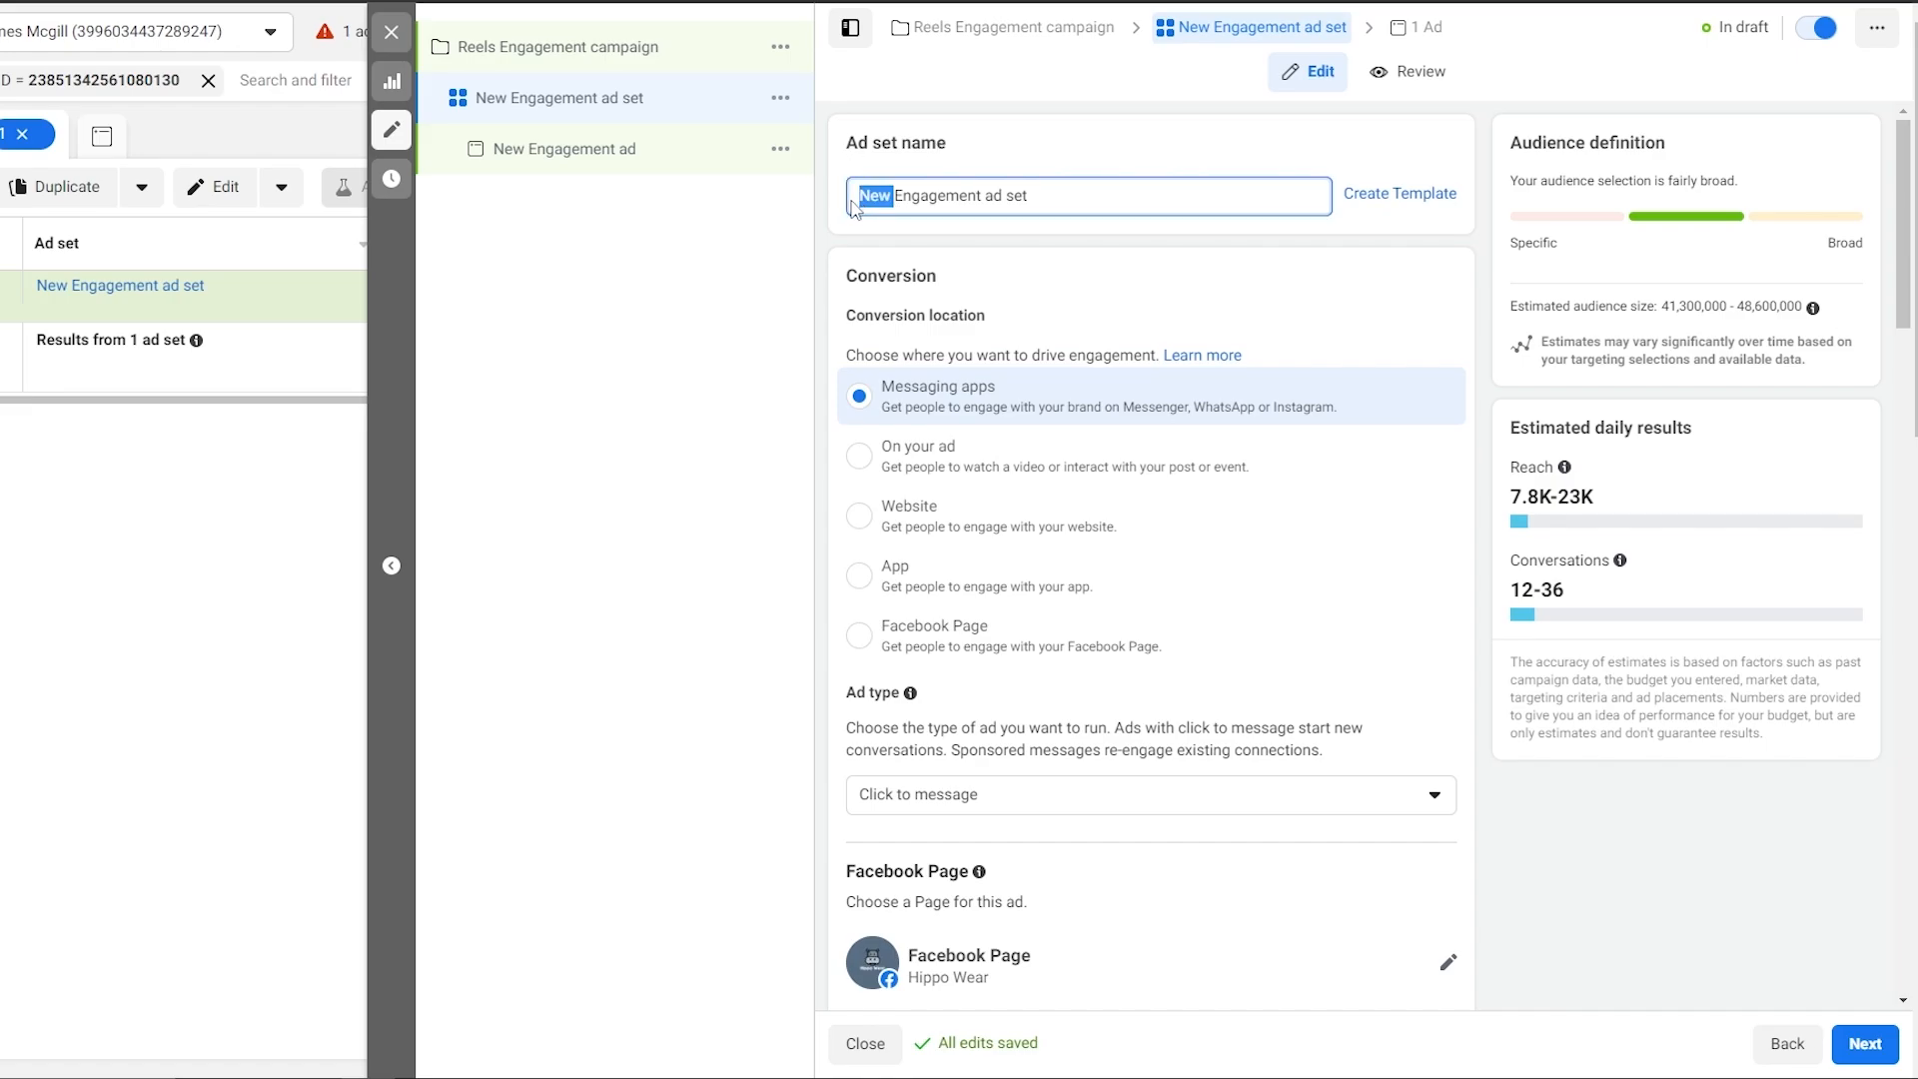
pyautogui.write('R')
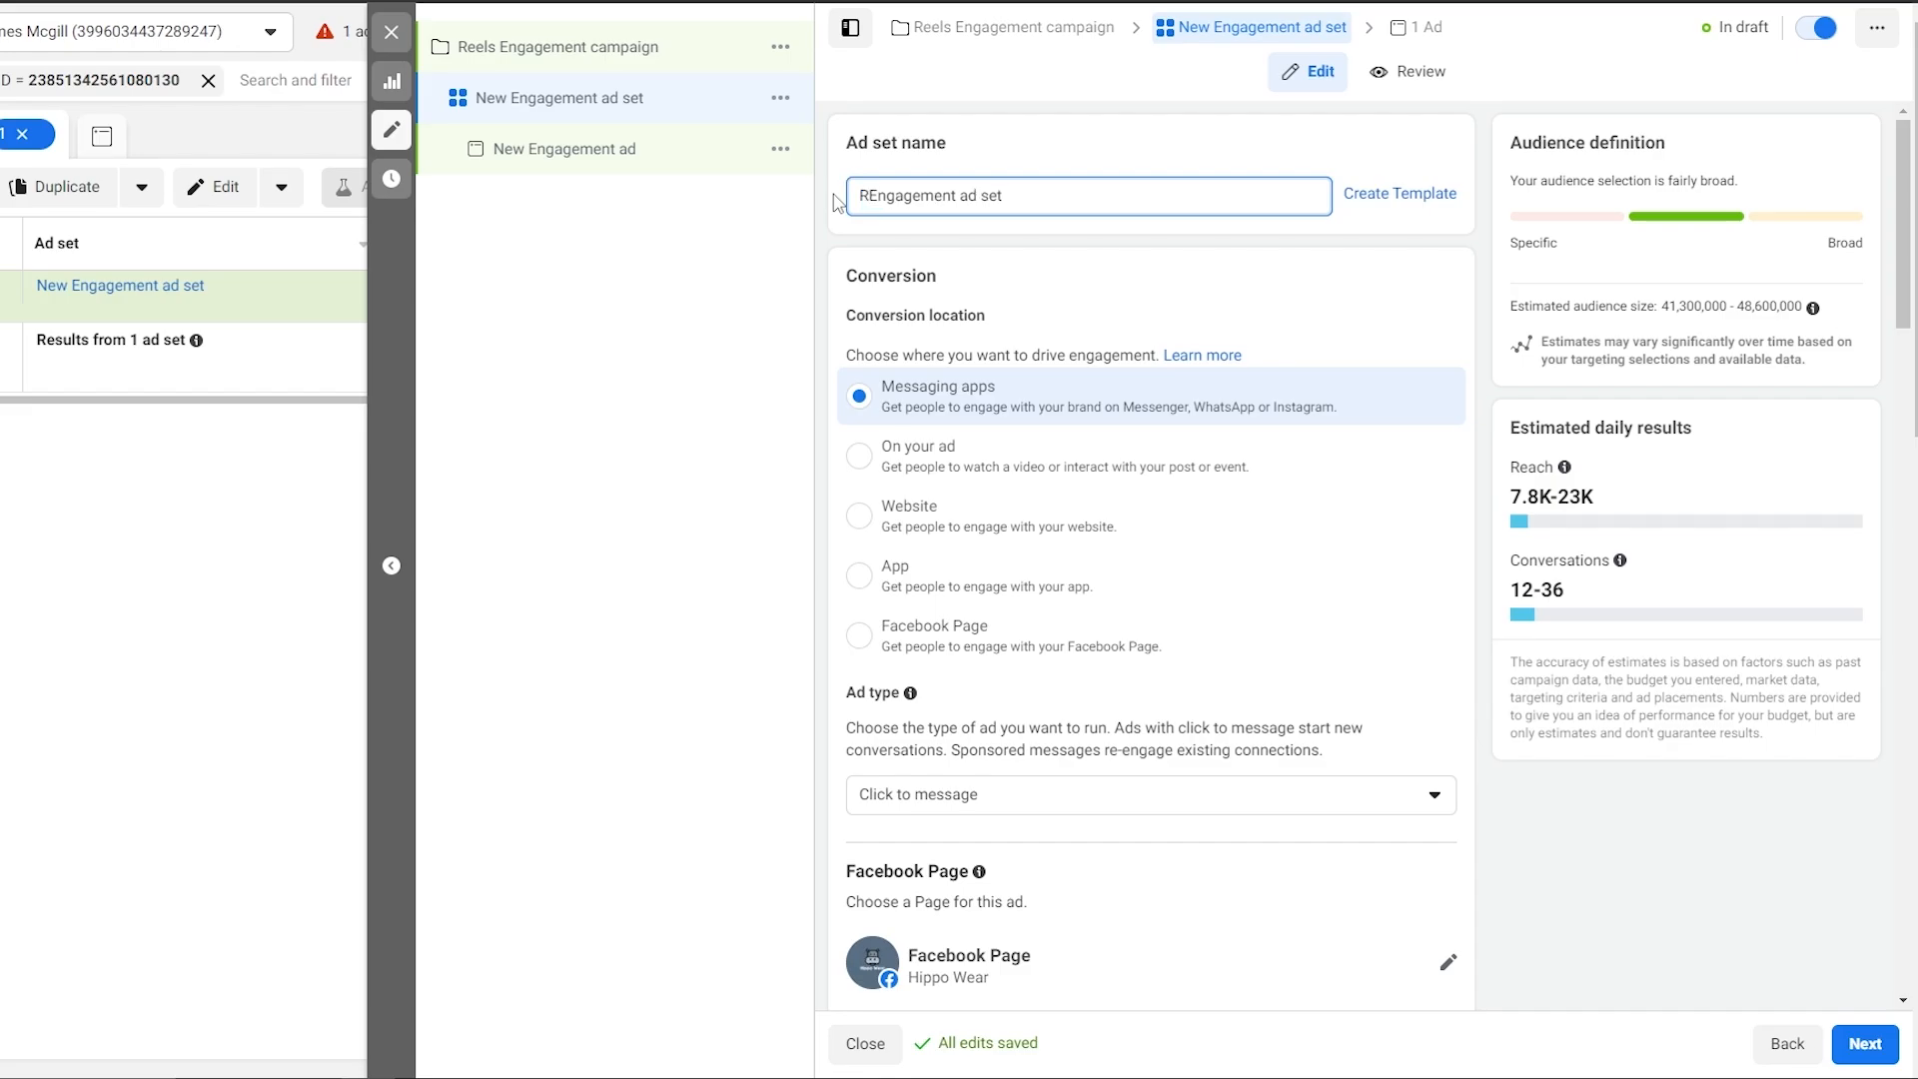
pyautogui.write('eels')
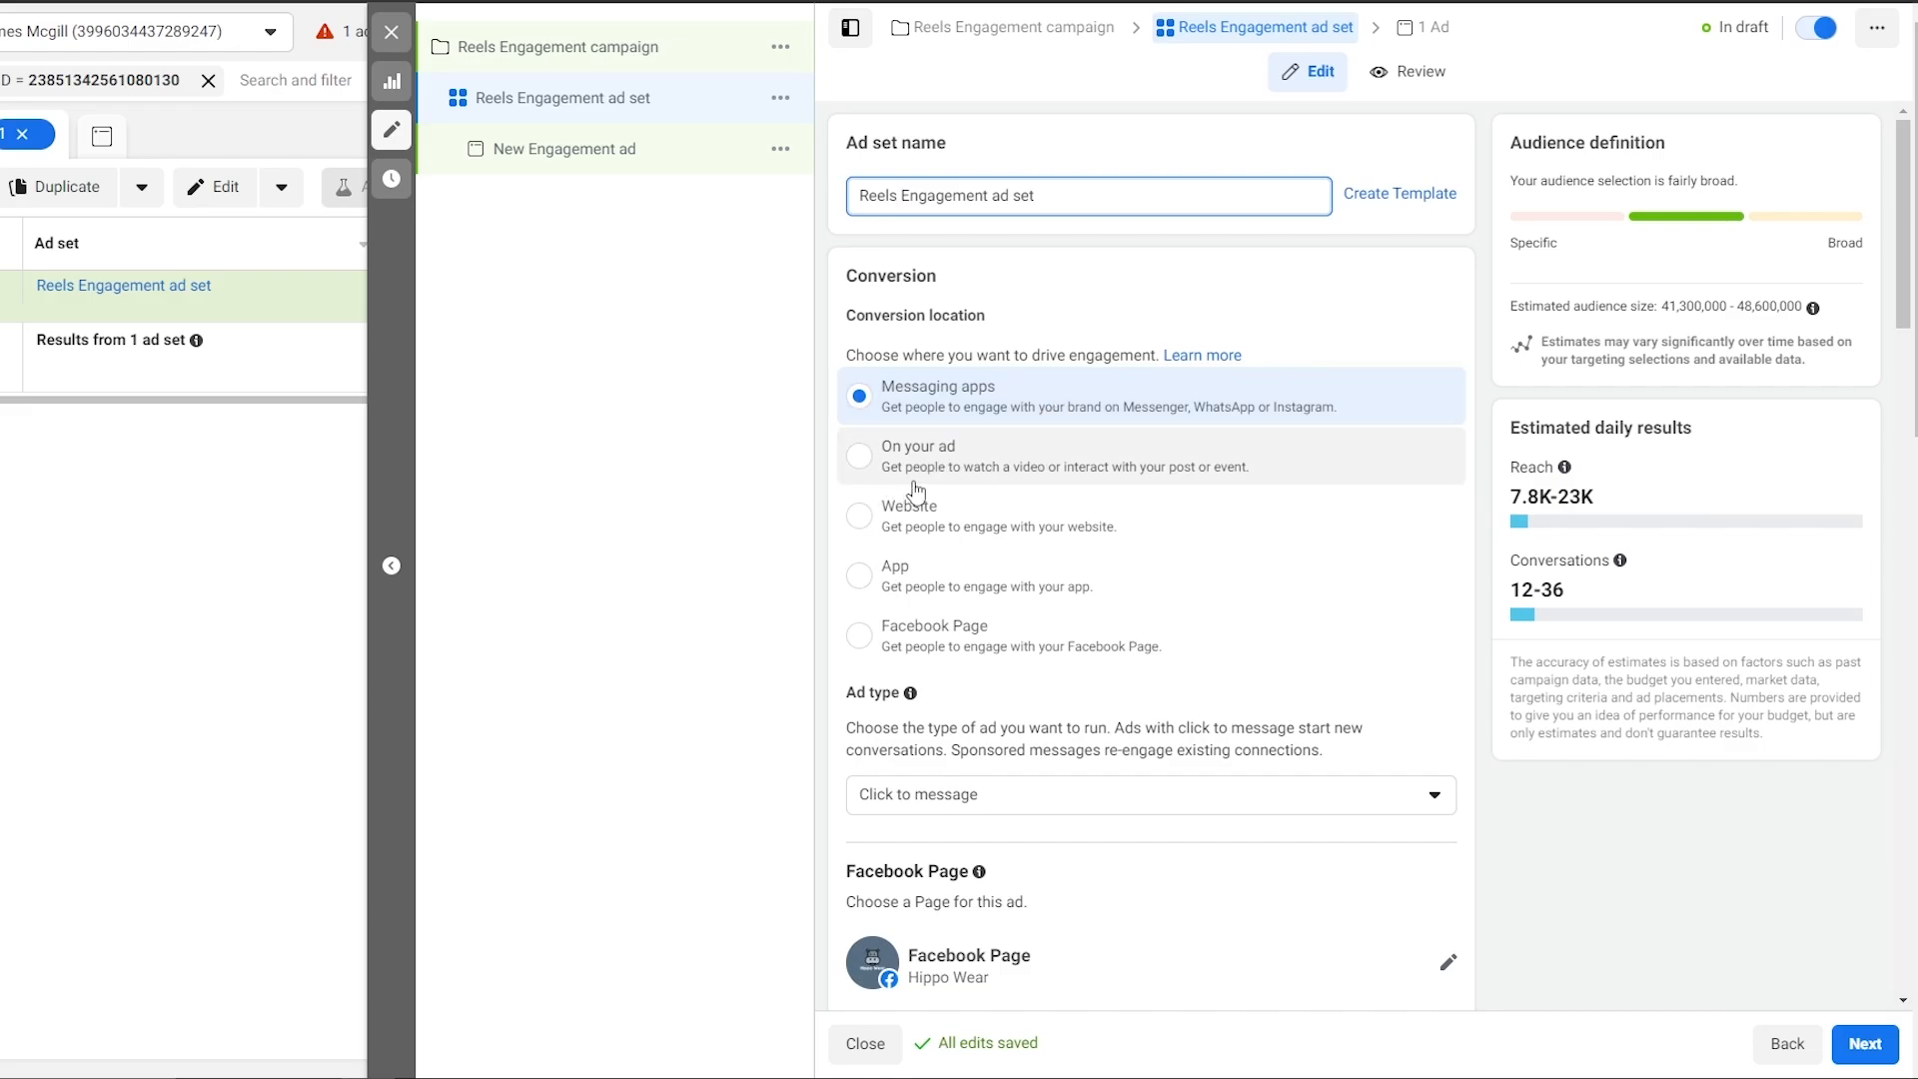
# Set the conversion location to On your ad with Post engagement as engagement type.
pyautogui.click(1199, 485)
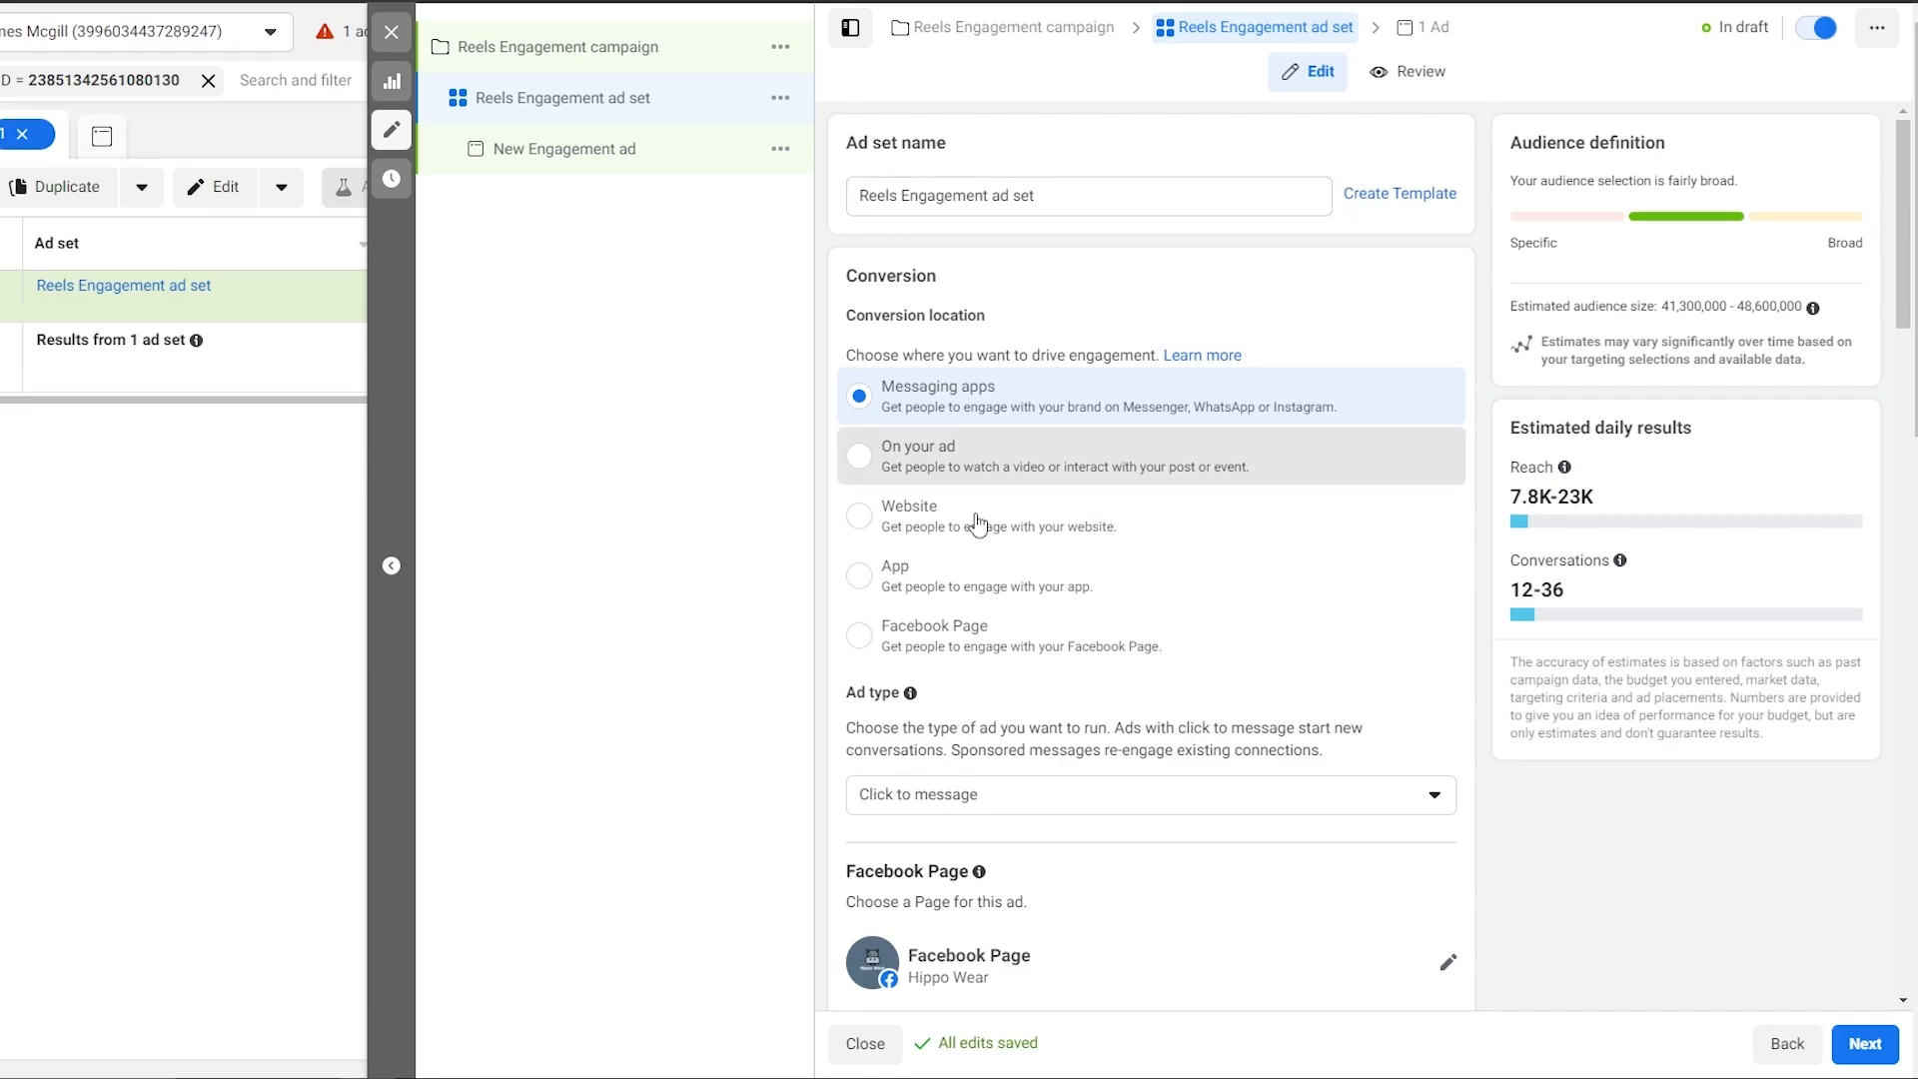
pyautogui.scroll(-2, 997, 838)
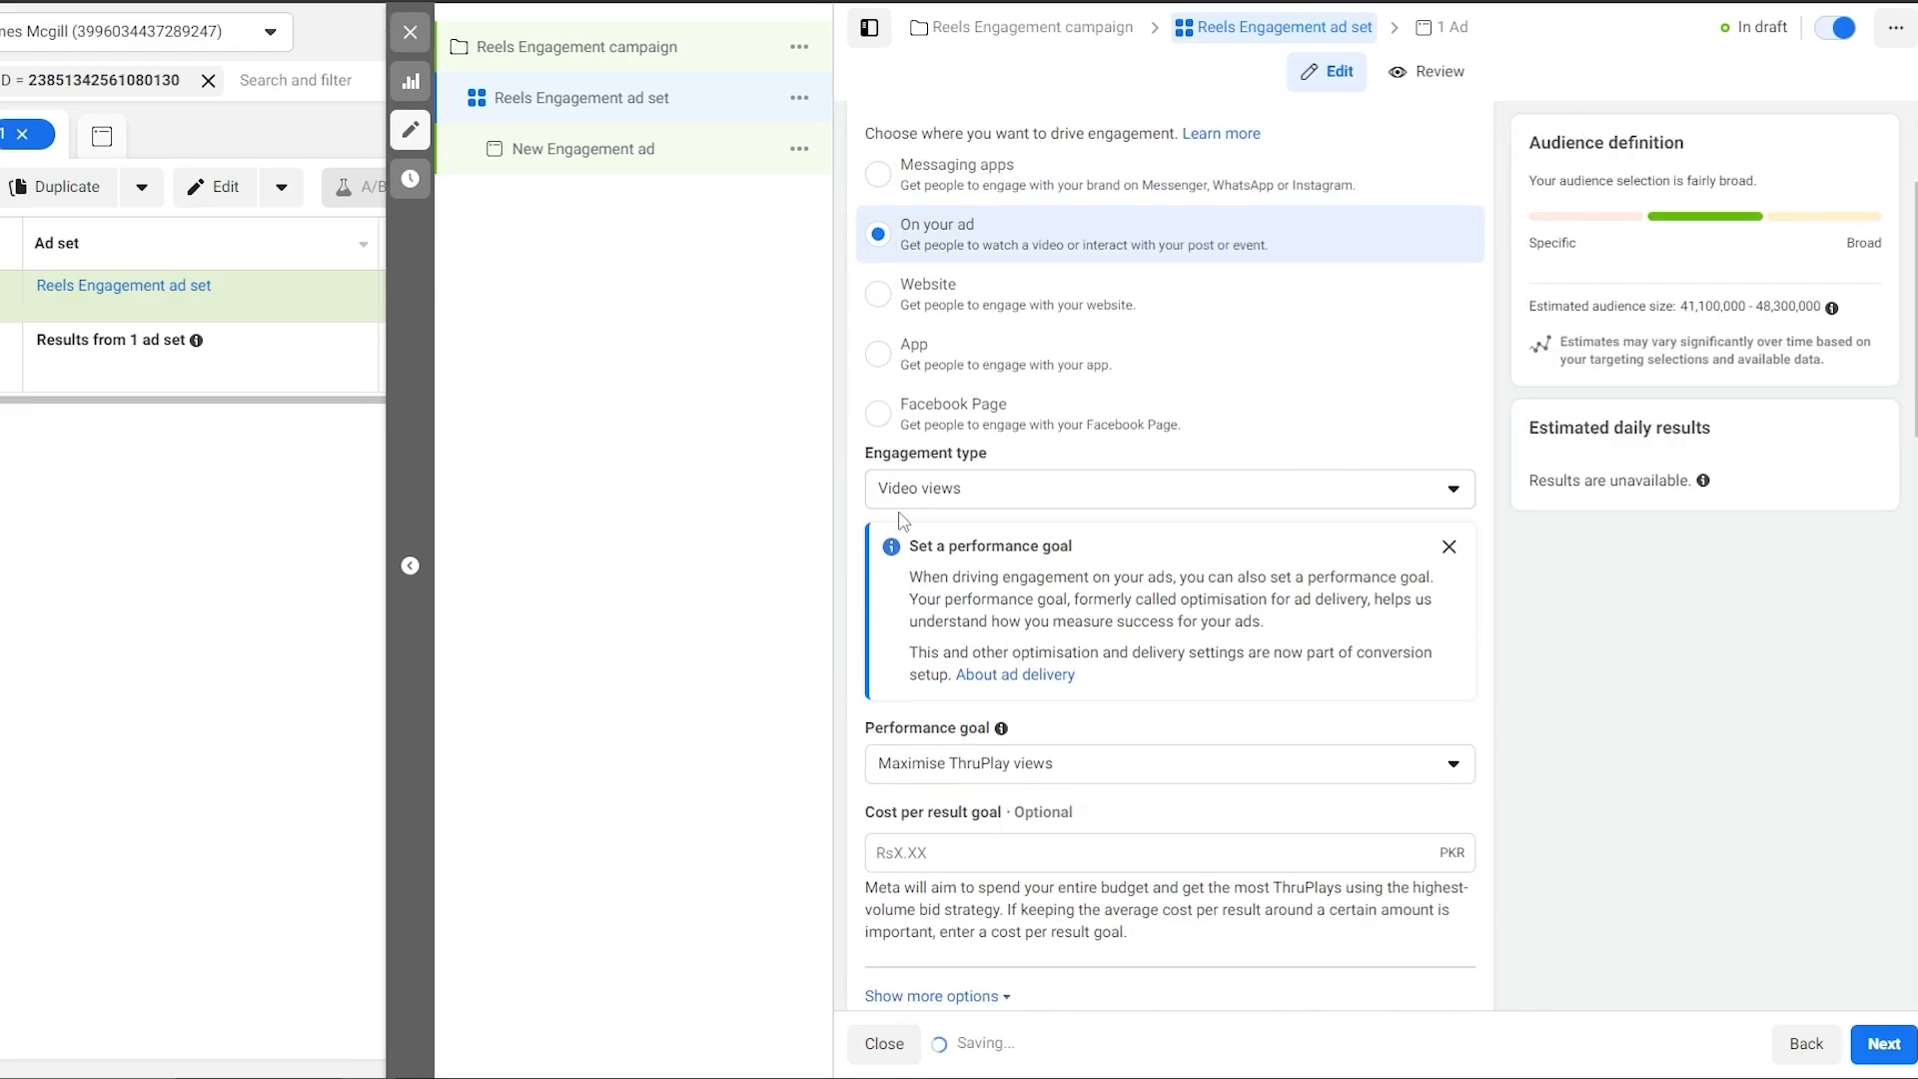
pyautogui.click(989, 508)
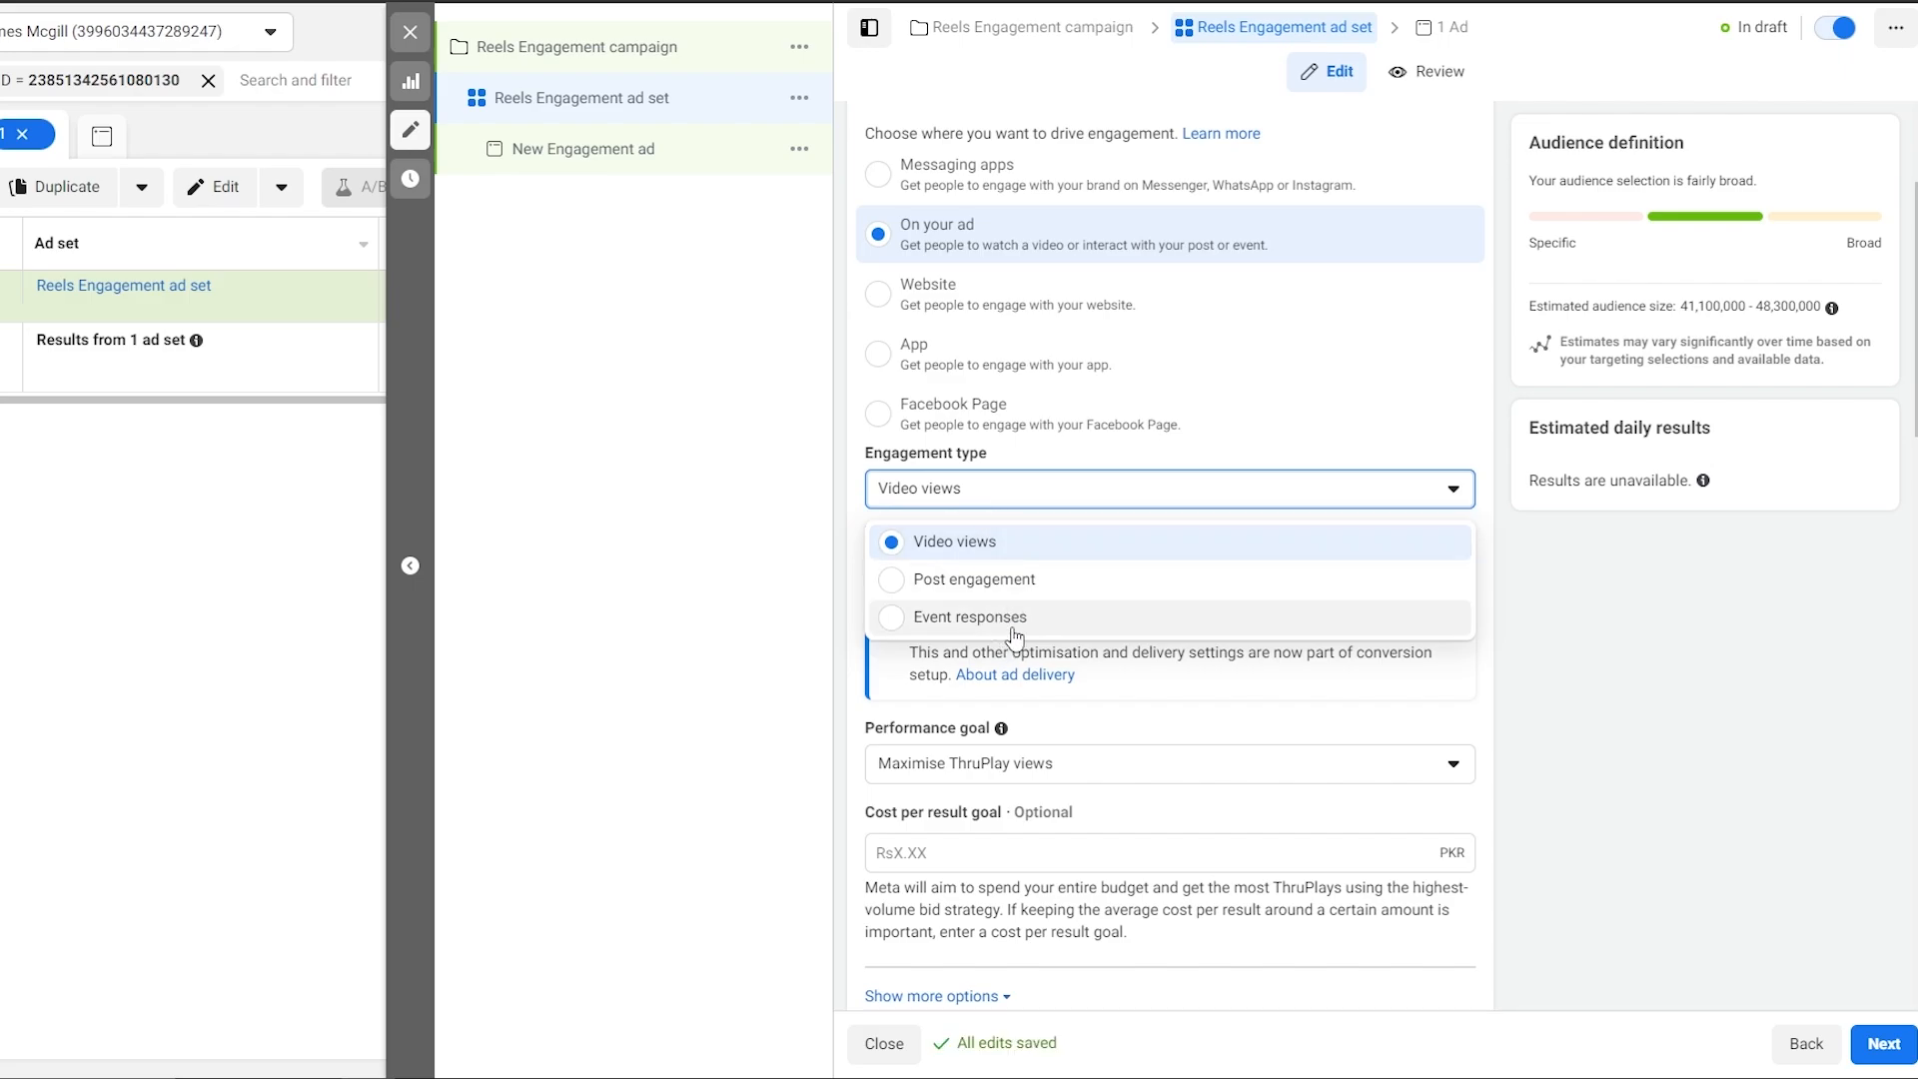
pyautogui.click(1029, 582)
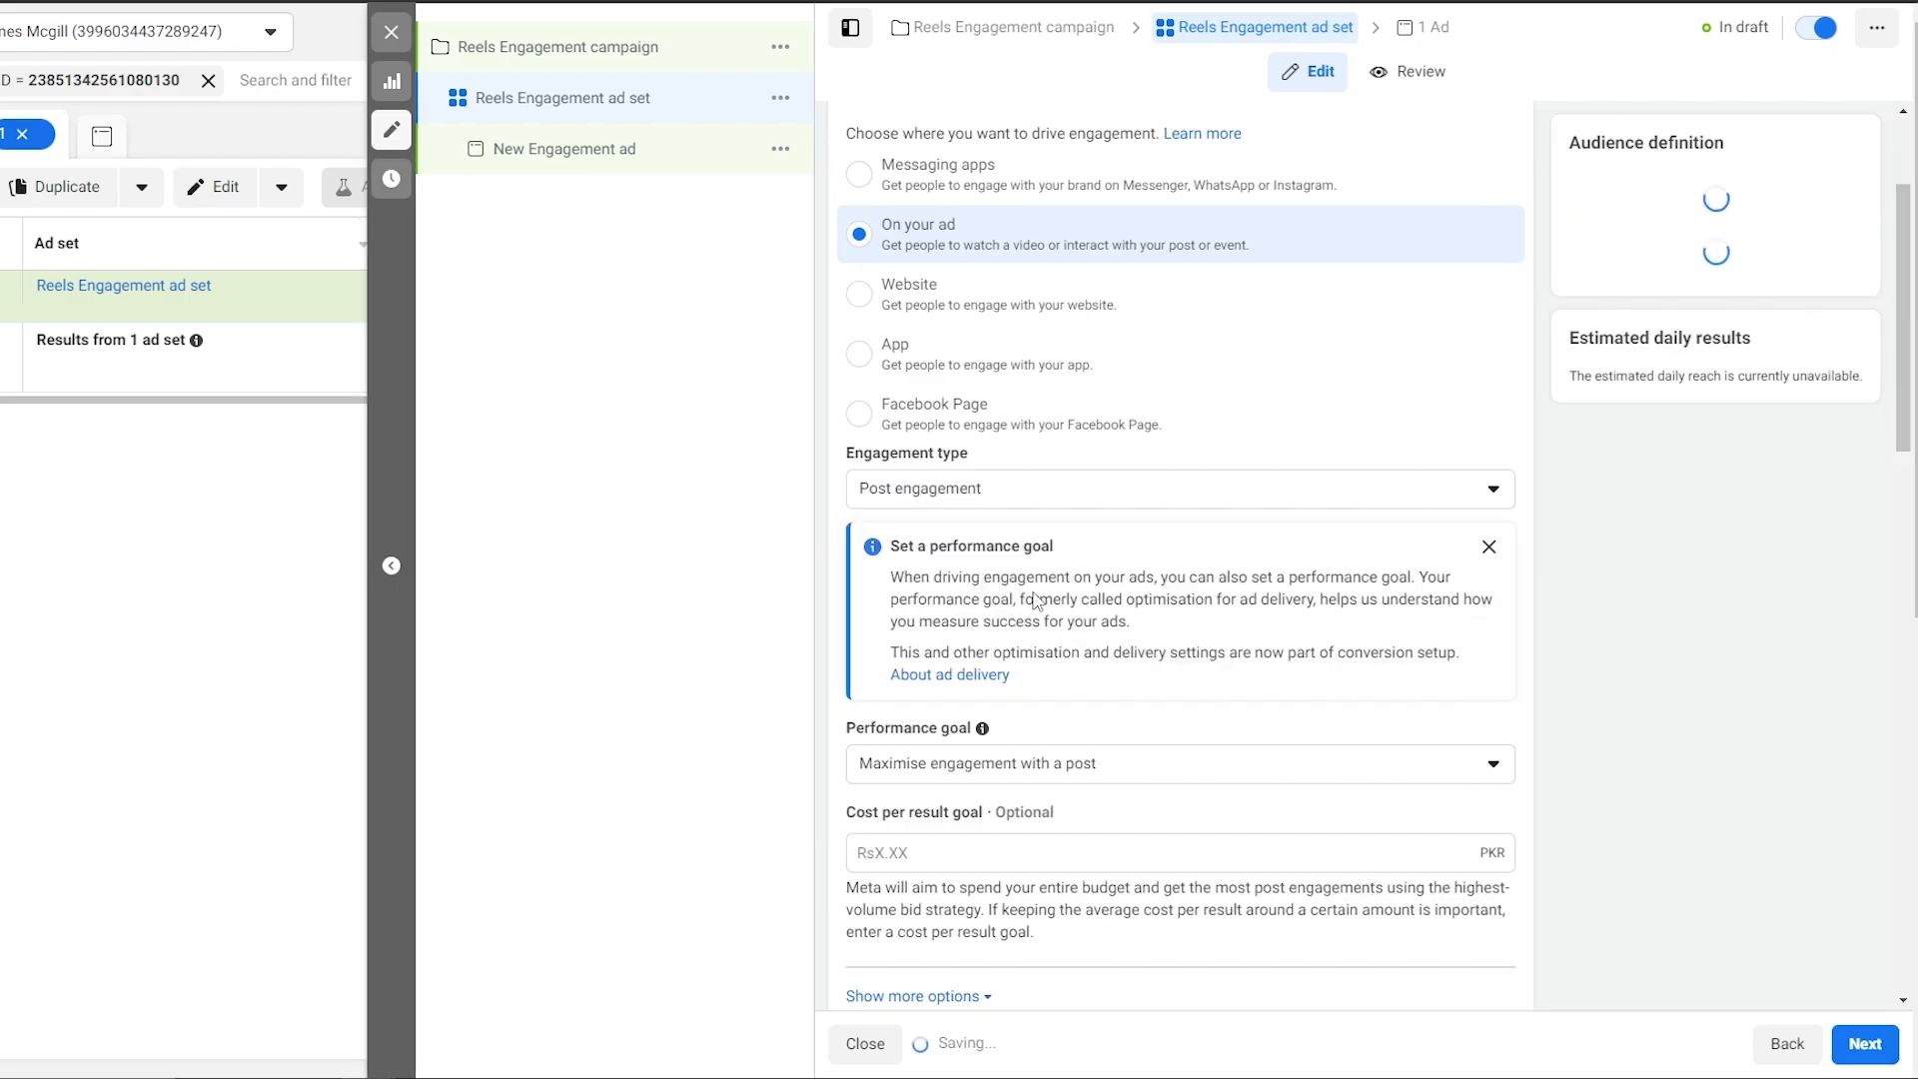
# Keep Maximise engagement with a post as the ad set's performance goal.
pyautogui.scroll(-1, 887, 713)
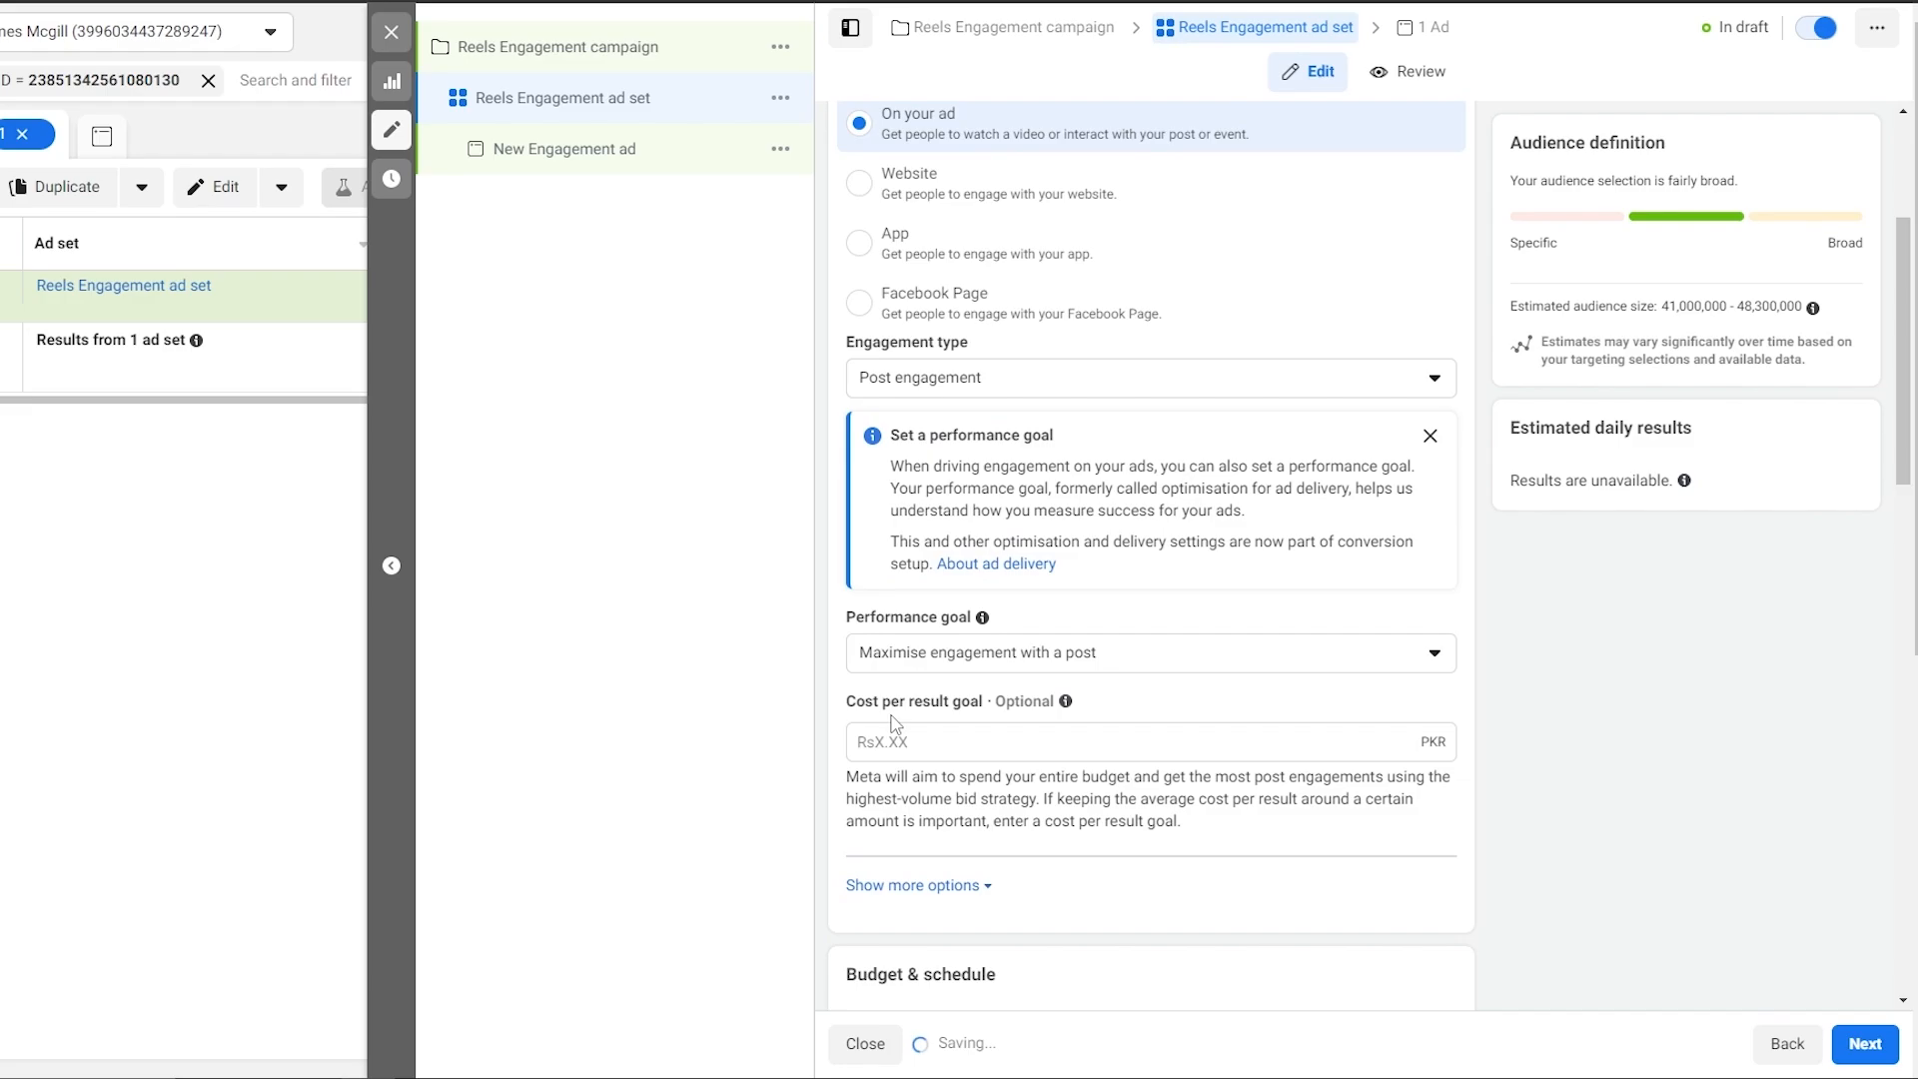
pyautogui.click(945, 674)
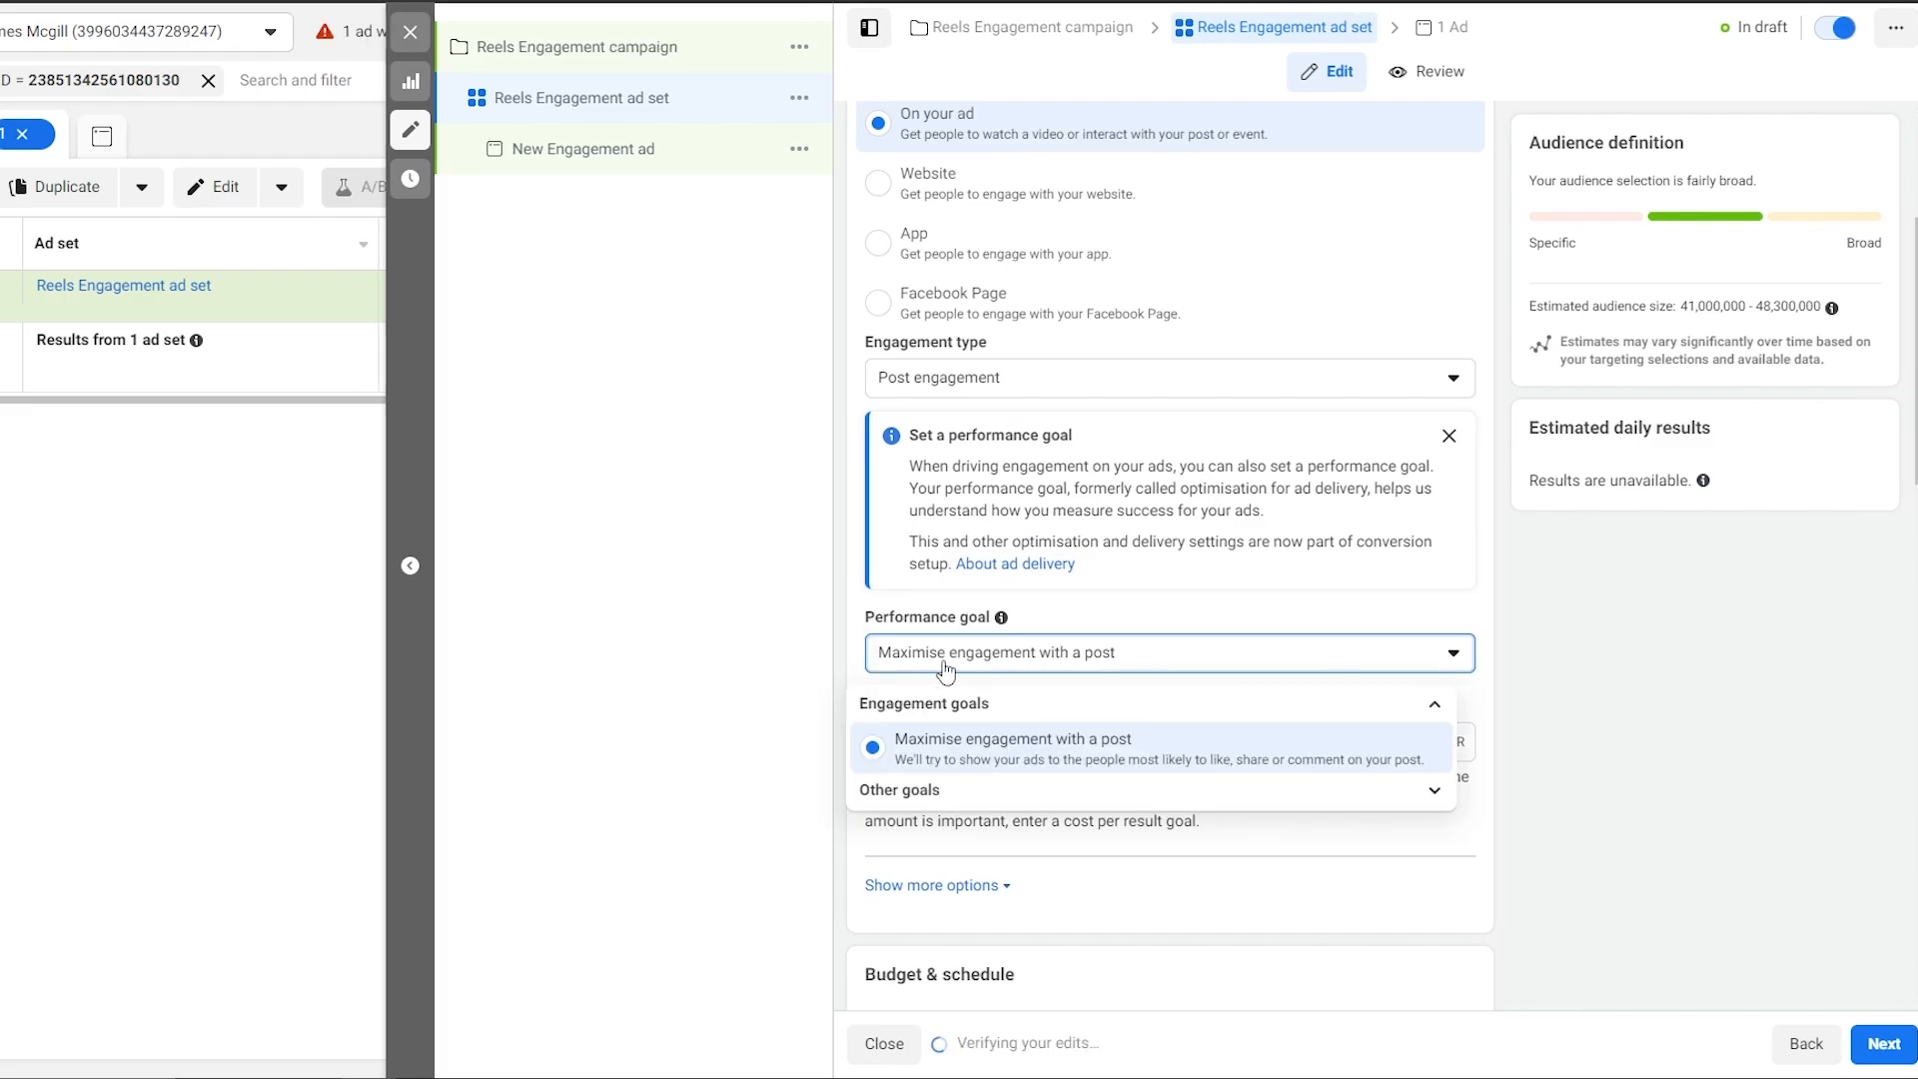
pyautogui.click(1111, 660)
# Set the ad set's cost per result goal to Rs500.00.
pyautogui.scroll(-2, 1071, 683)
pyautogui.click(917, 522)
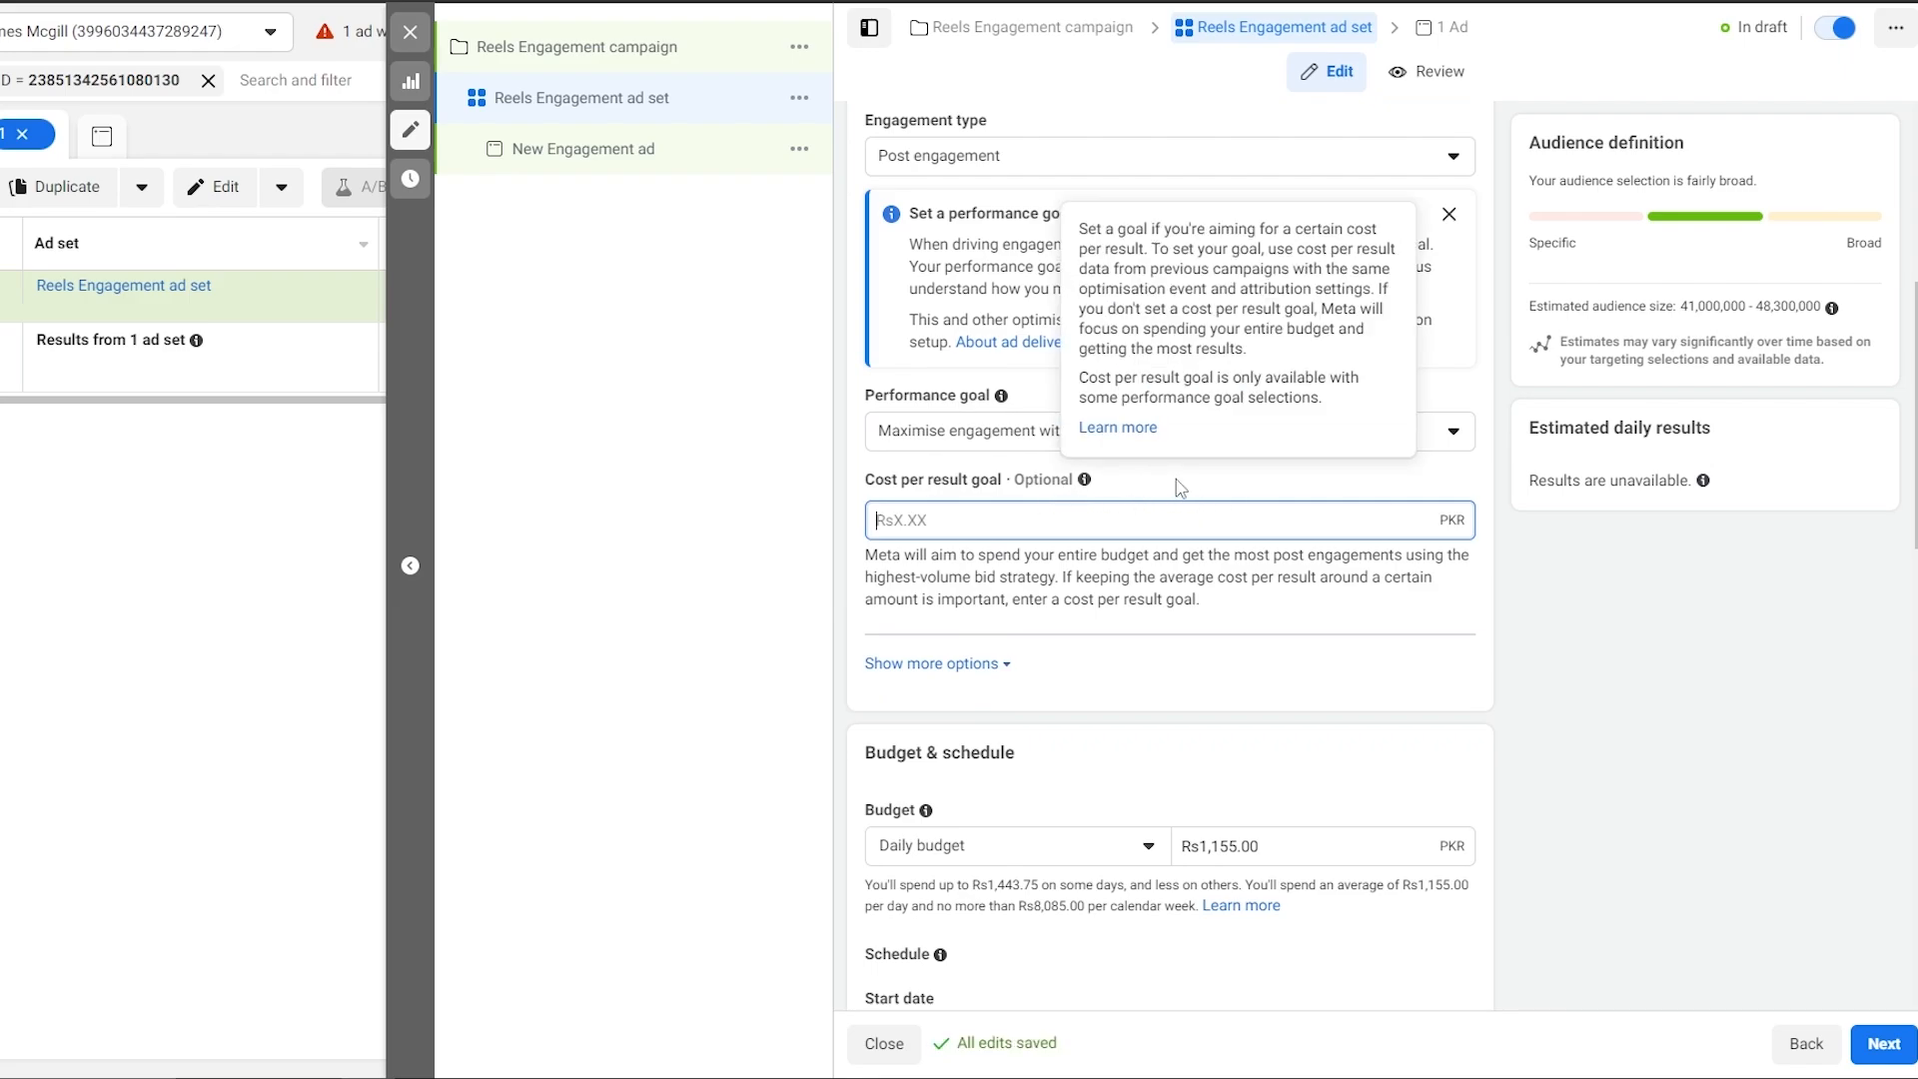
pyautogui.scroll(1, 1628, 633)
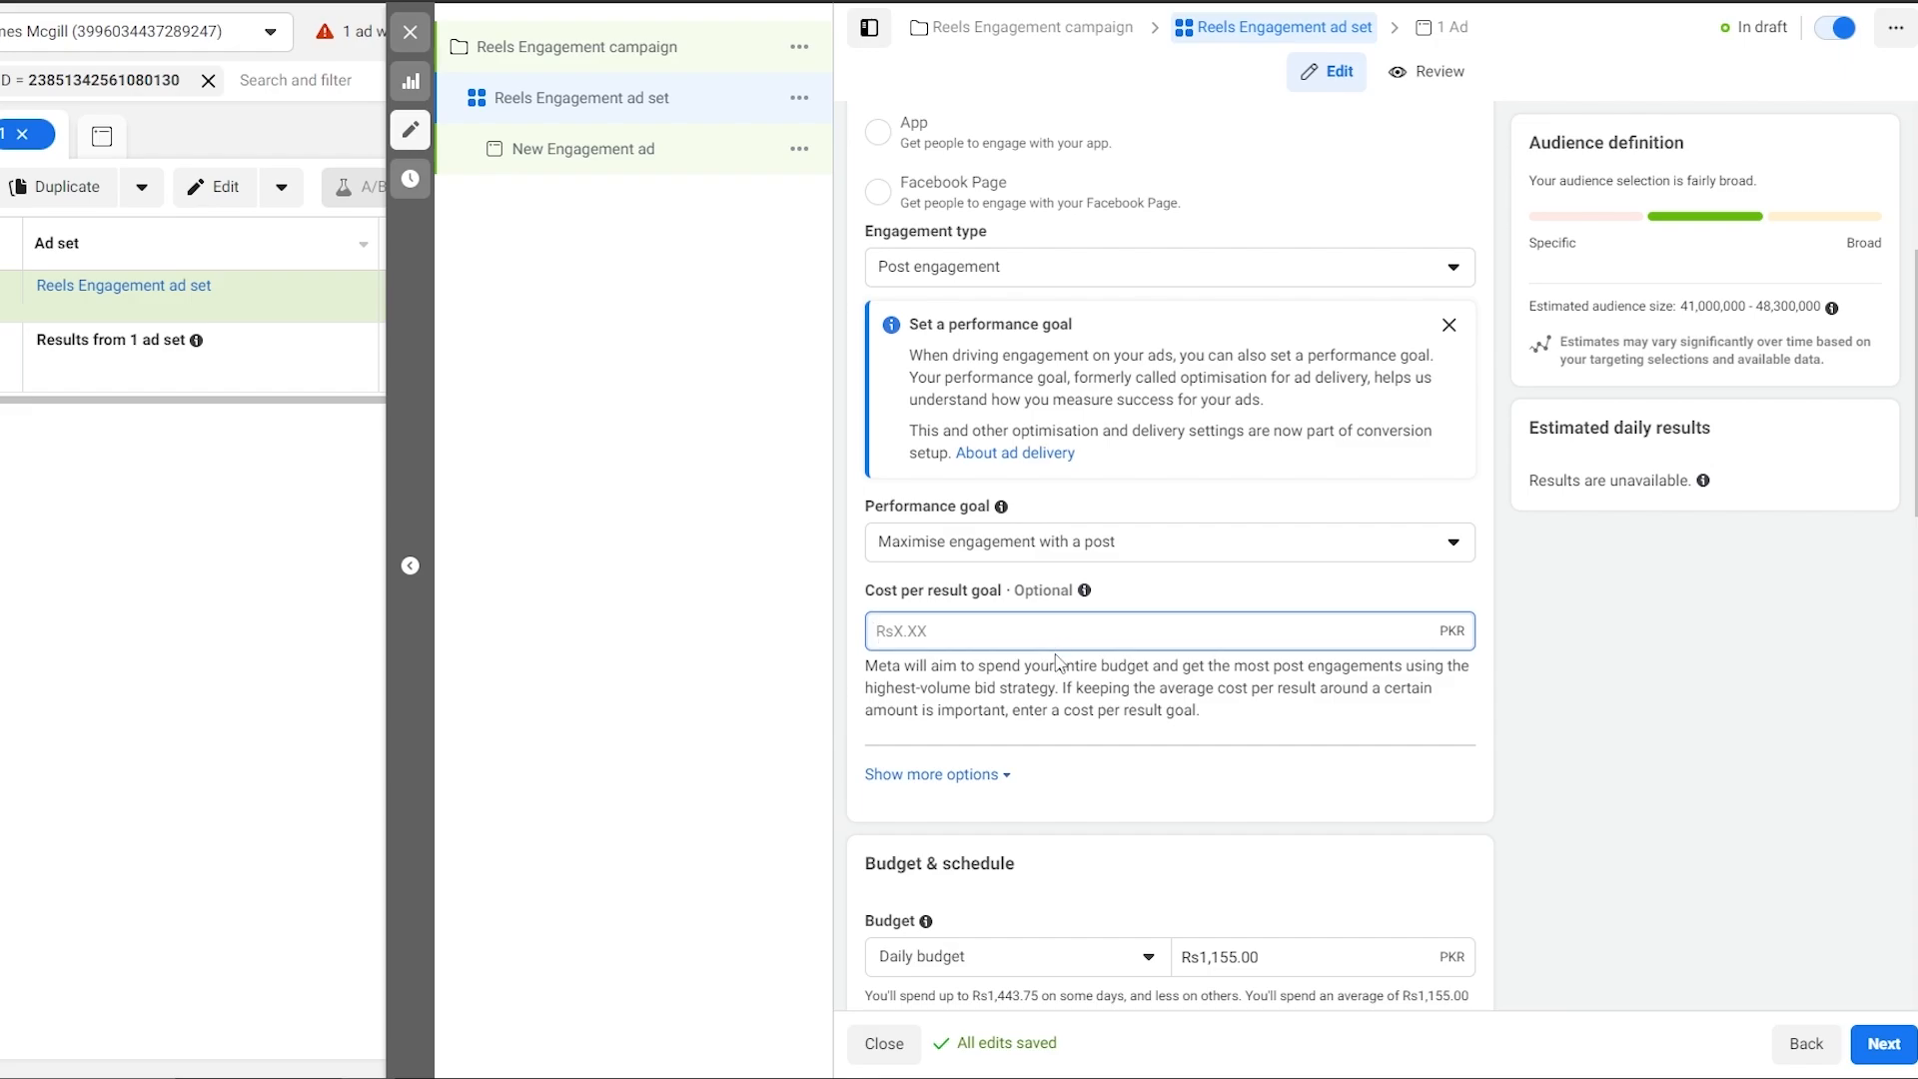
pyautogui.scroll(-3, 1057, 662)
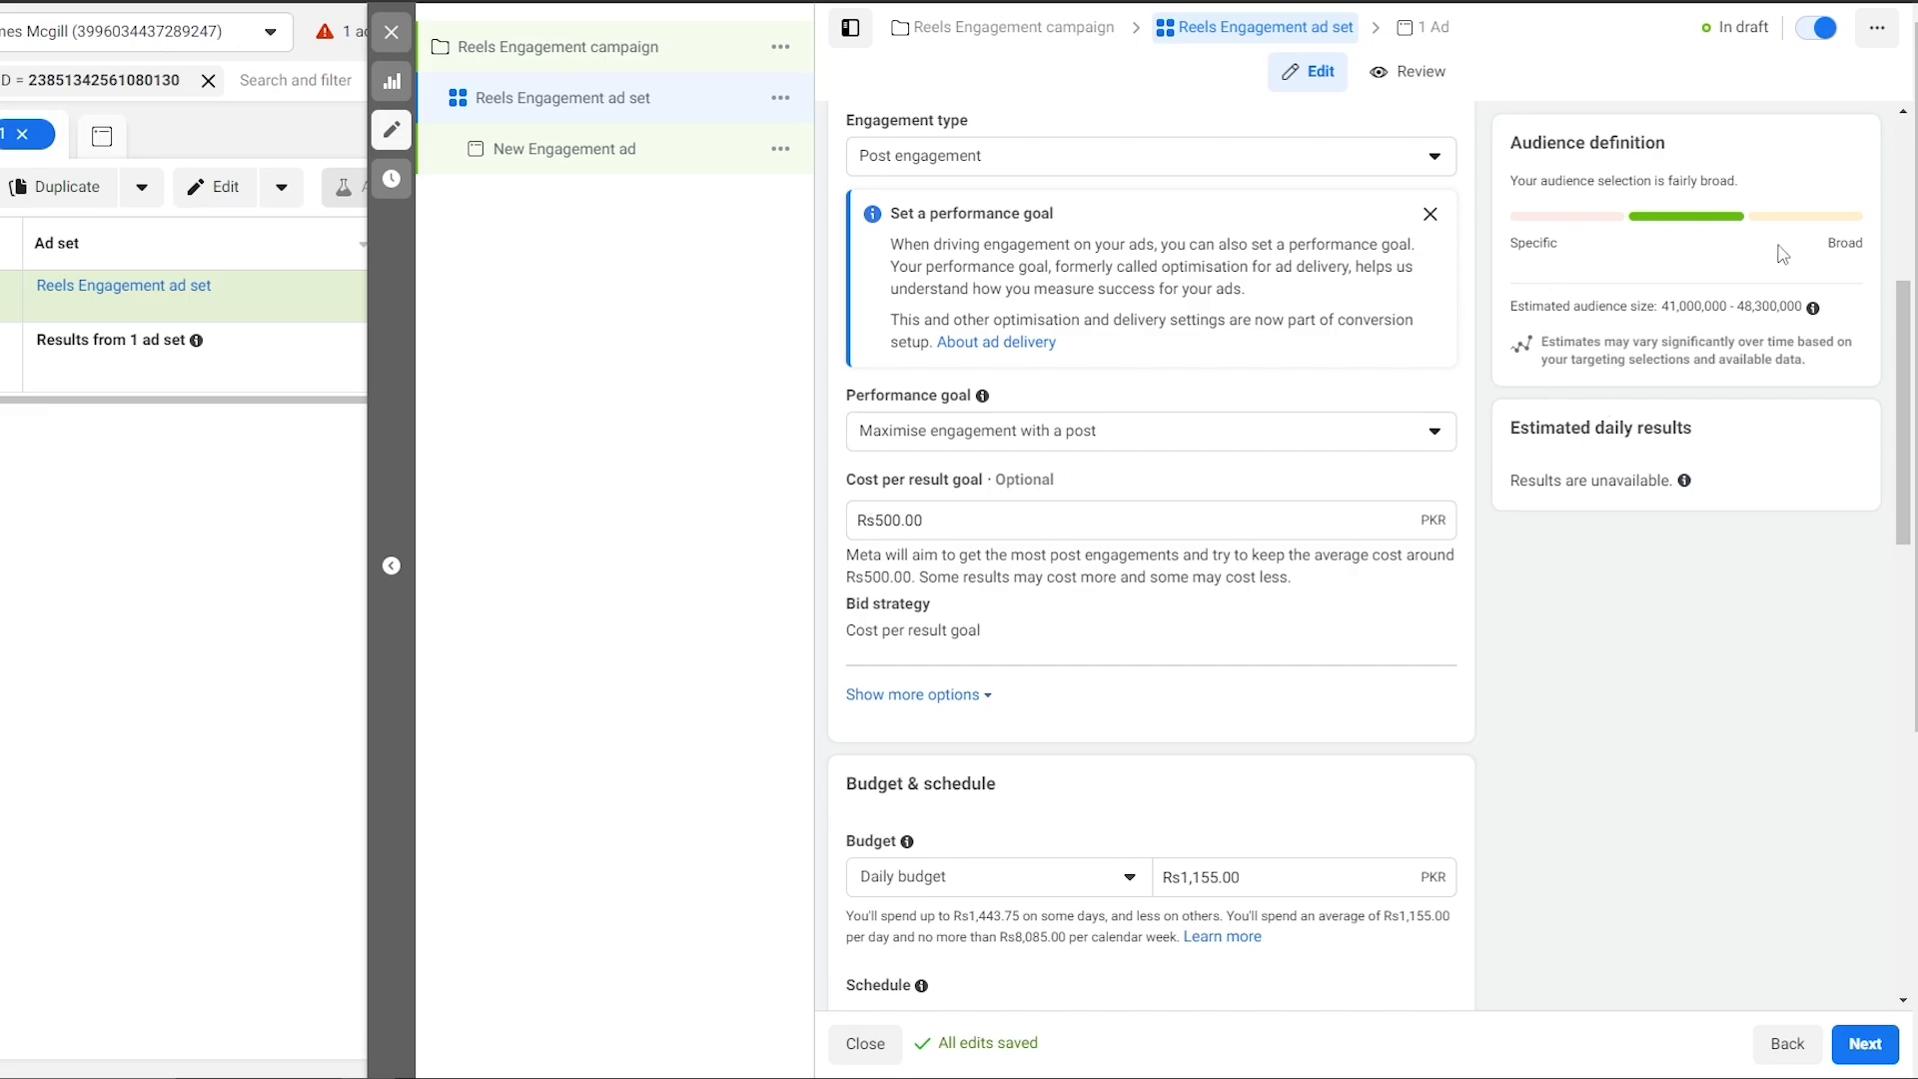
pyautogui.scroll(1, 1783, 255)
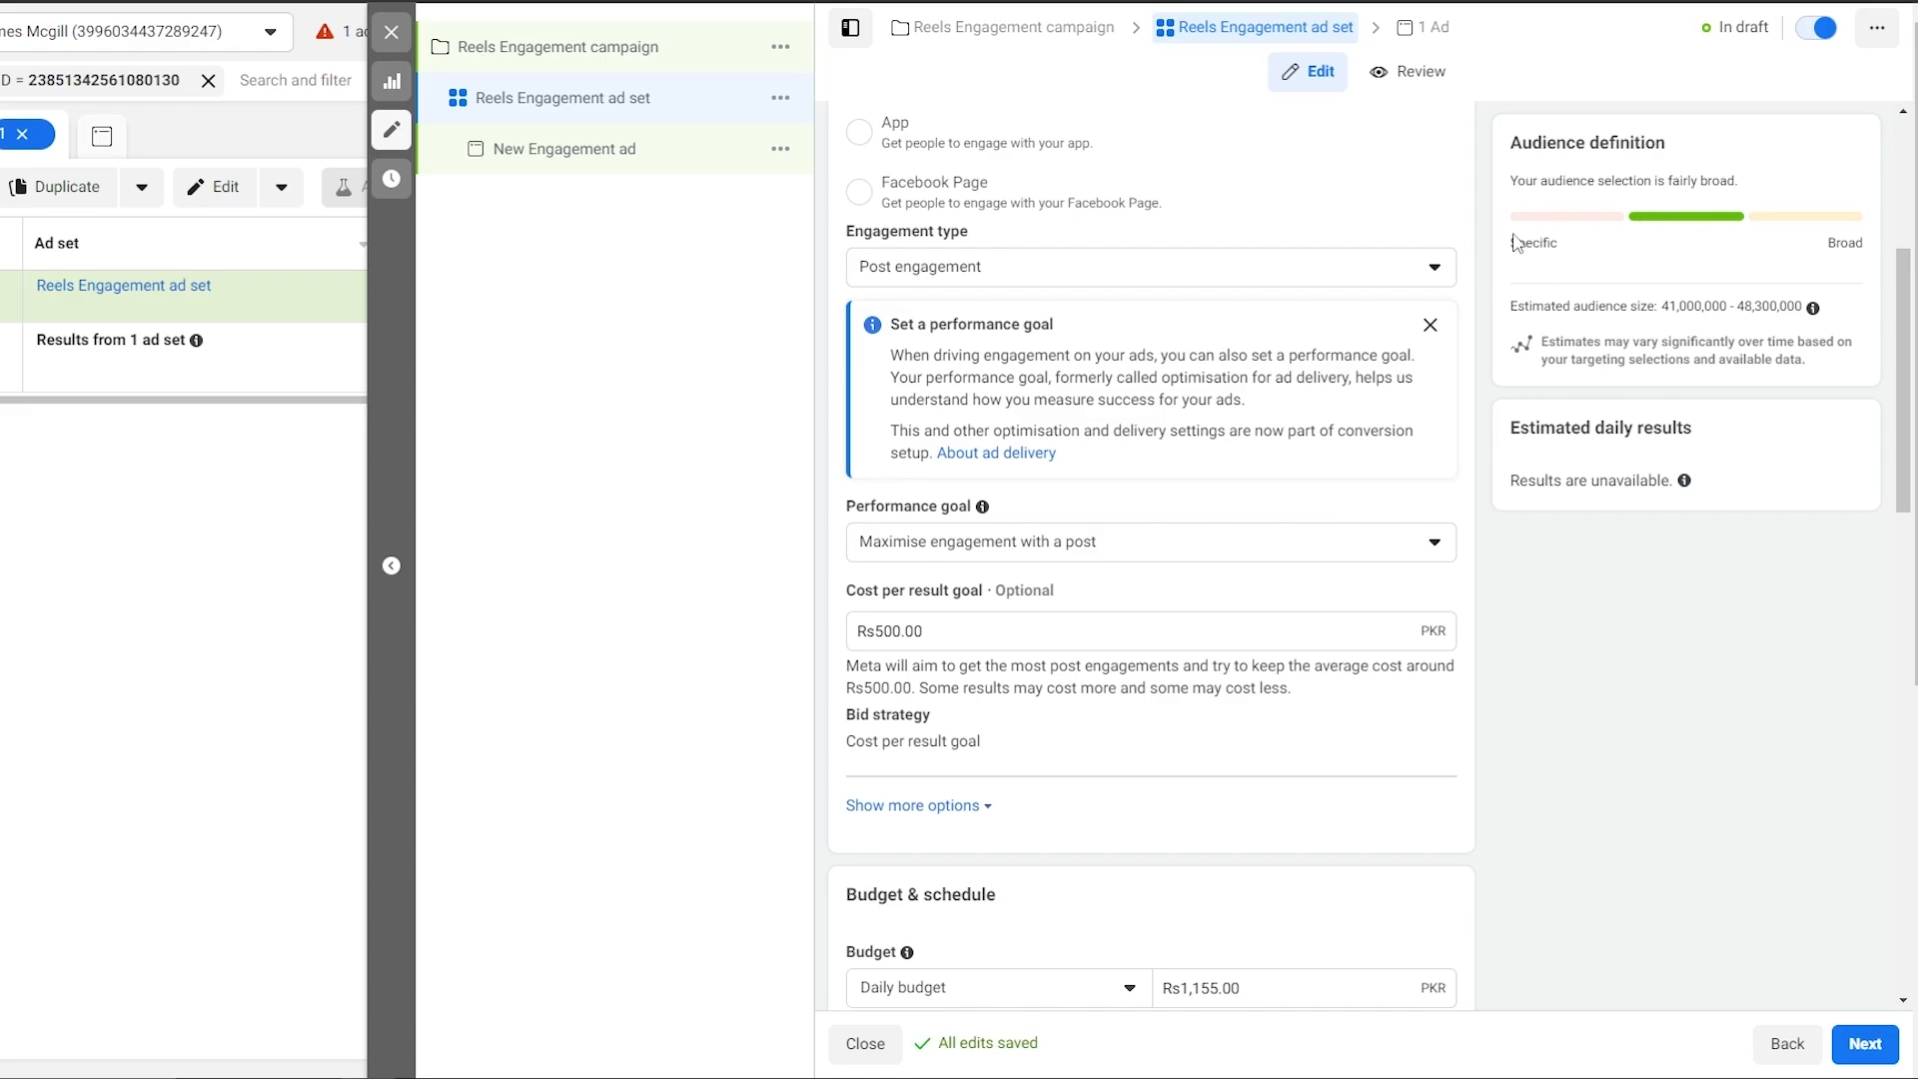
pyautogui.scroll(-1, 1267, 649)
pyautogui.scroll(-1, 1267, 649)
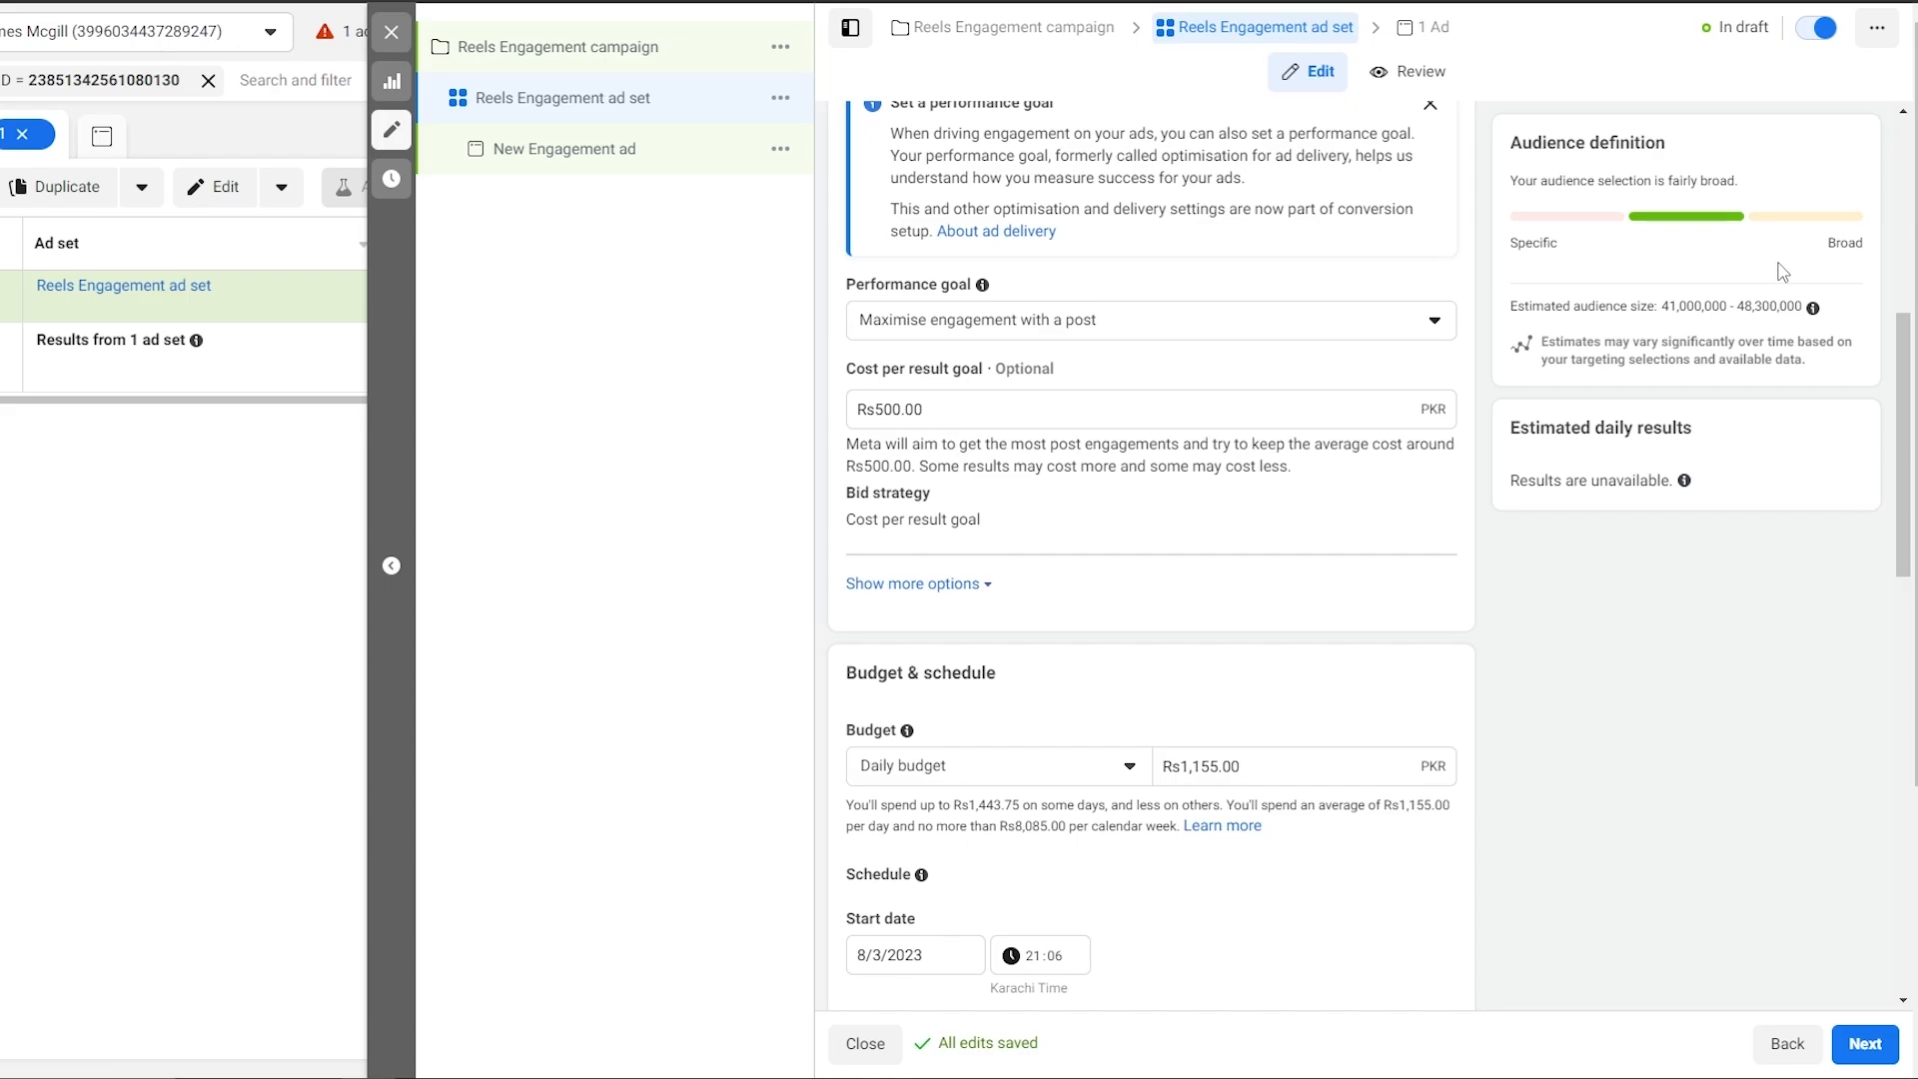
pyautogui.scroll(-3, 964, 565)
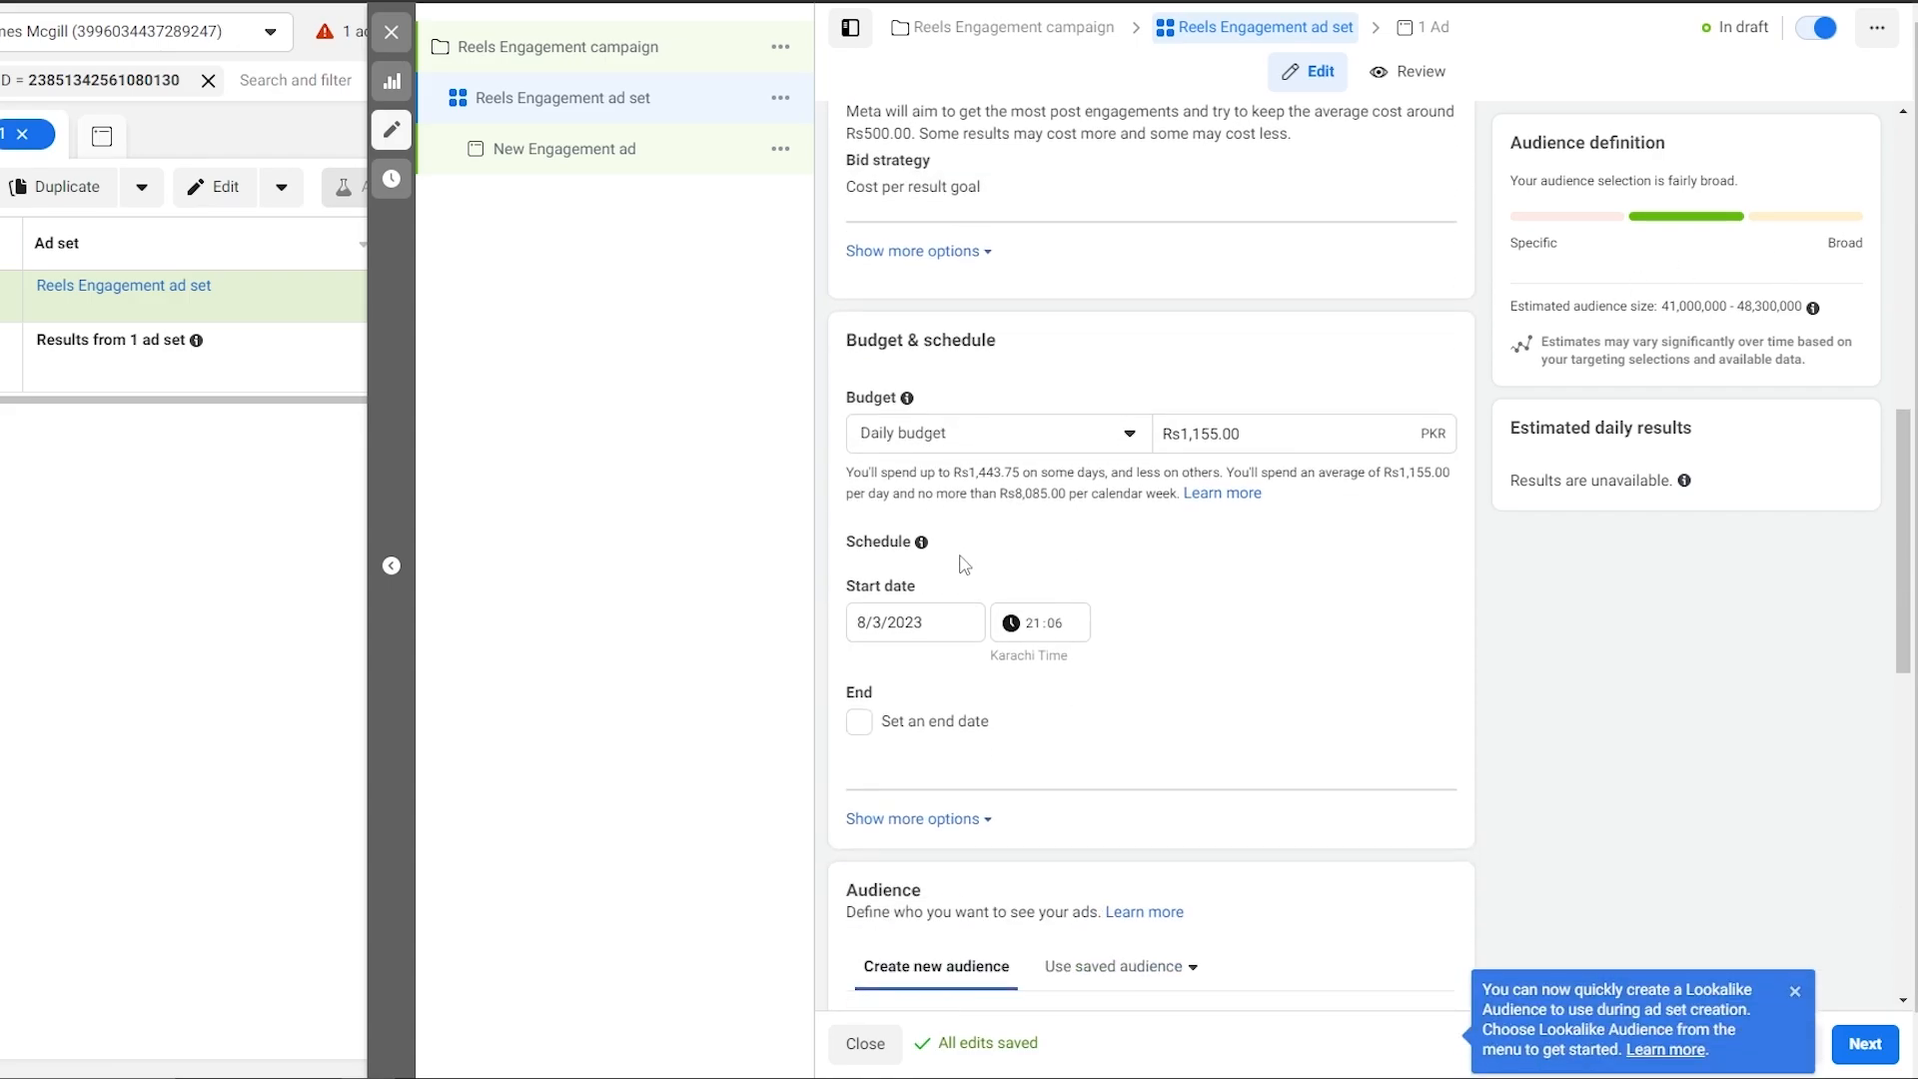
pyautogui.scroll(-1, 945, 574)
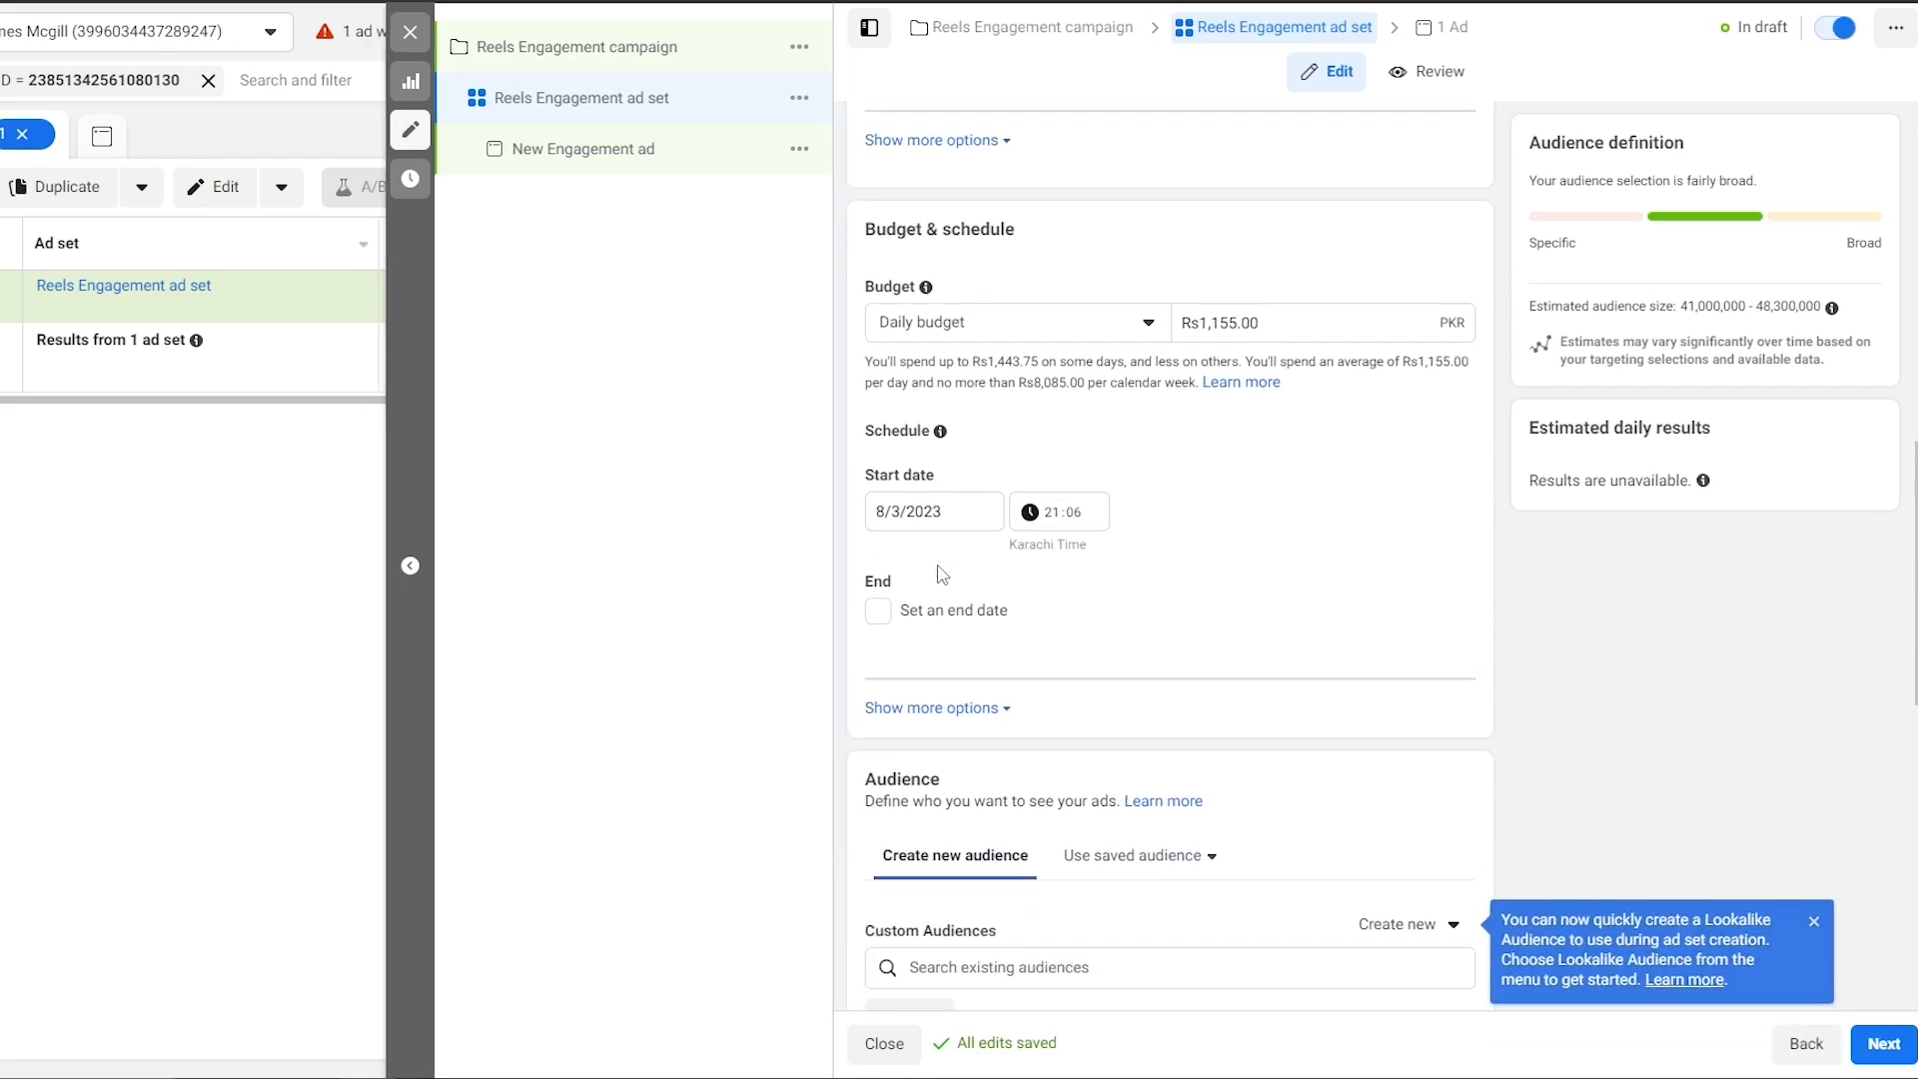
pyautogui.click(1159, 333)
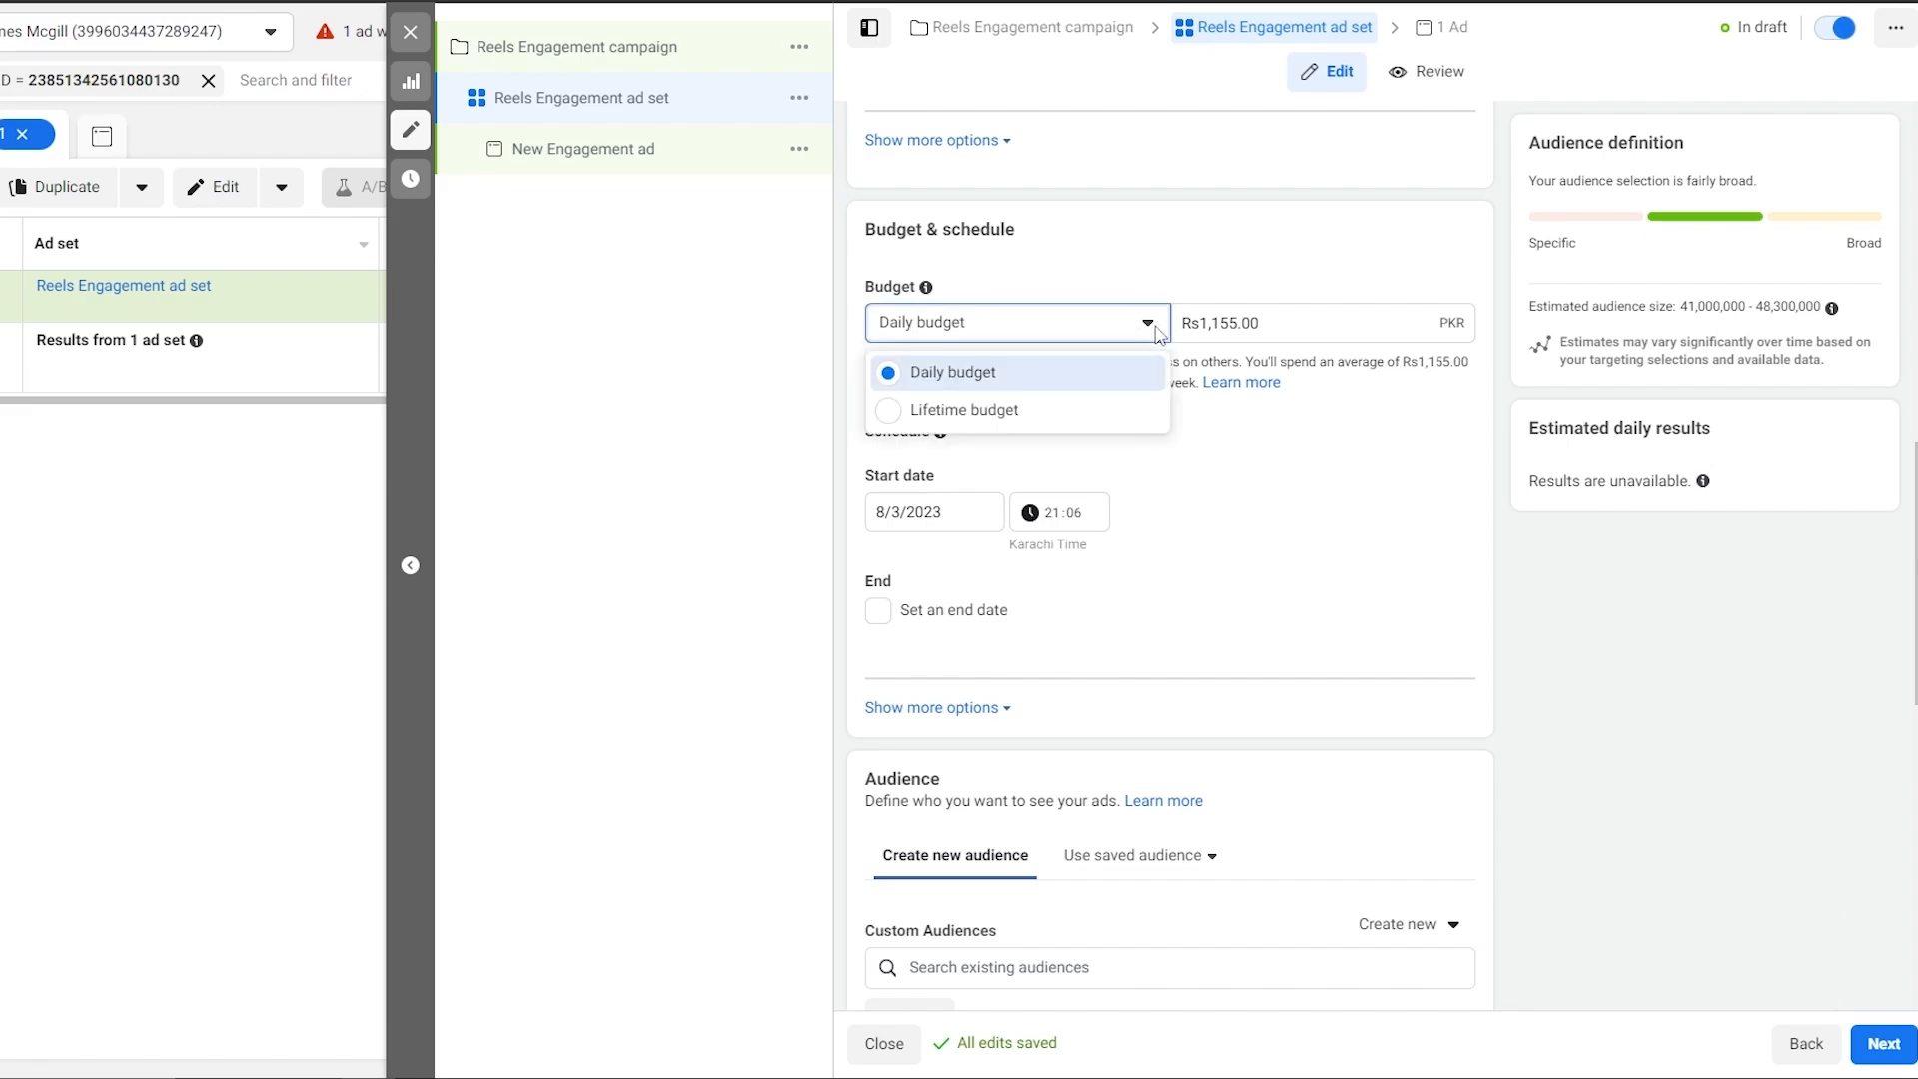
pyautogui.click(1159, 333)
pyautogui.scroll(-1, 955, 615)
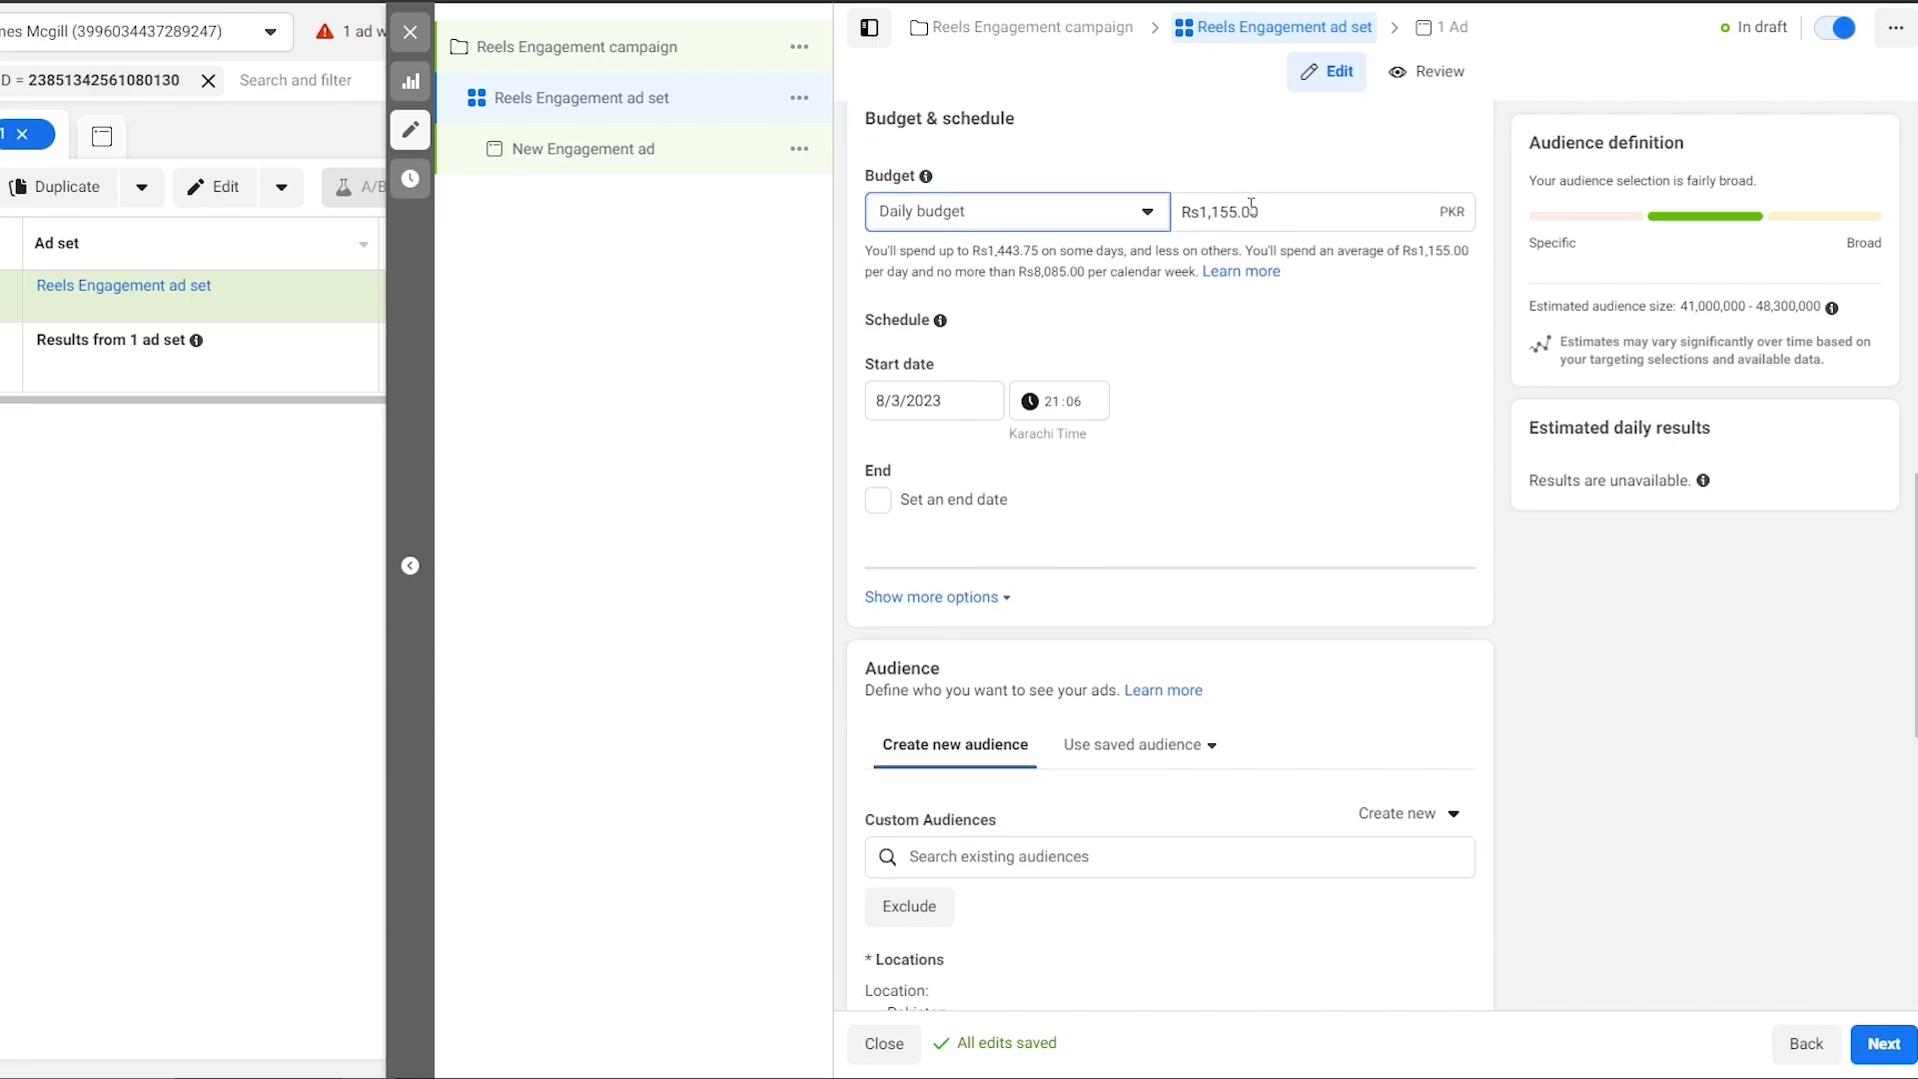
pyautogui.scroll(-1, 859, 465)
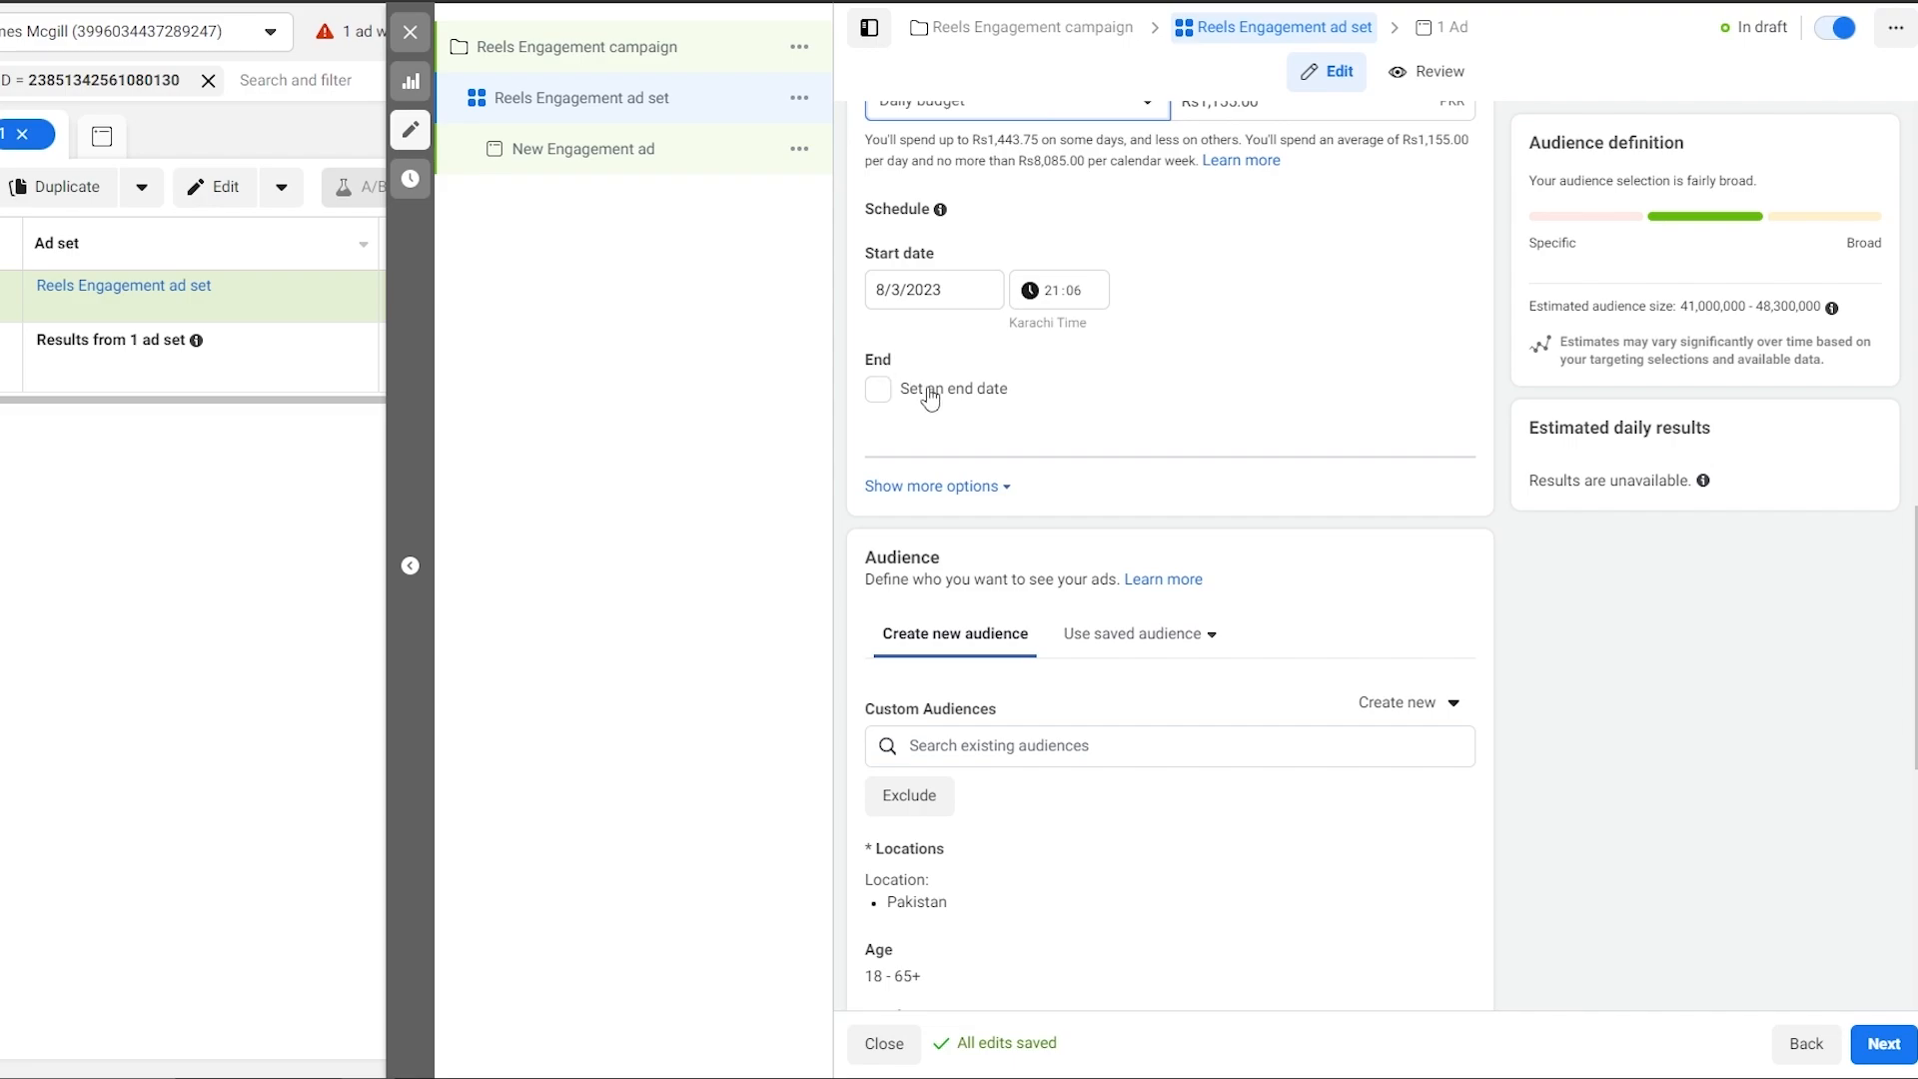
pyautogui.scroll(-1, 974, 460)
pyautogui.scroll(-1, 1010, 579)
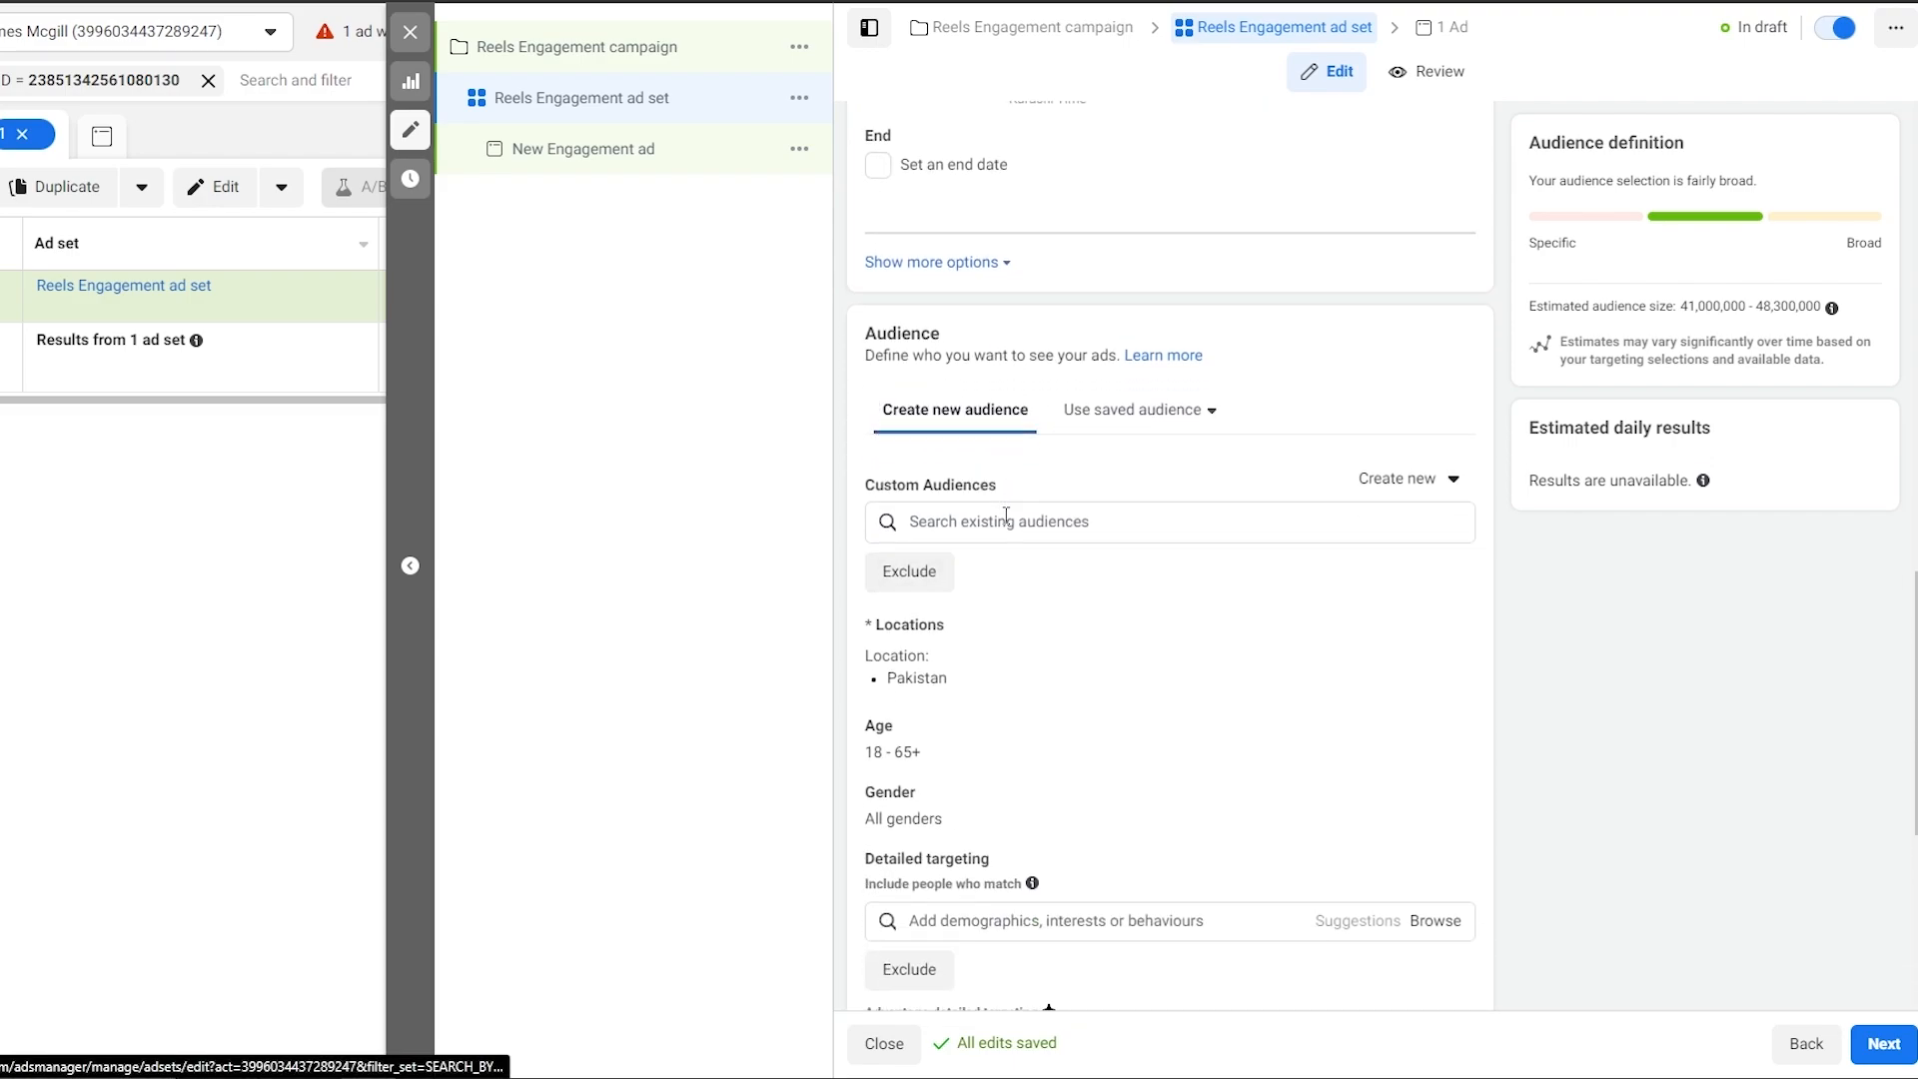
pyautogui.scroll(-3, 999, 380)
pyautogui.scroll(-1, 950, 520)
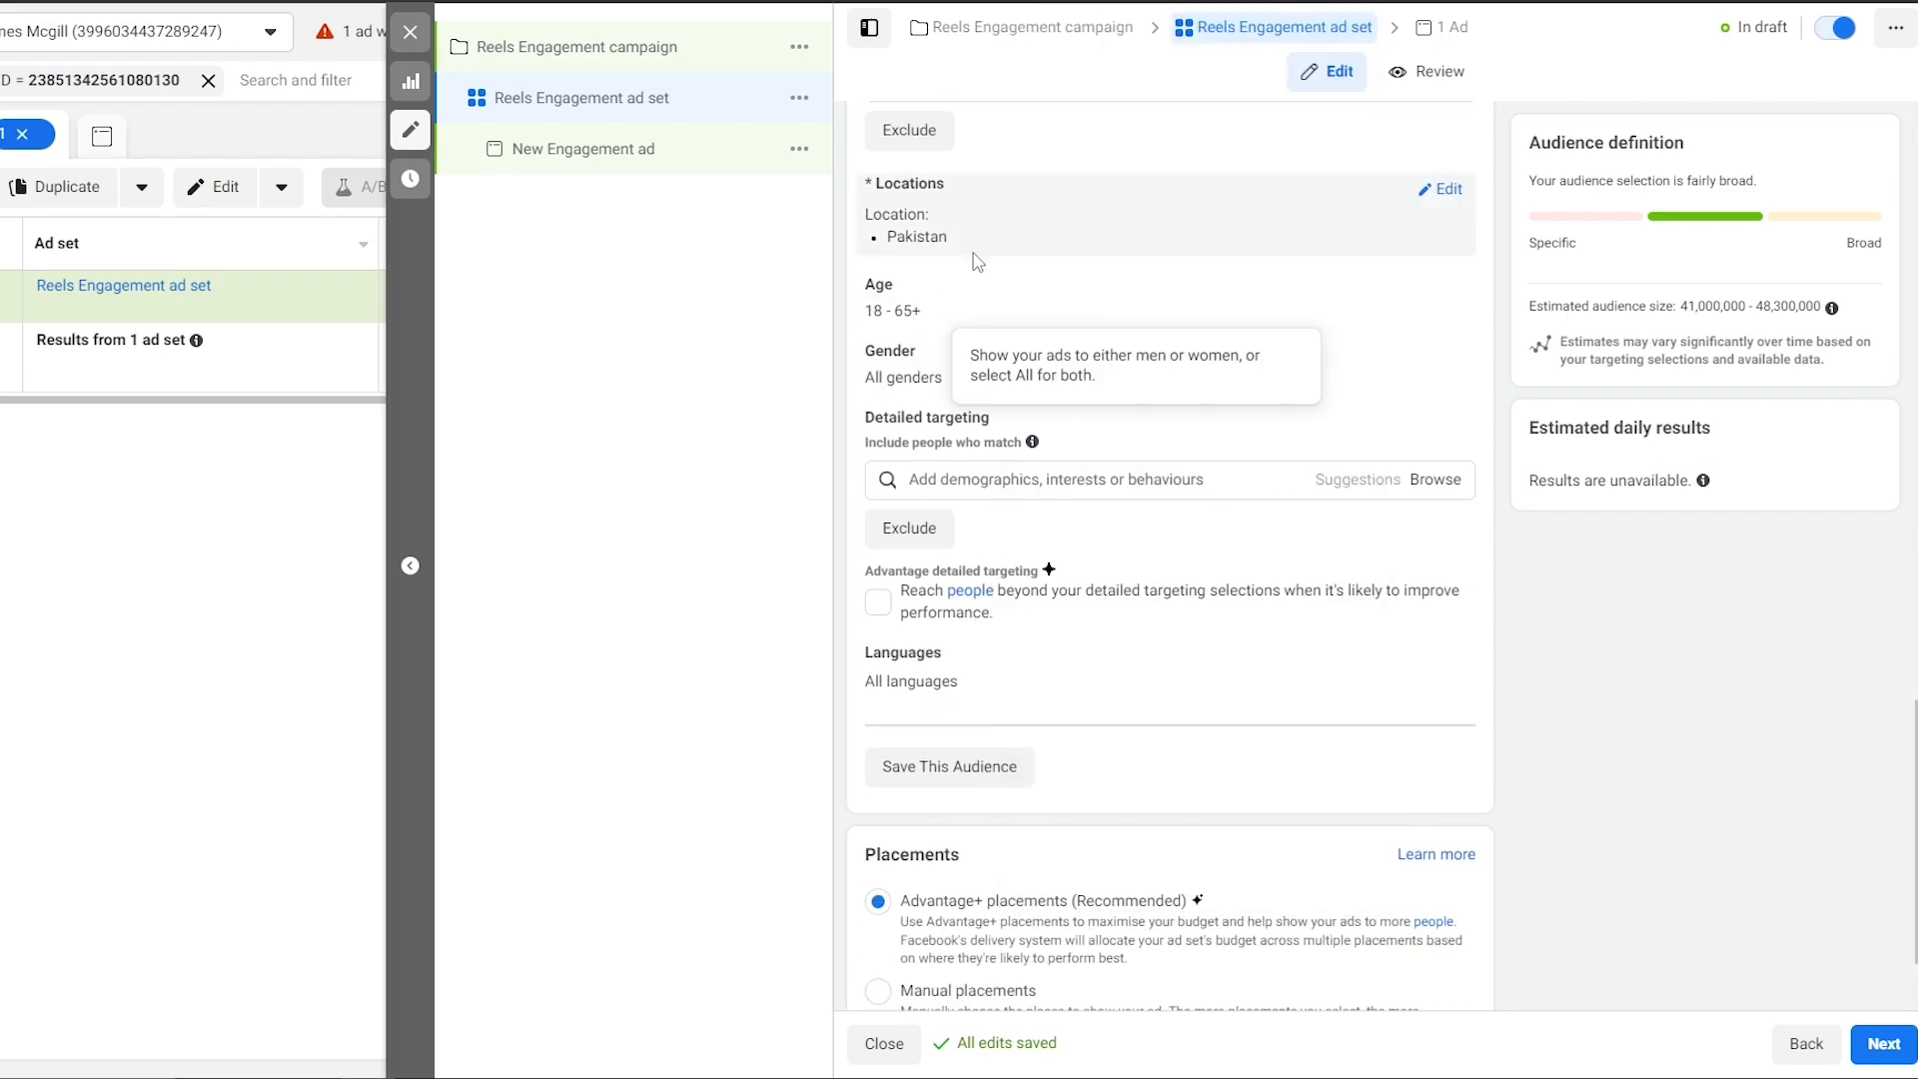
pyautogui.scroll(2, 899, 610)
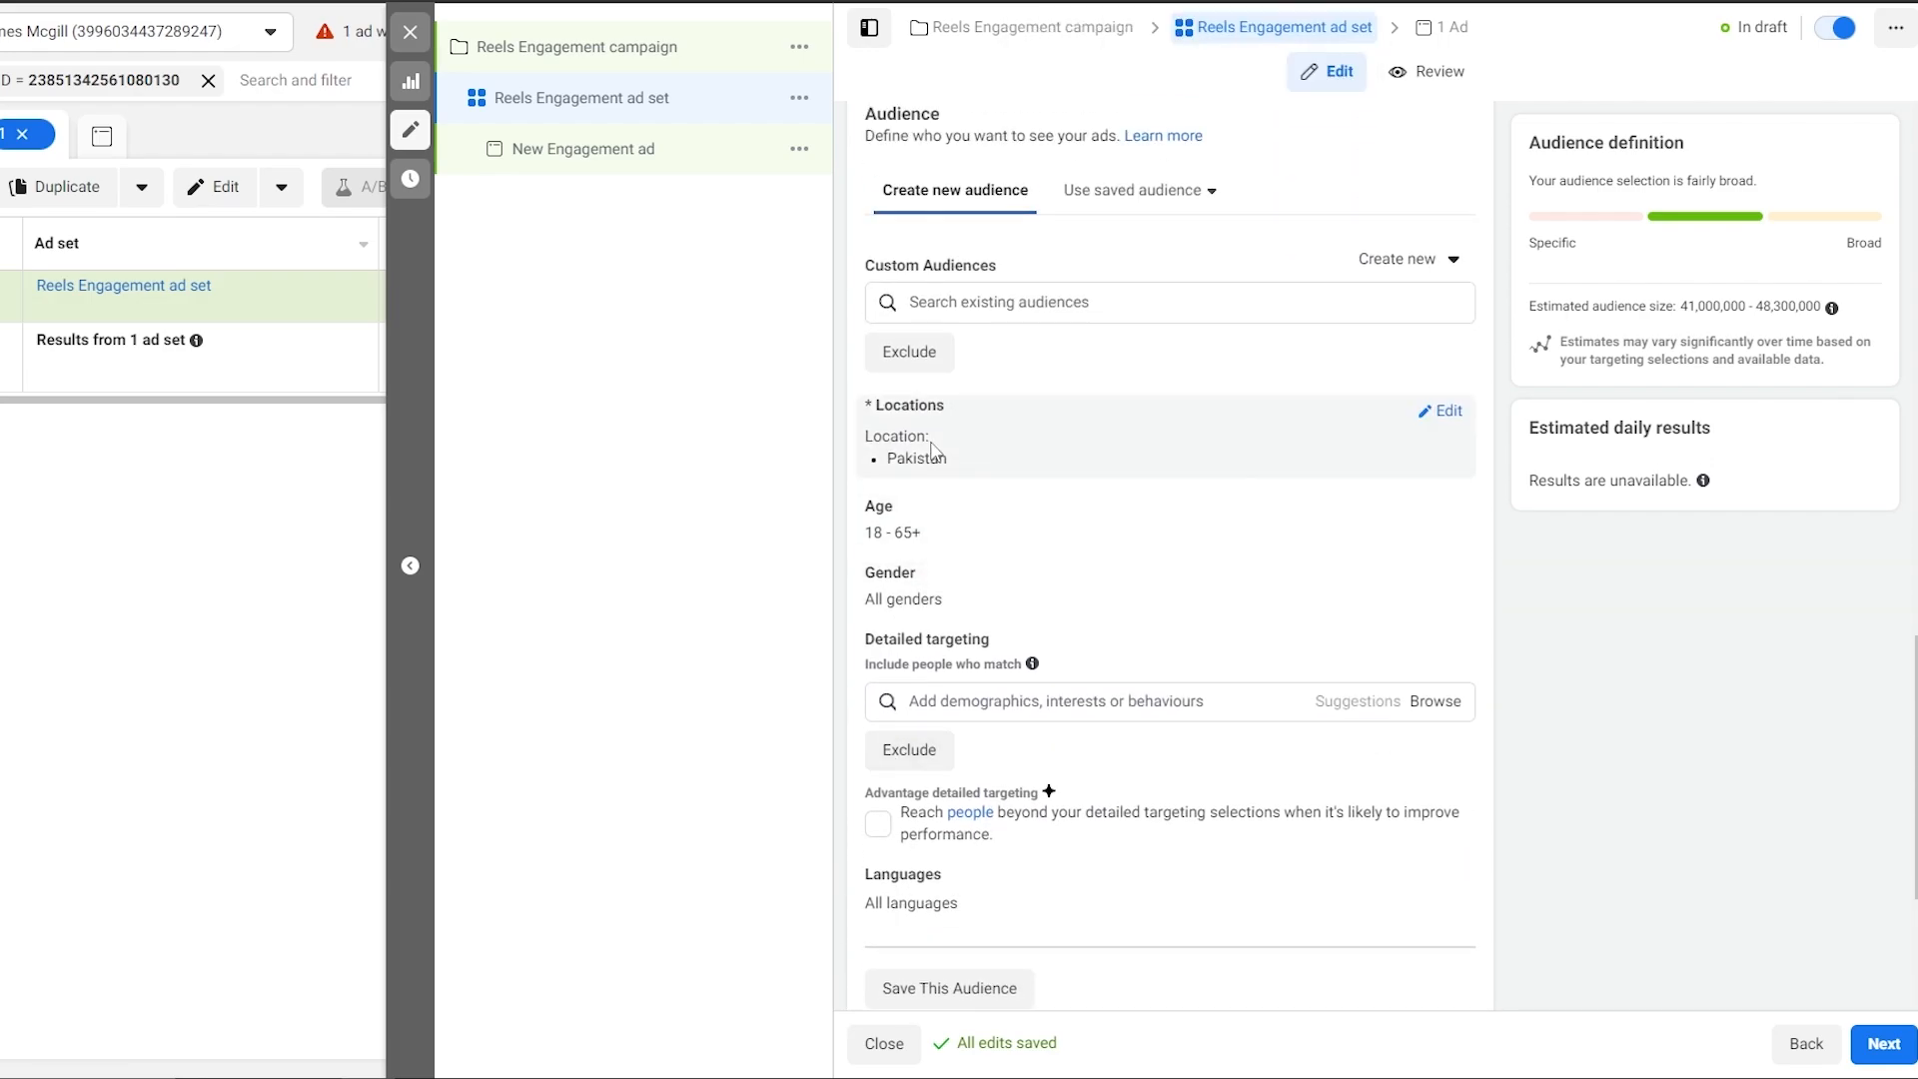
# Confirm the ad set's location targeting is the United Kingdom.
pyautogui.click(925, 493)
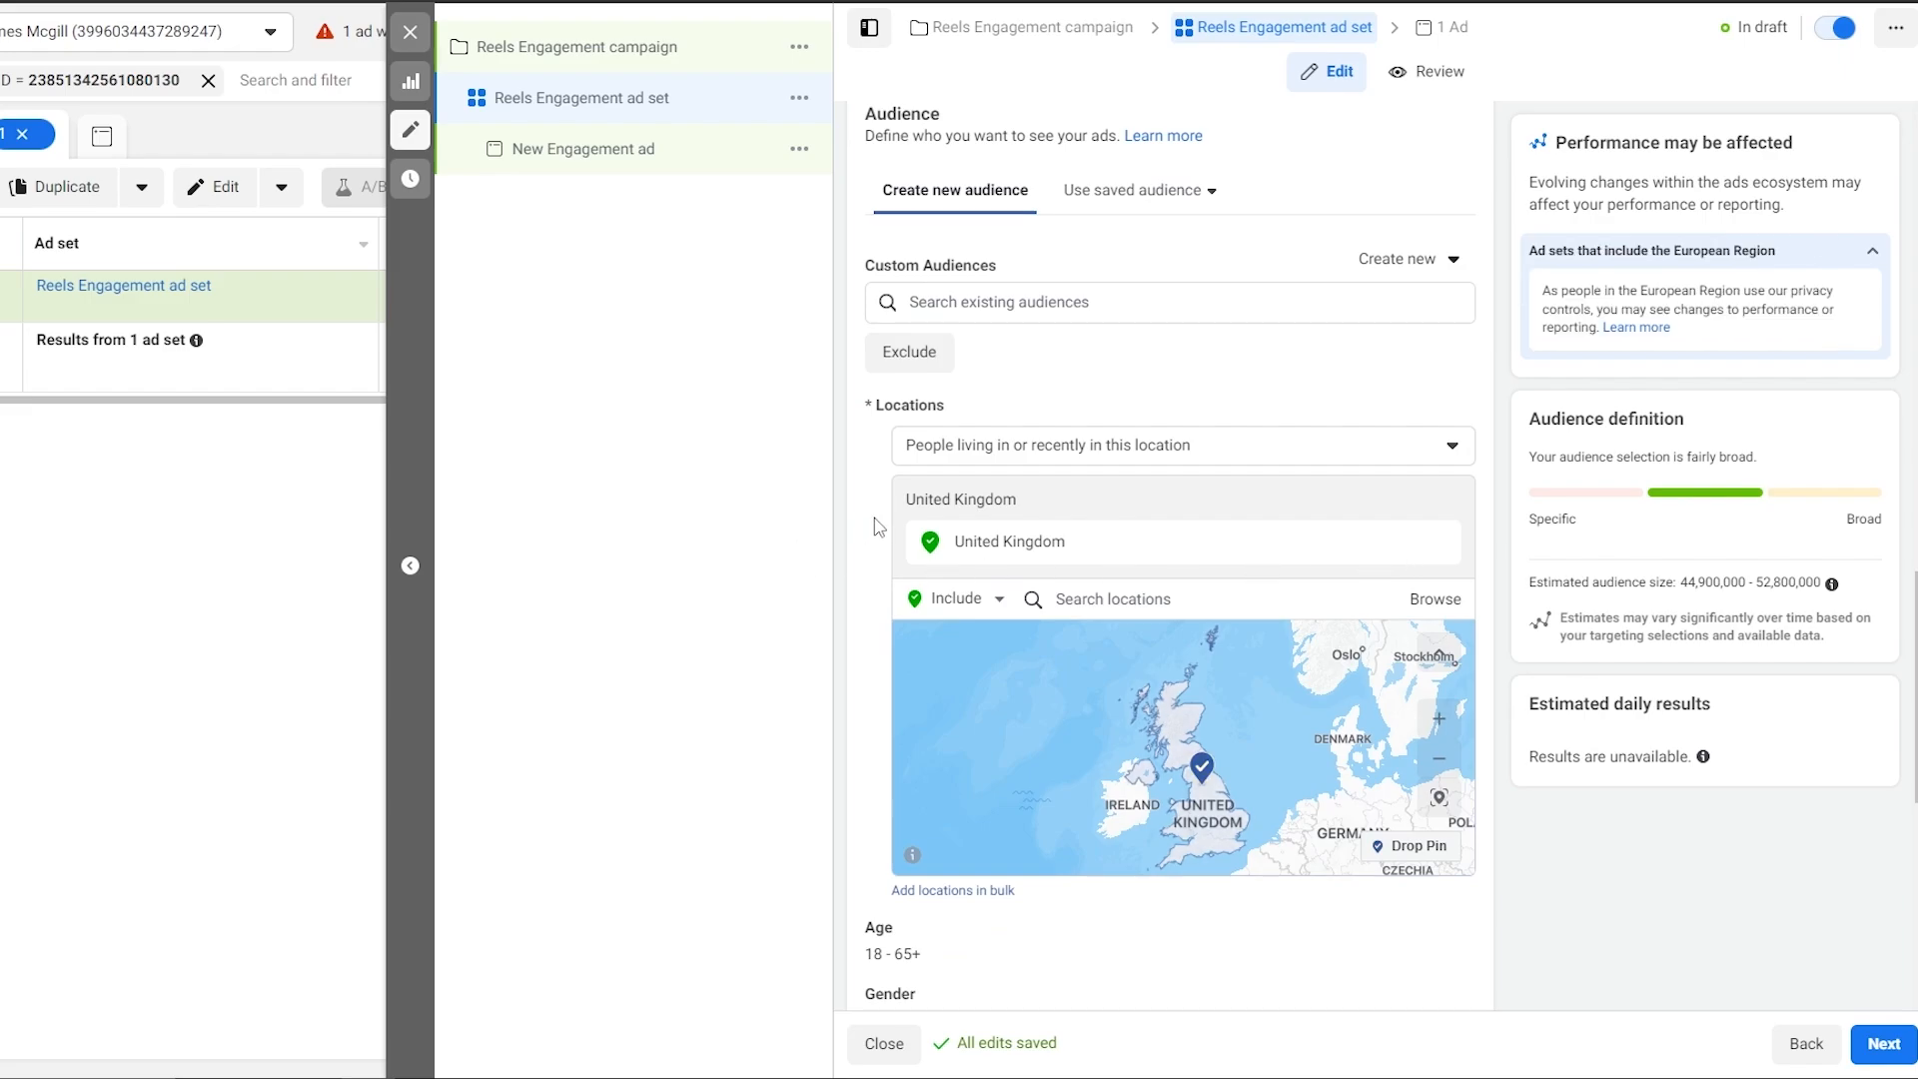
pyautogui.scroll(-1, 1089, 571)
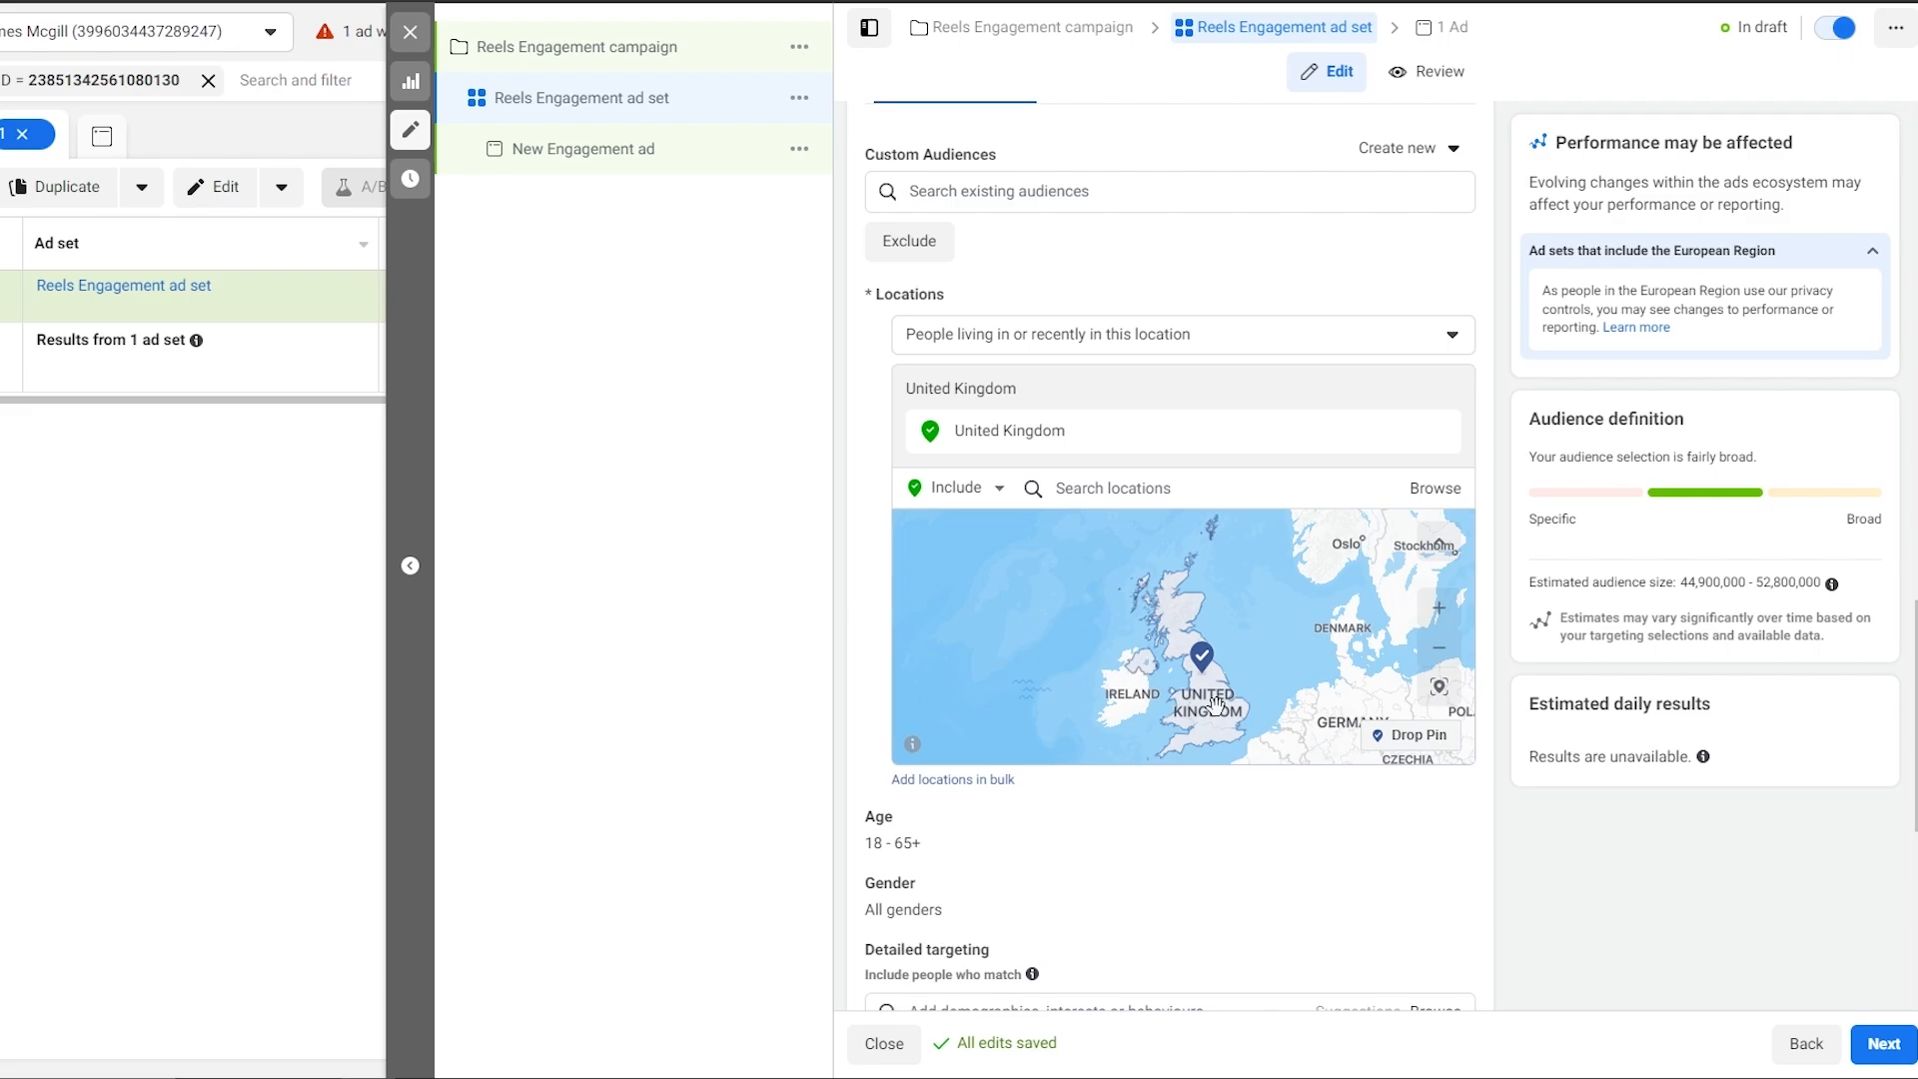
pyautogui.scroll(-1, 920, 789)
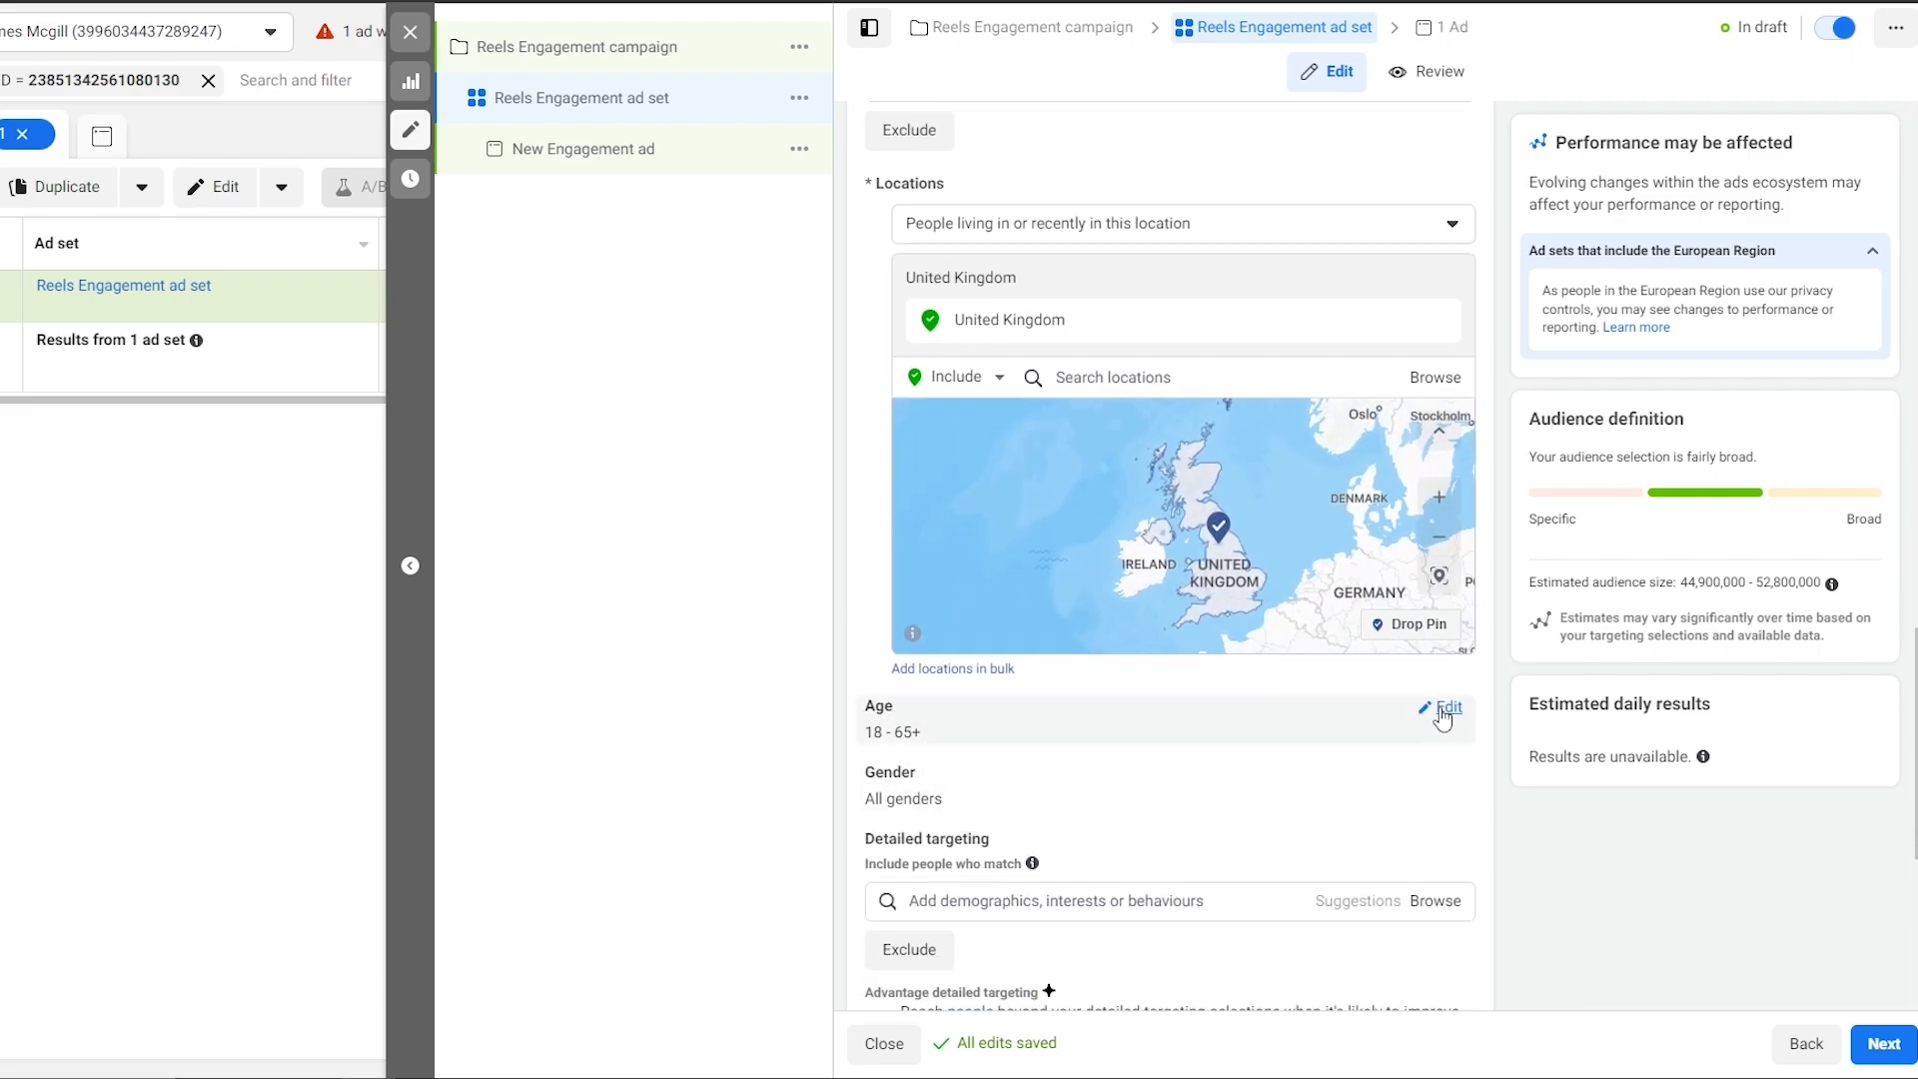
# Set the audience's maximum age to 35, giving an 18–35 age range.
pyautogui.click(1445, 709)
pyautogui.click(1044, 749)
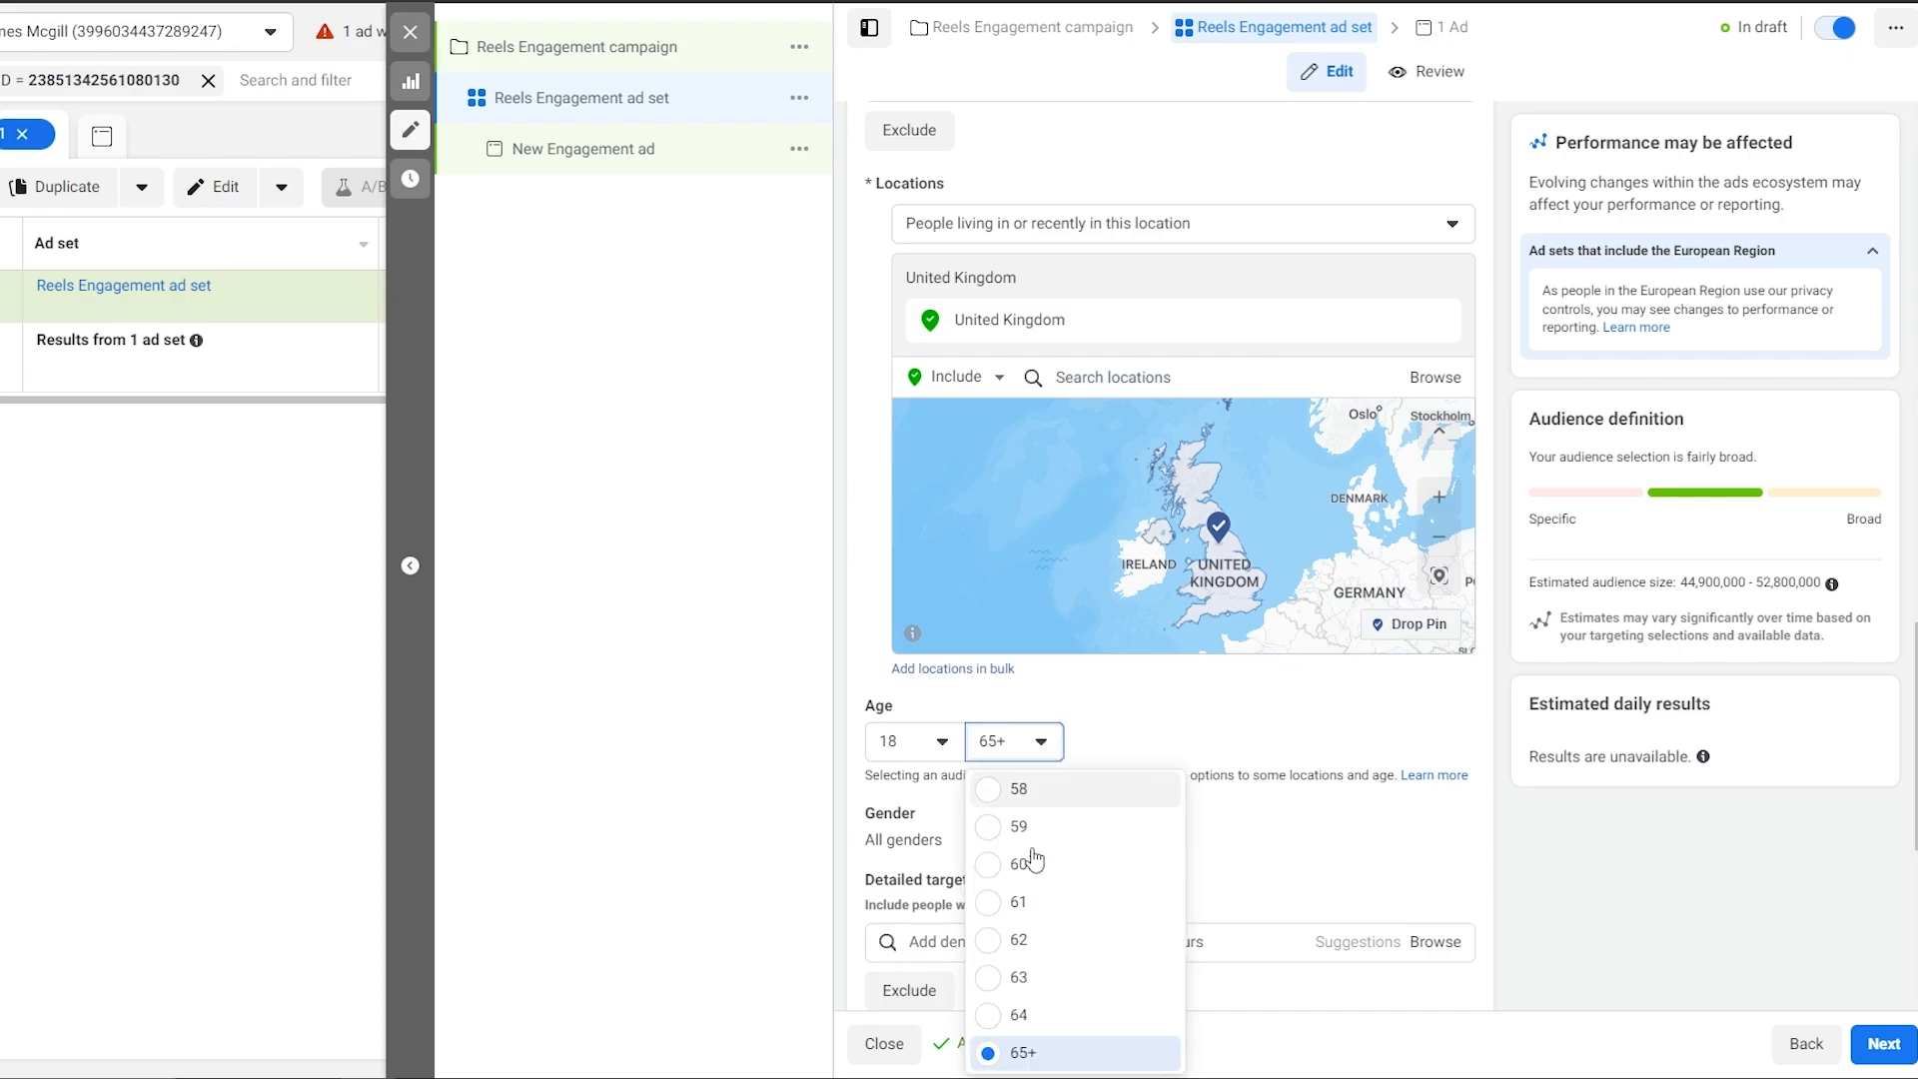
pyautogui.scroll(10, 1034, 861)
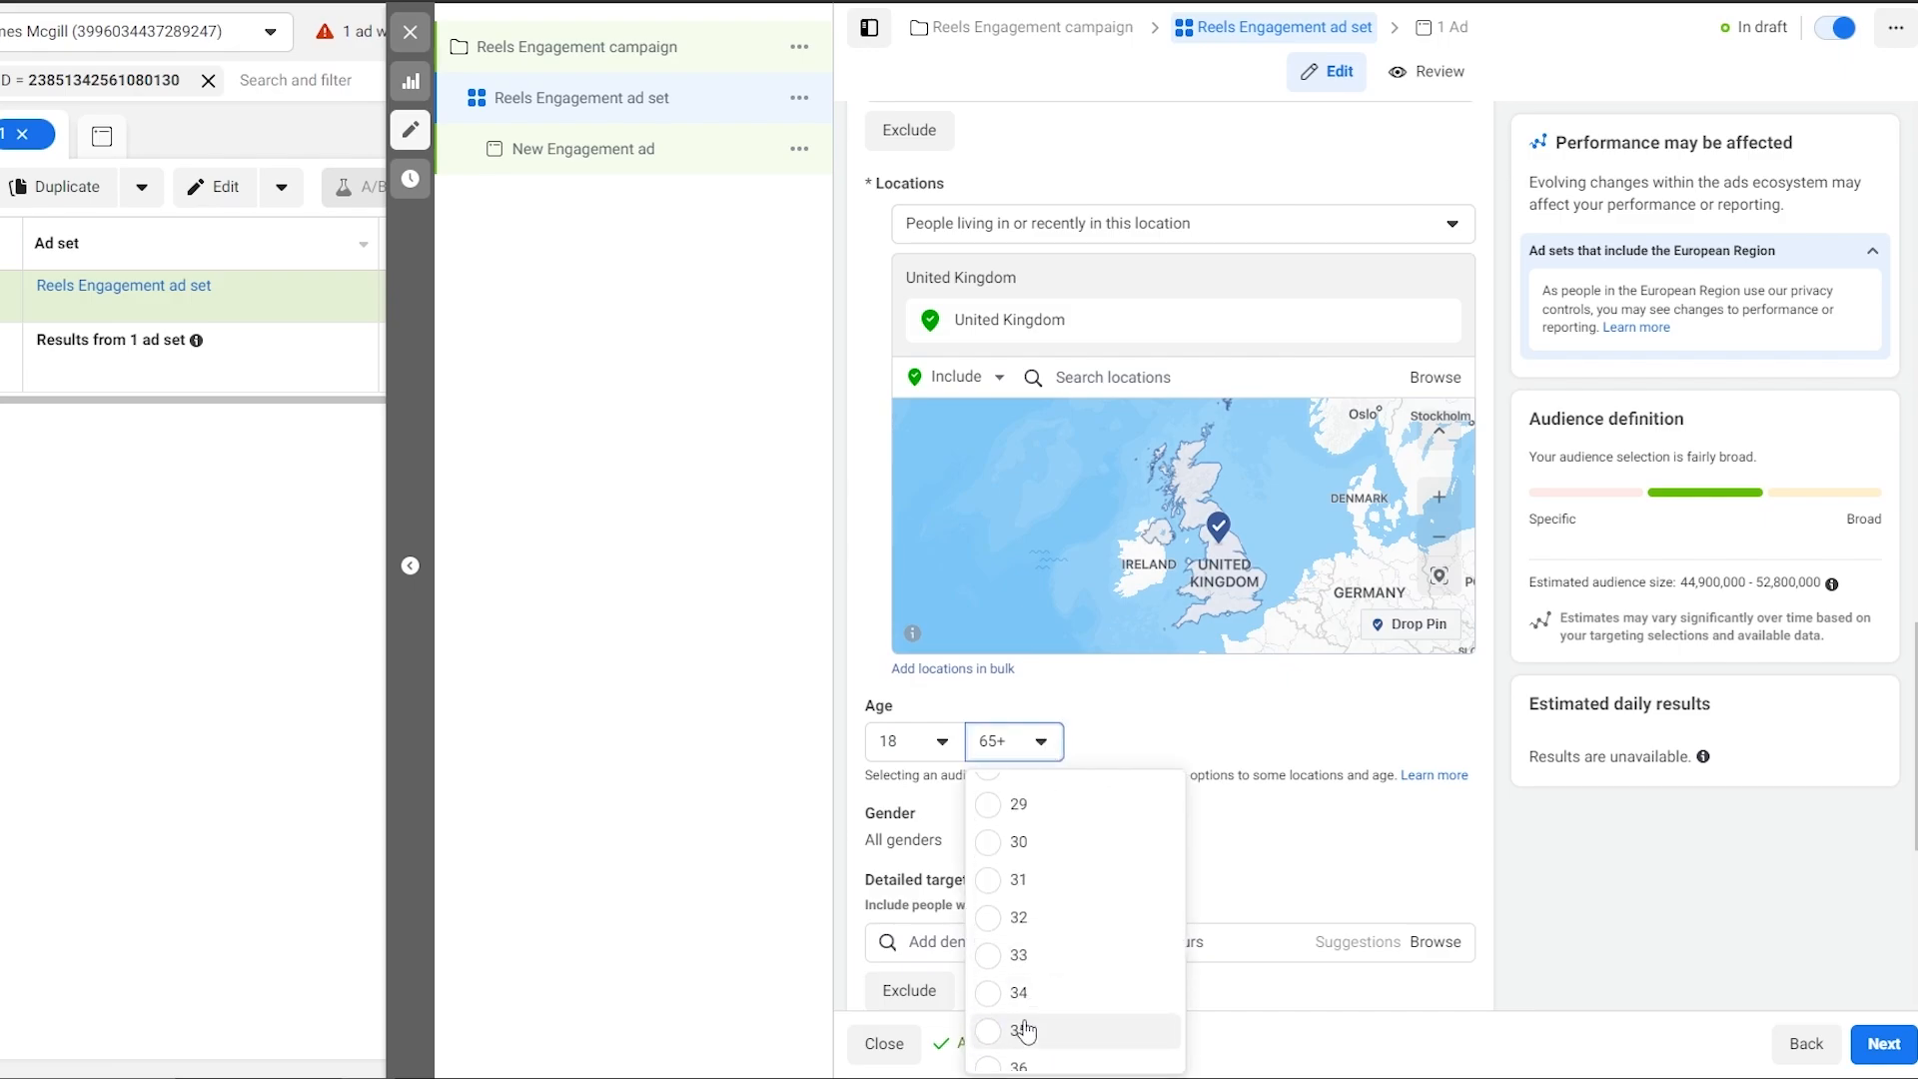
pyautogui.click(1021, 1030)
pyautogui.scroll(-2, 992, 615)
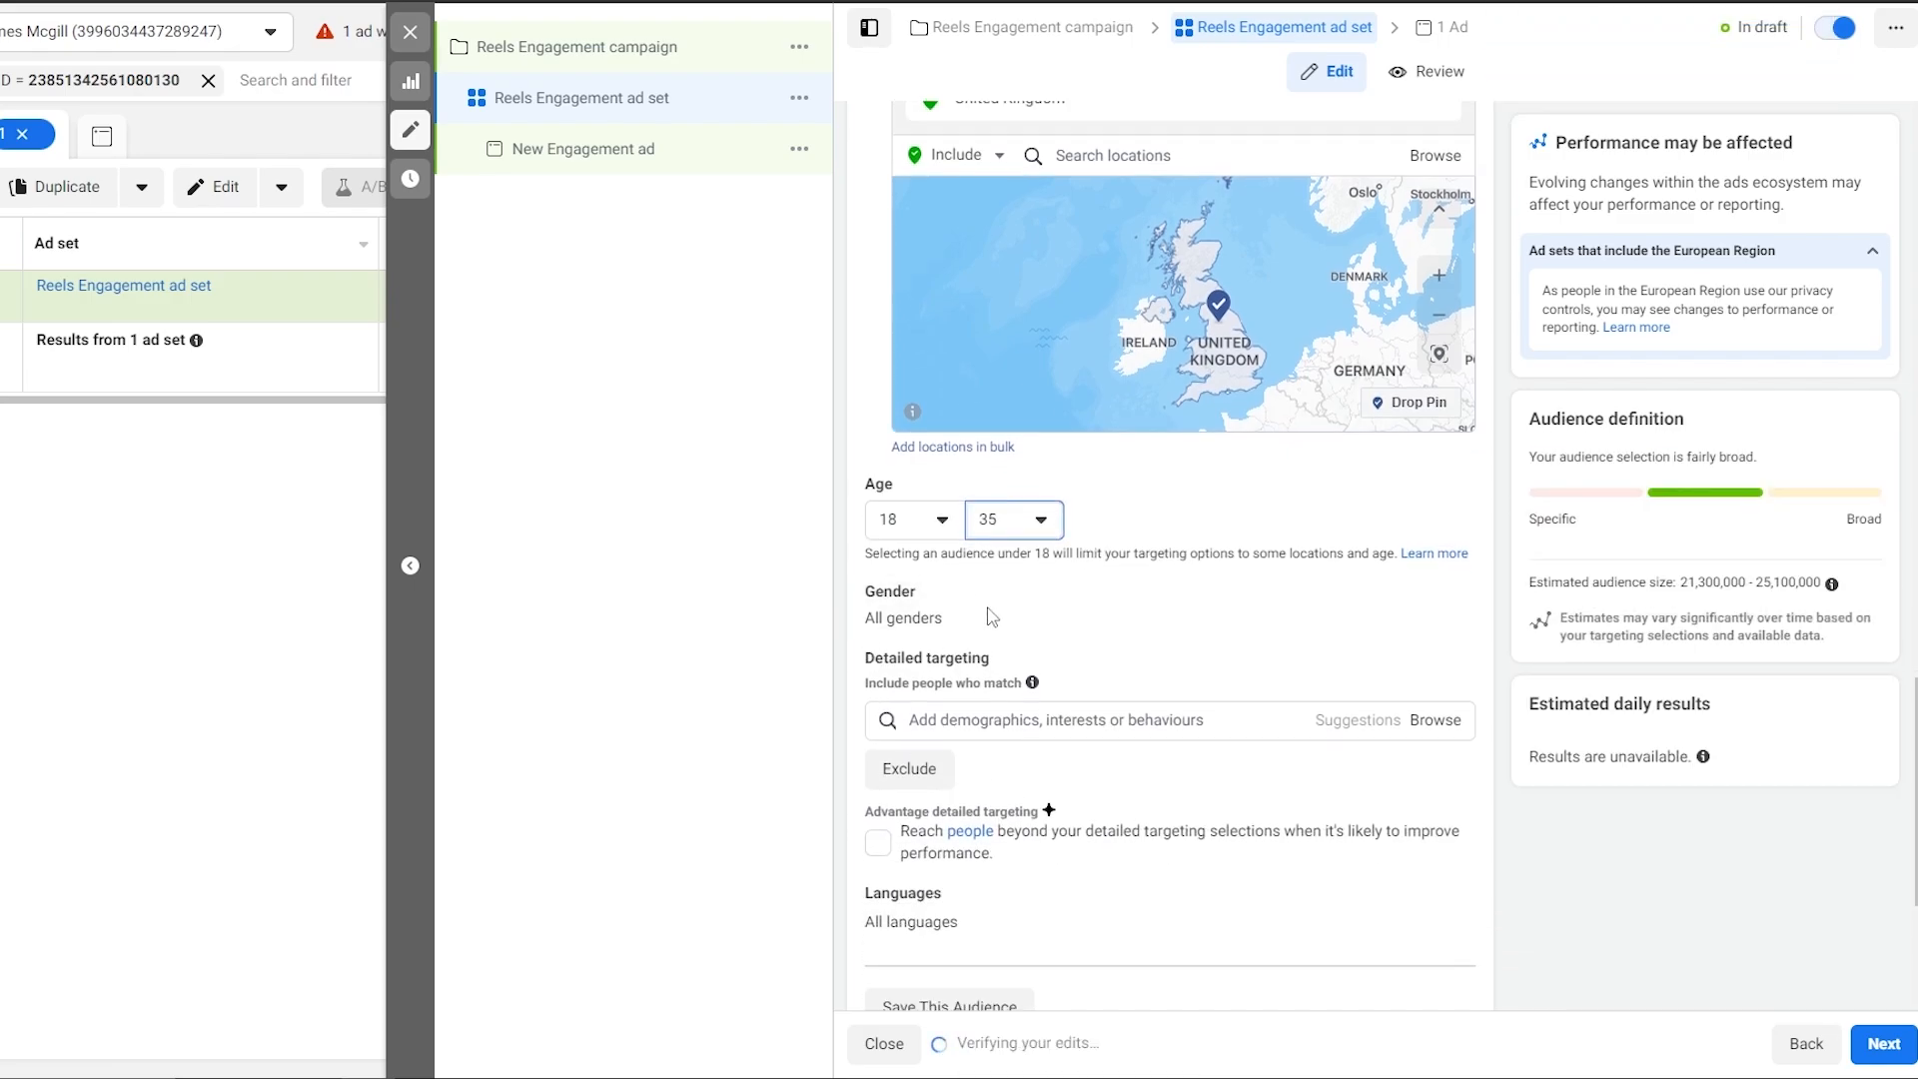
pyautogui.moveTo(1057, 717)
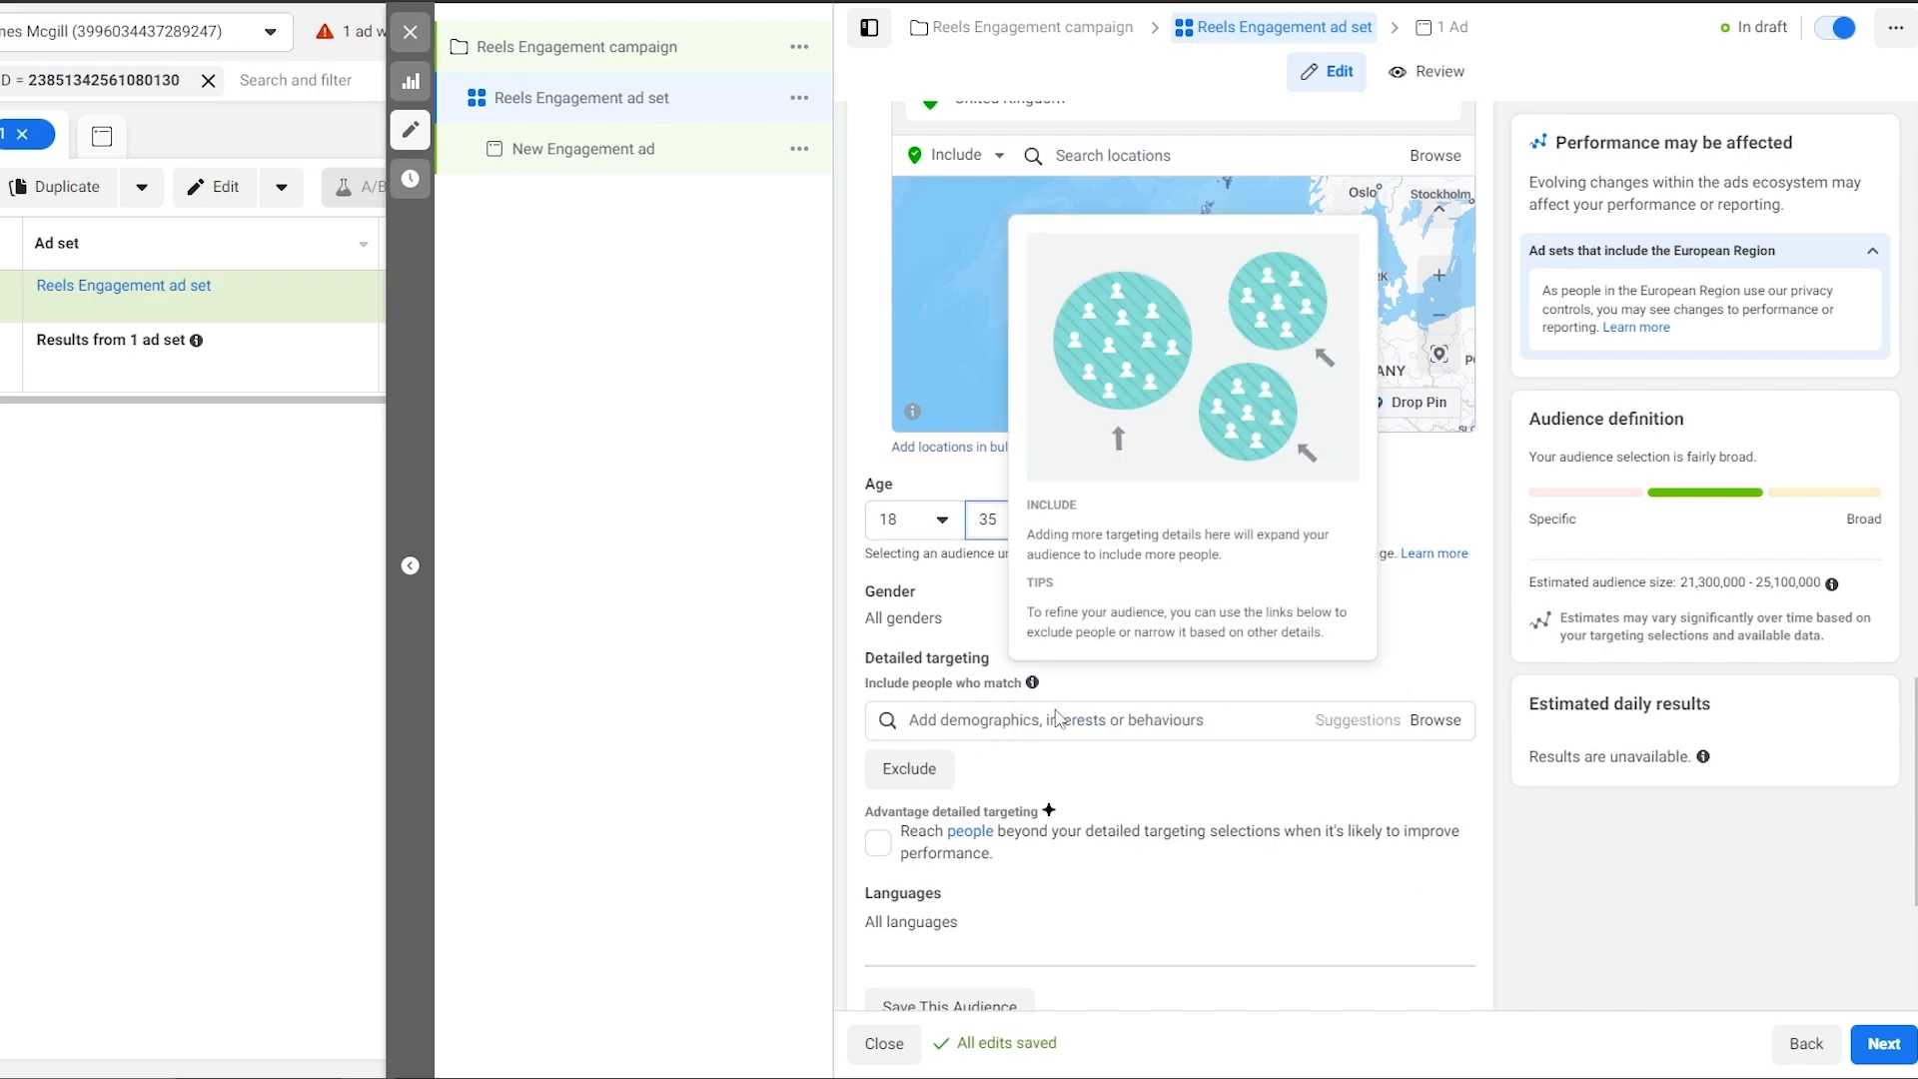
pyautogui.scroll(-1, 1057, 717)
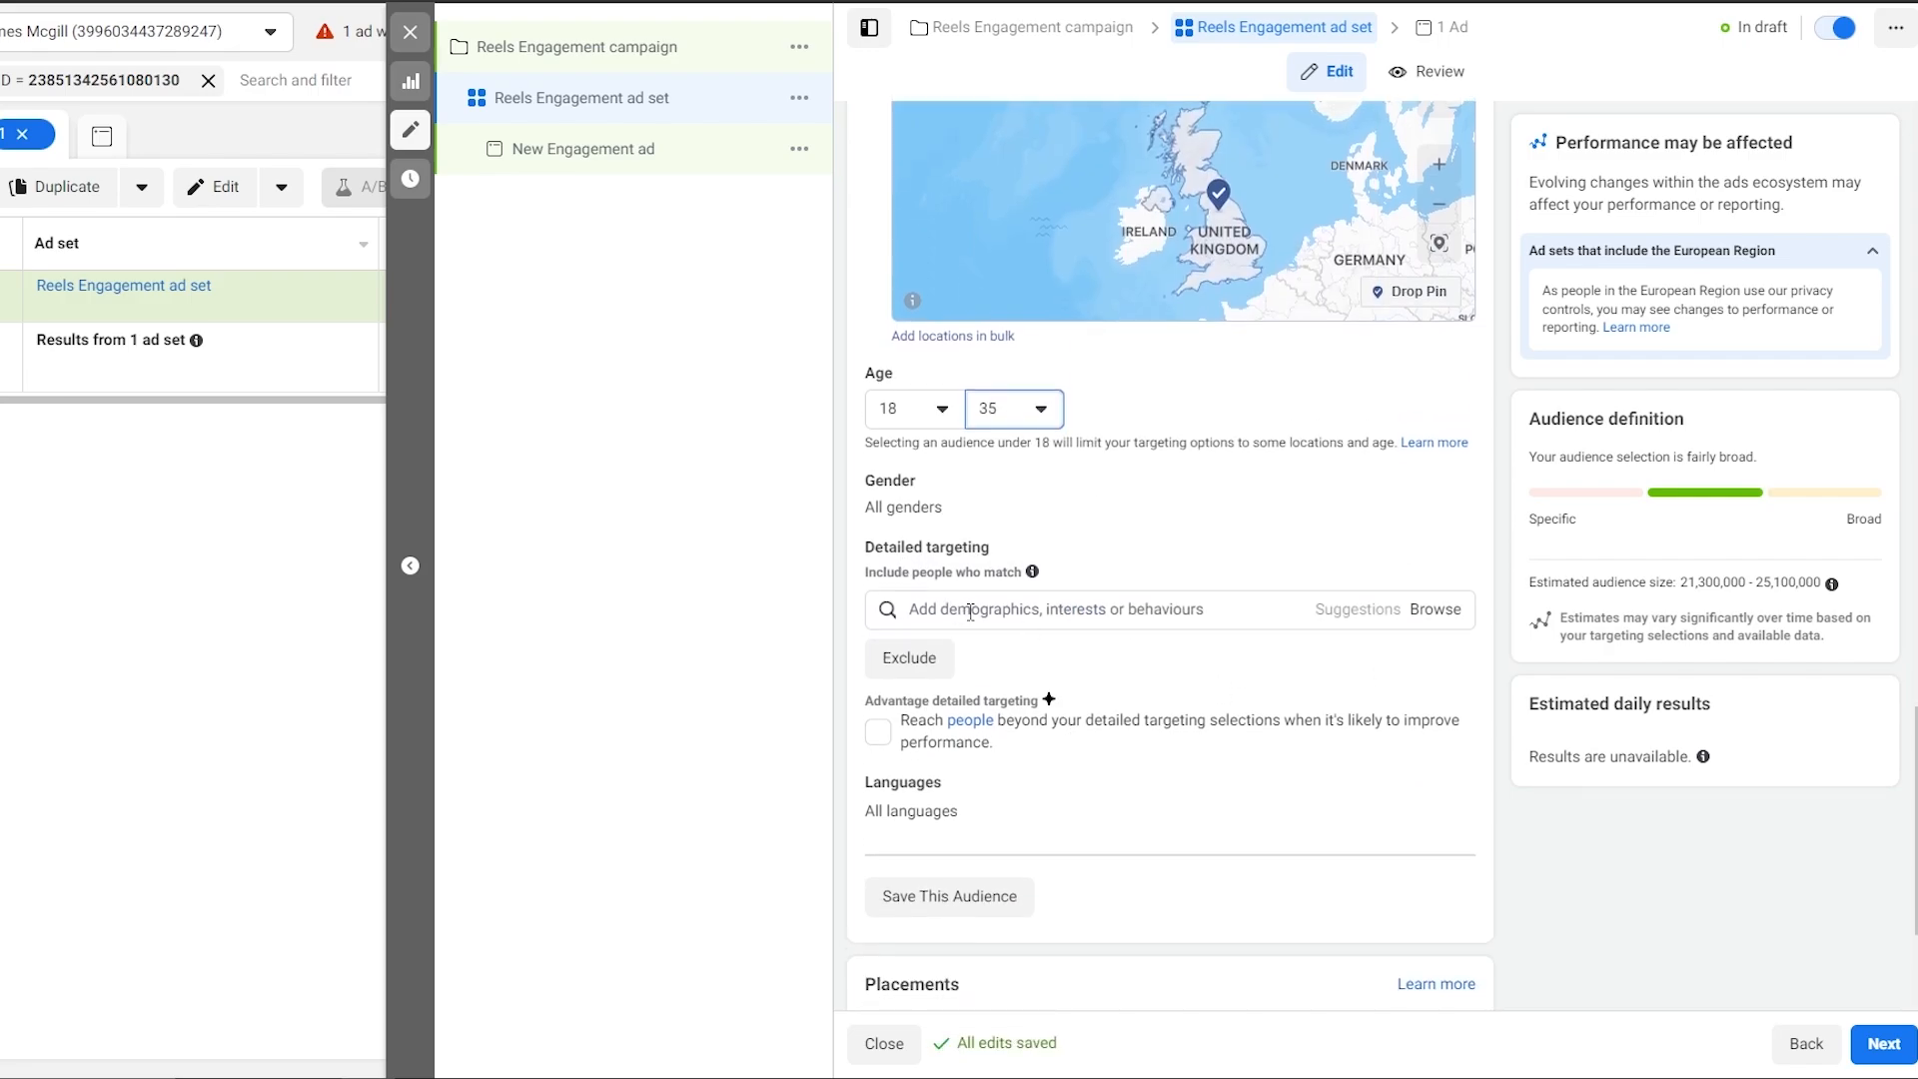
pyautogui.scroll(-2, 1002, 614)
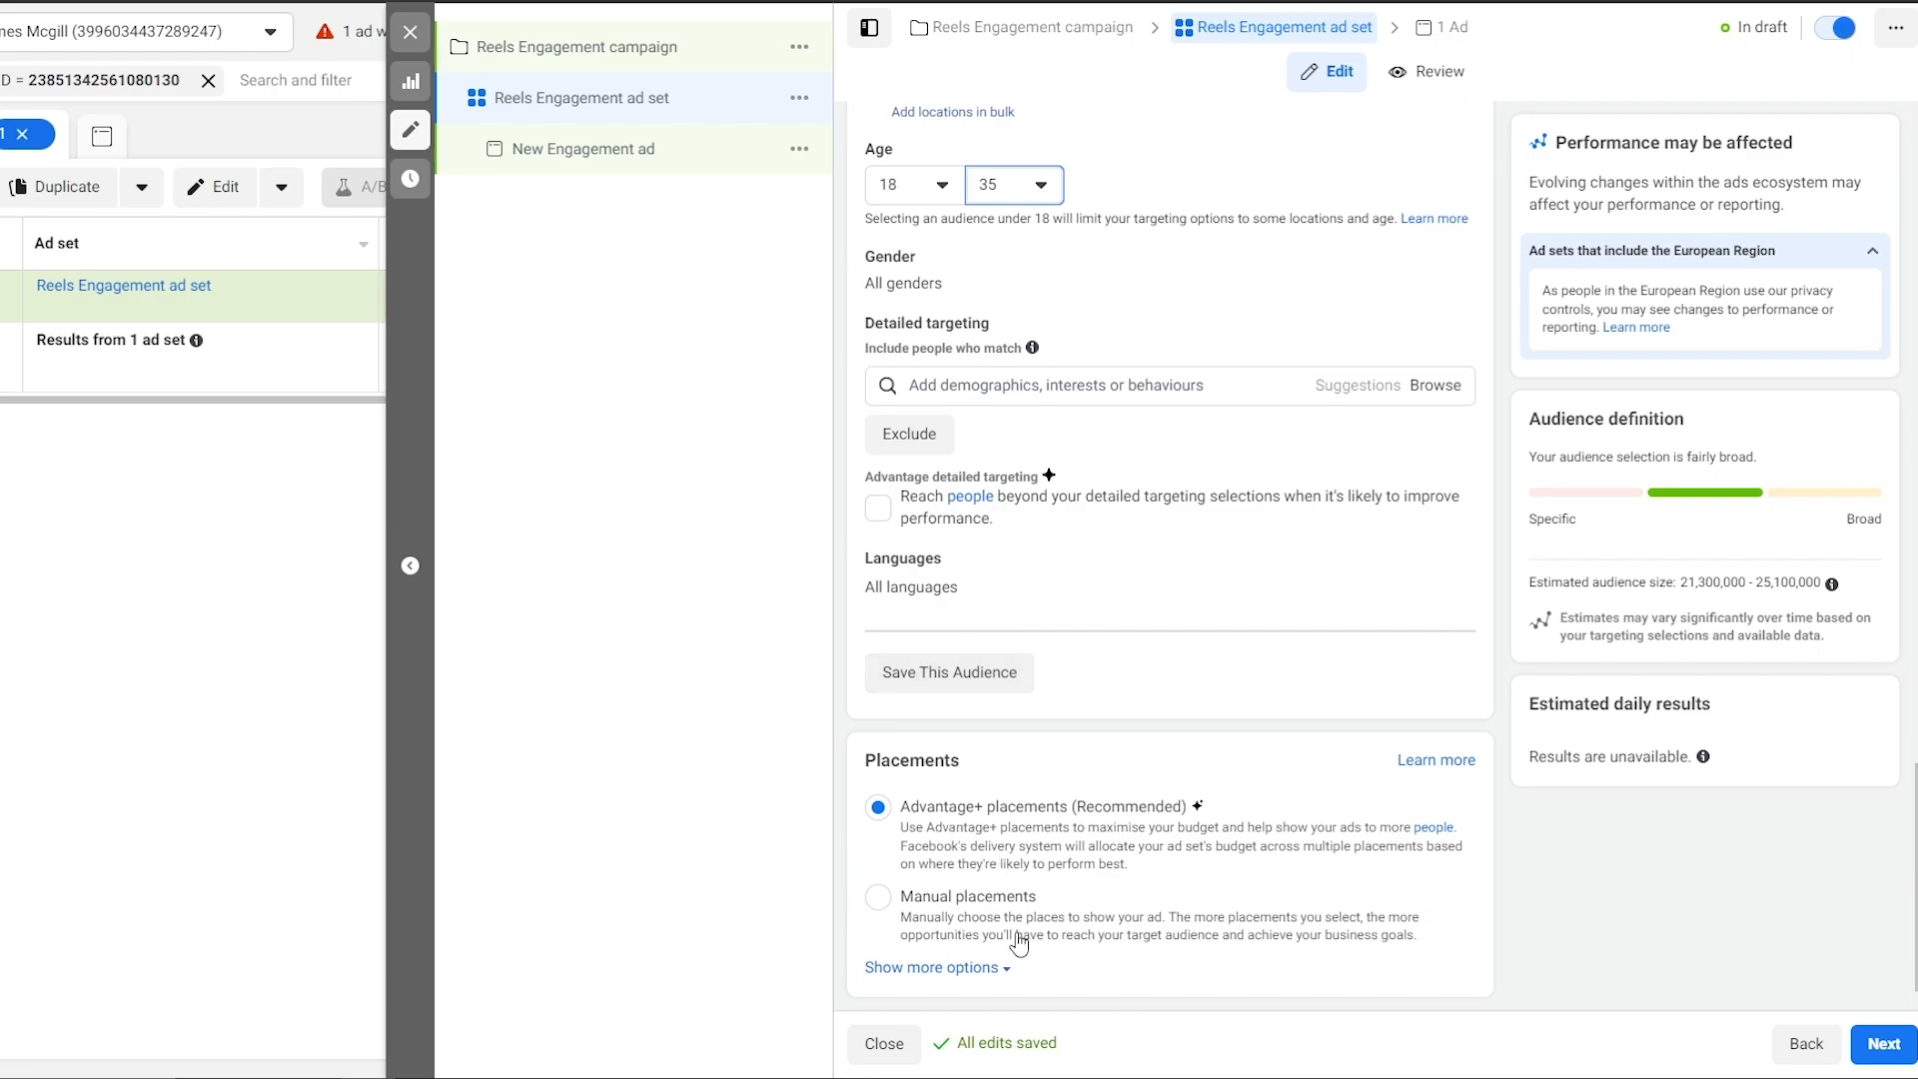
# Move on to the ad and switch its Facebook Page to another Personal page.
pyautogui.click(1884, 1045)
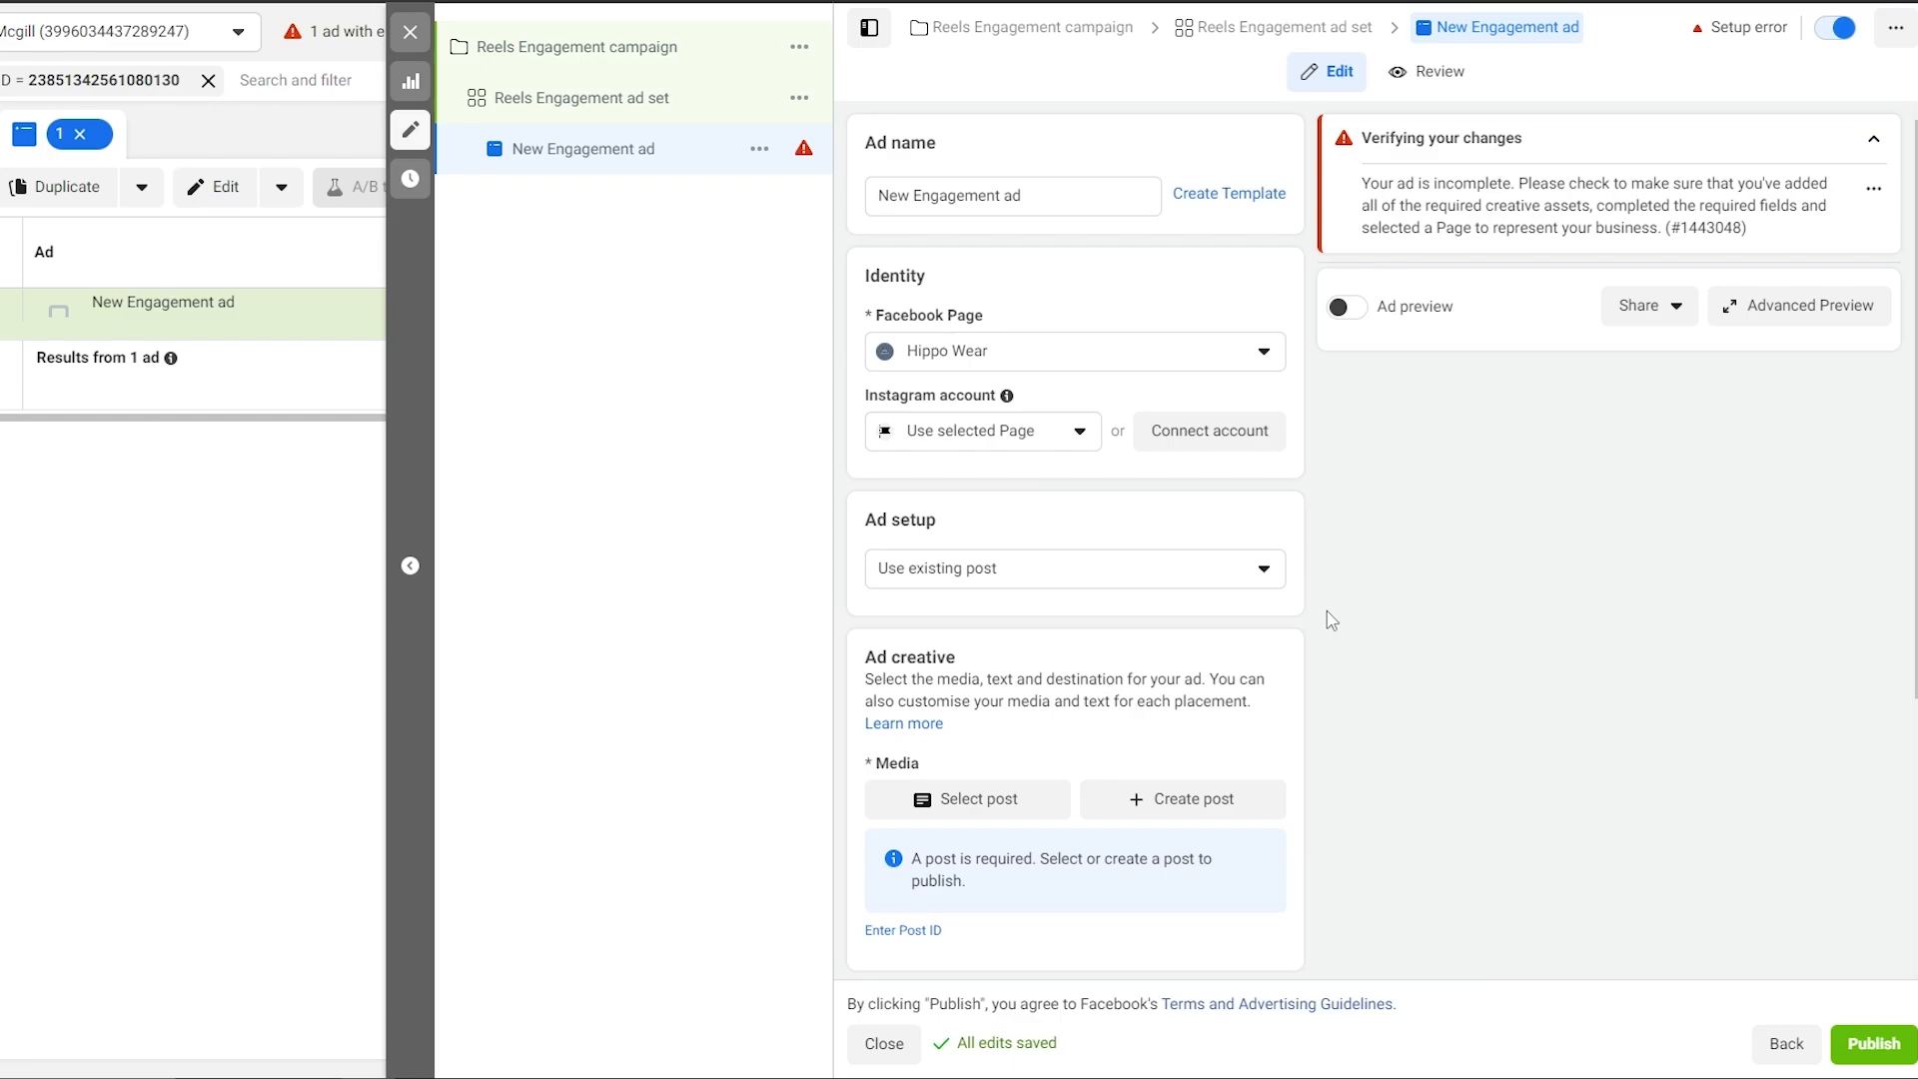
pyautogui.click(1255, 354)
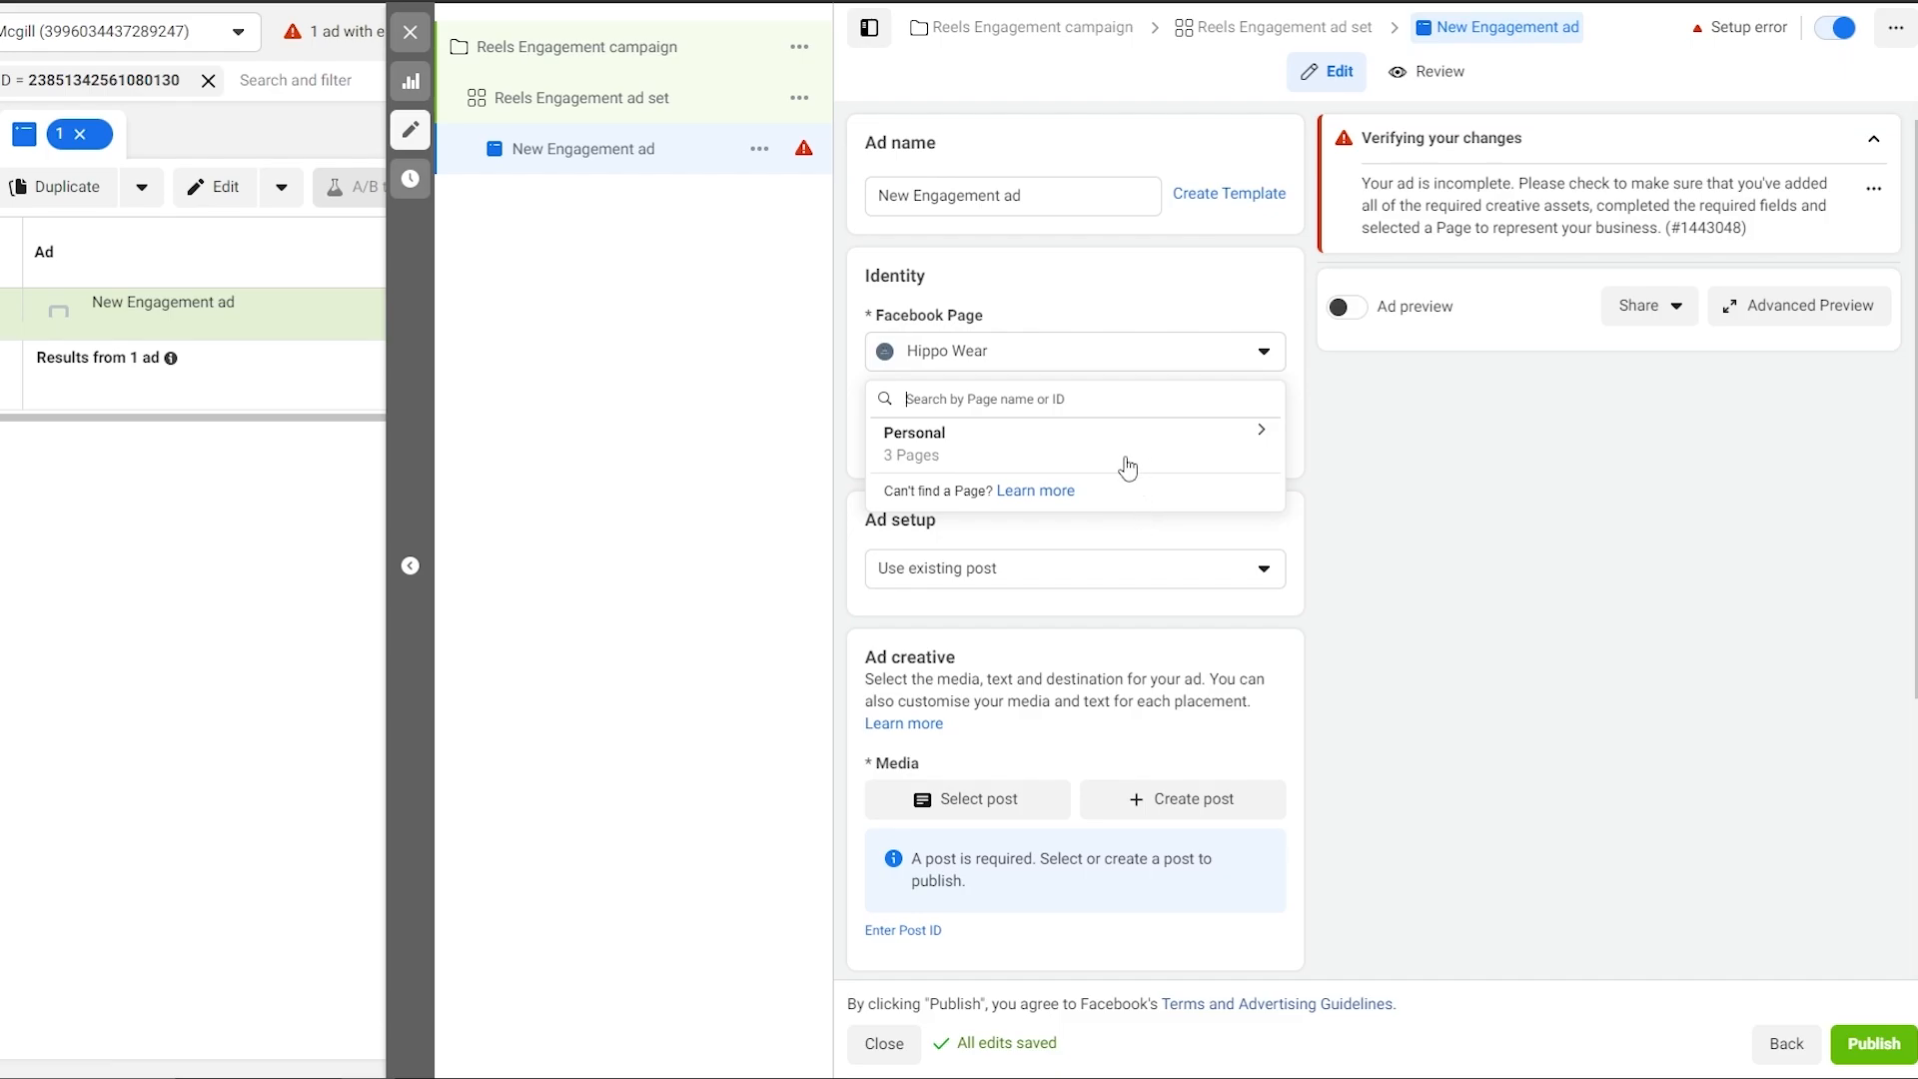
pyautogui.click(1221, 452)
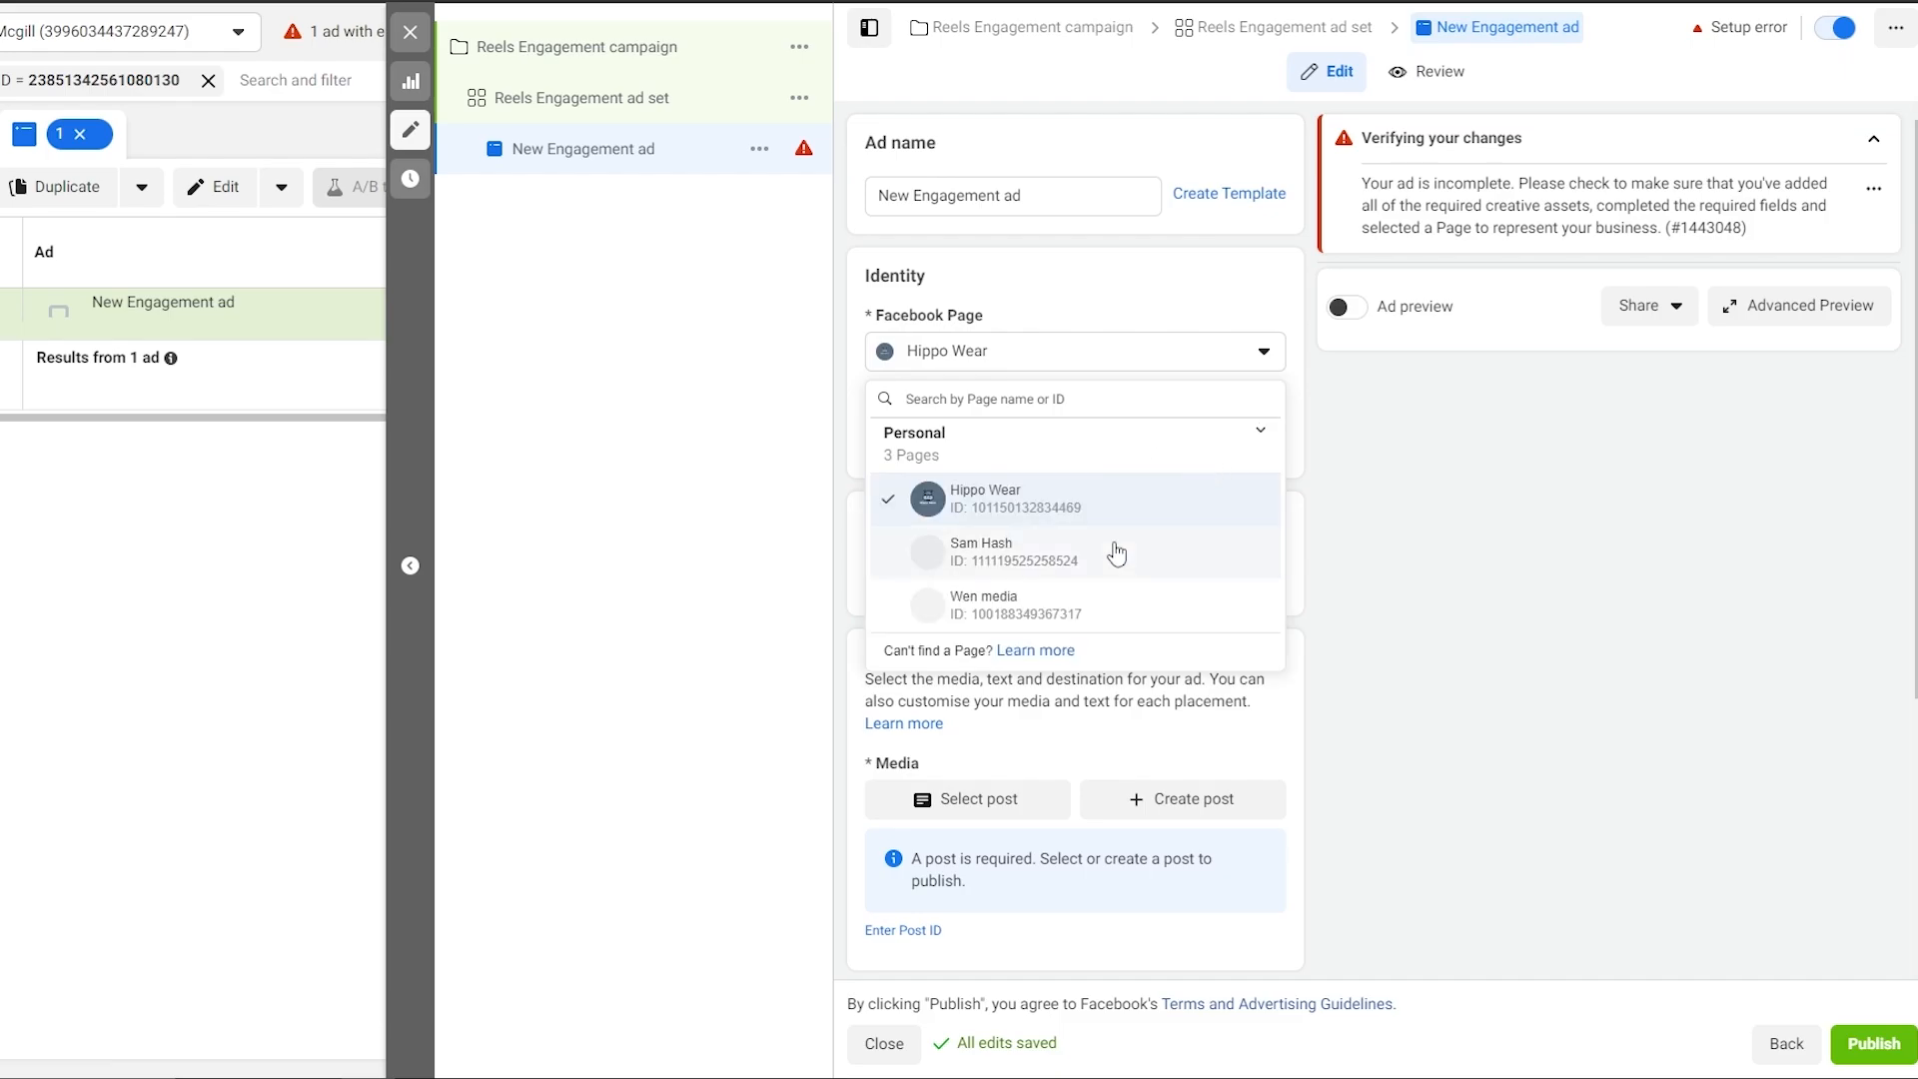
pyautogui.click(1029, 558)
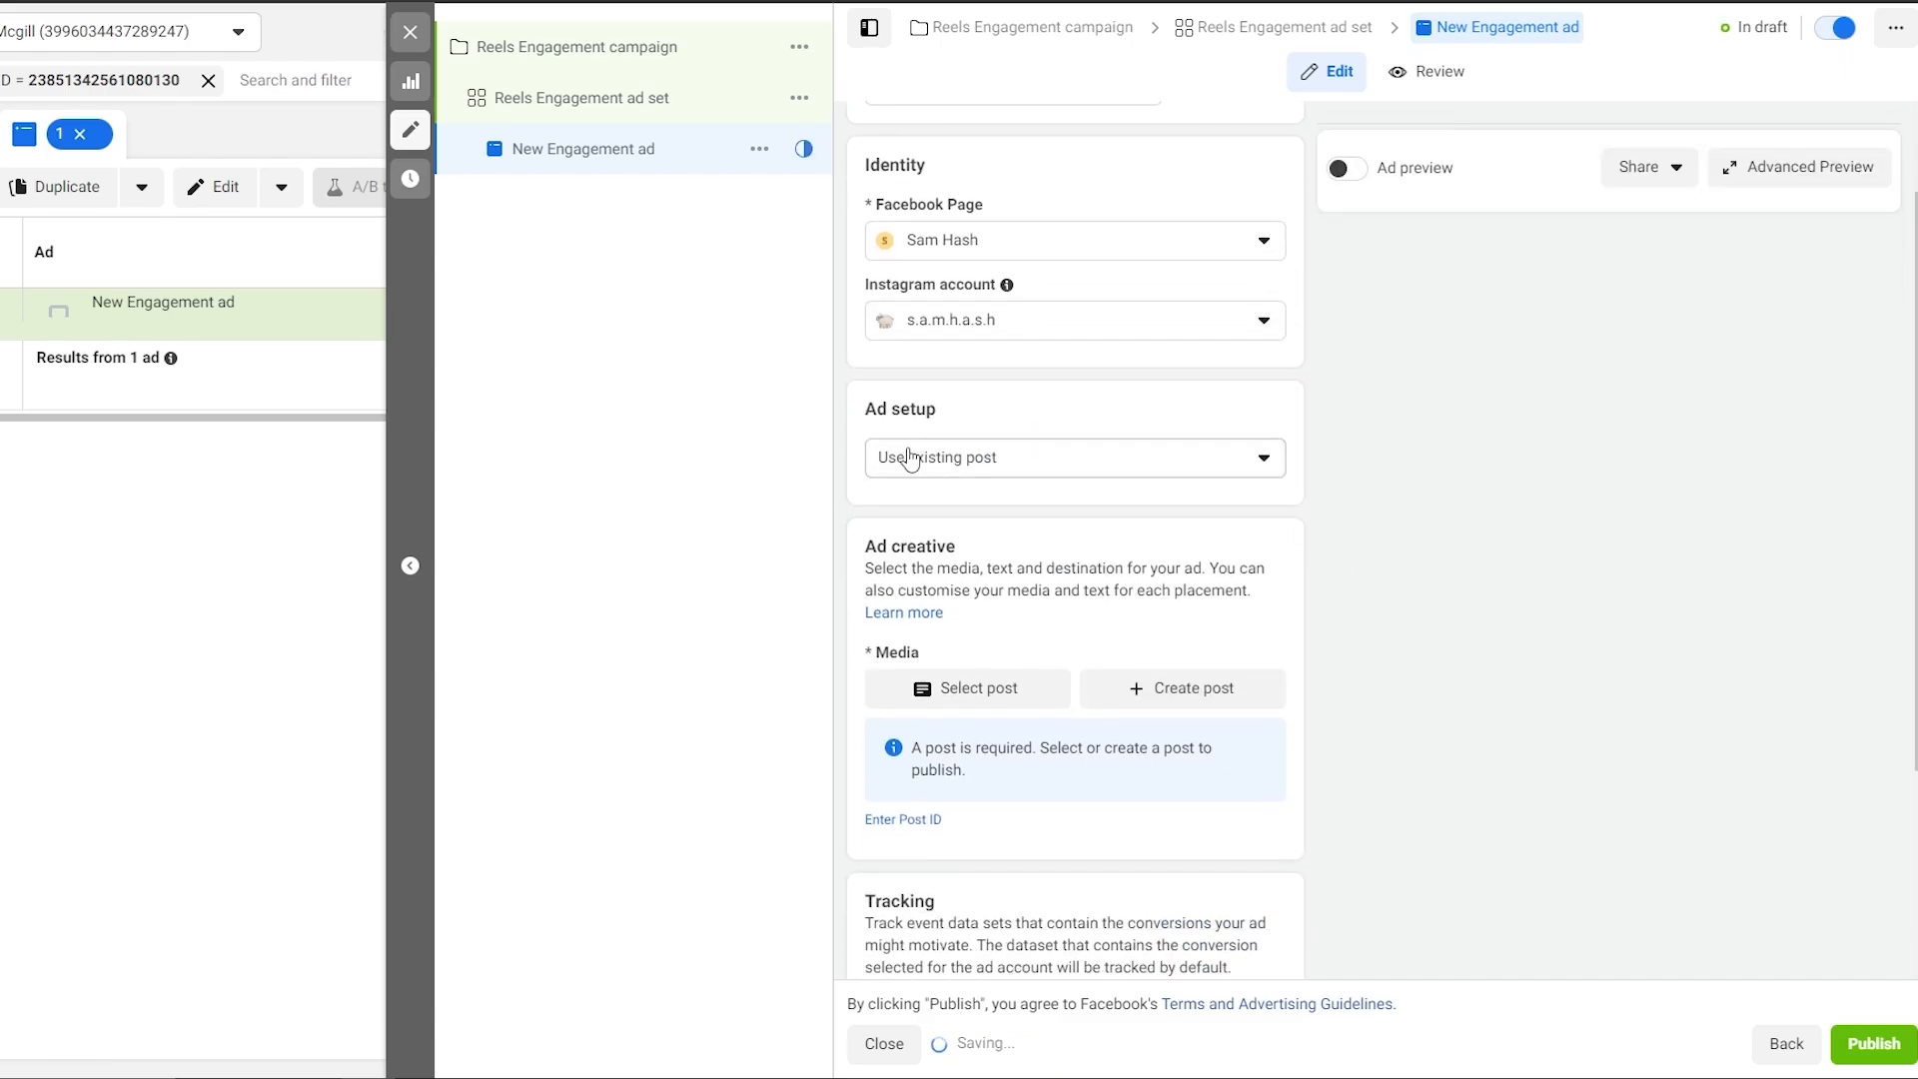
# Keep the ad setup on Use existing post.
pyautogui.click(1049, 479)
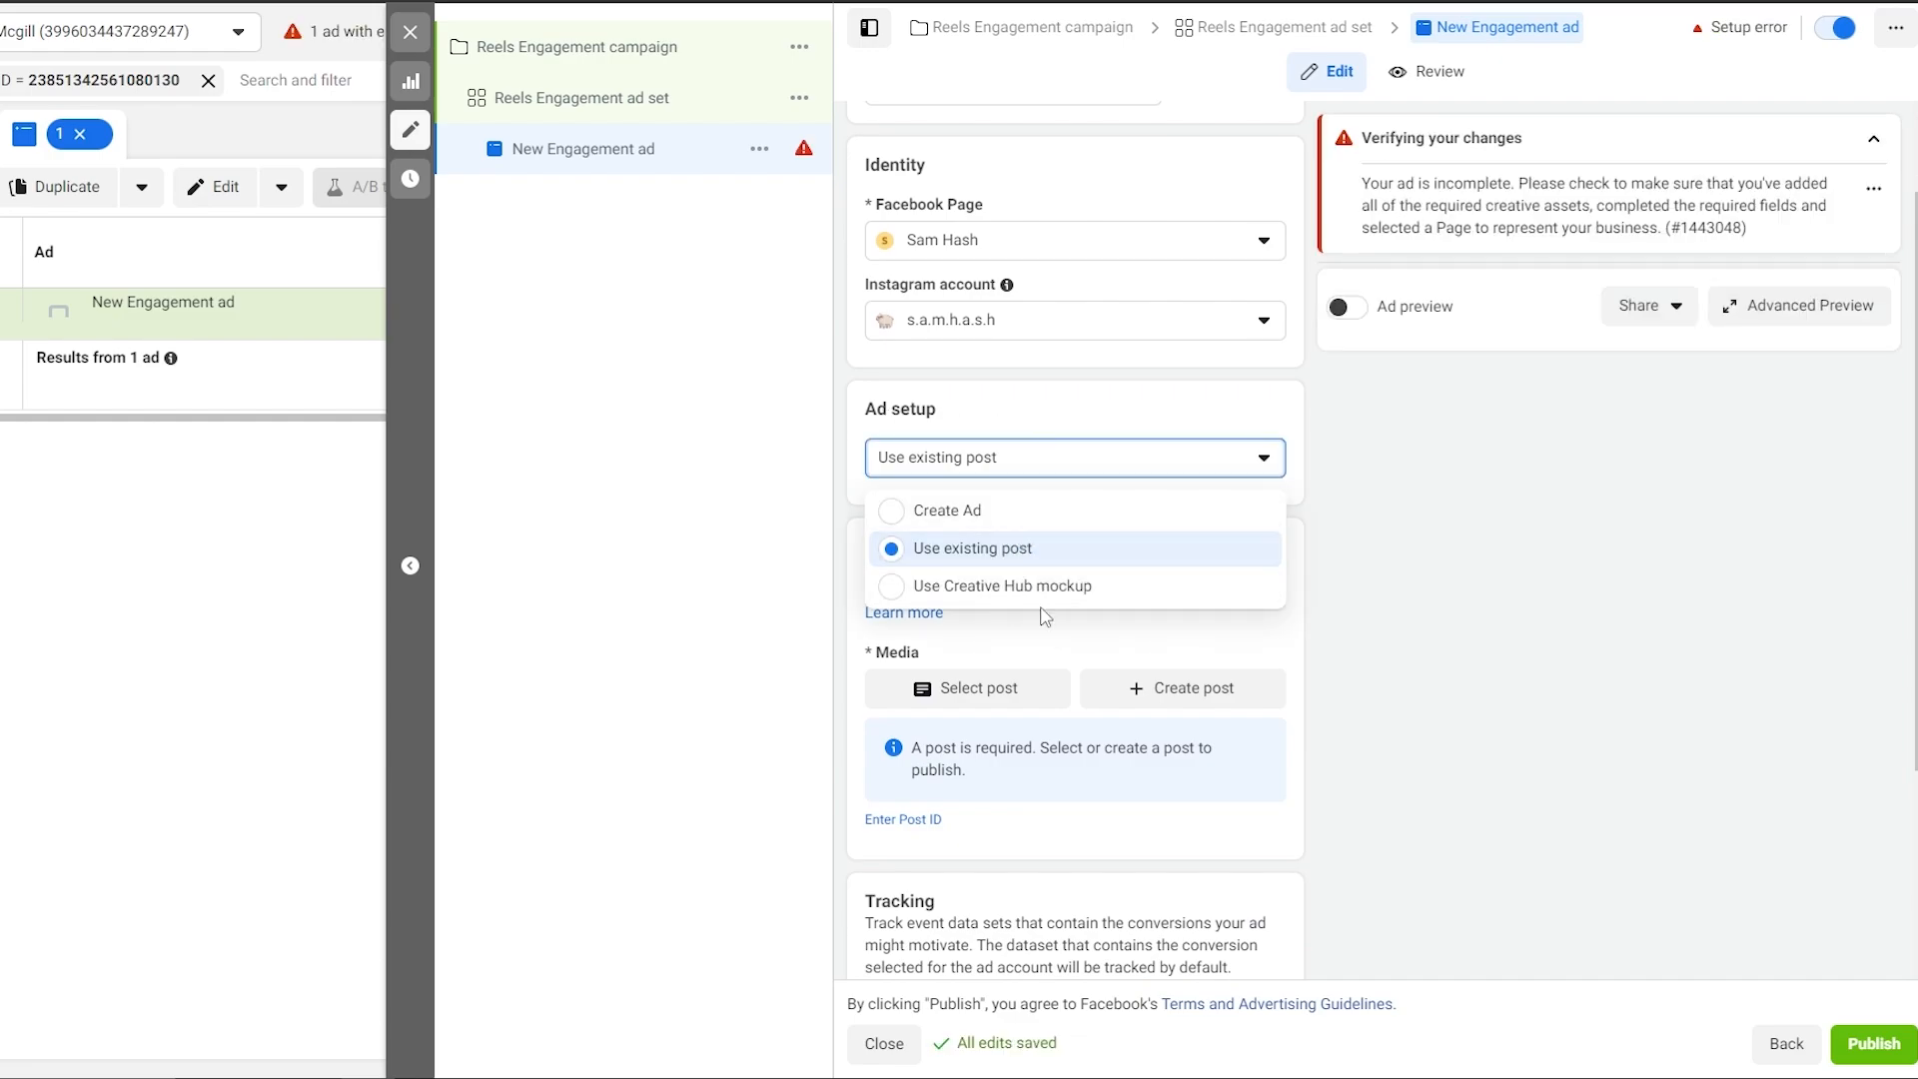
pyautogui.click(1448, 567)
pyautogui.scroll(-1, 1149, 564)
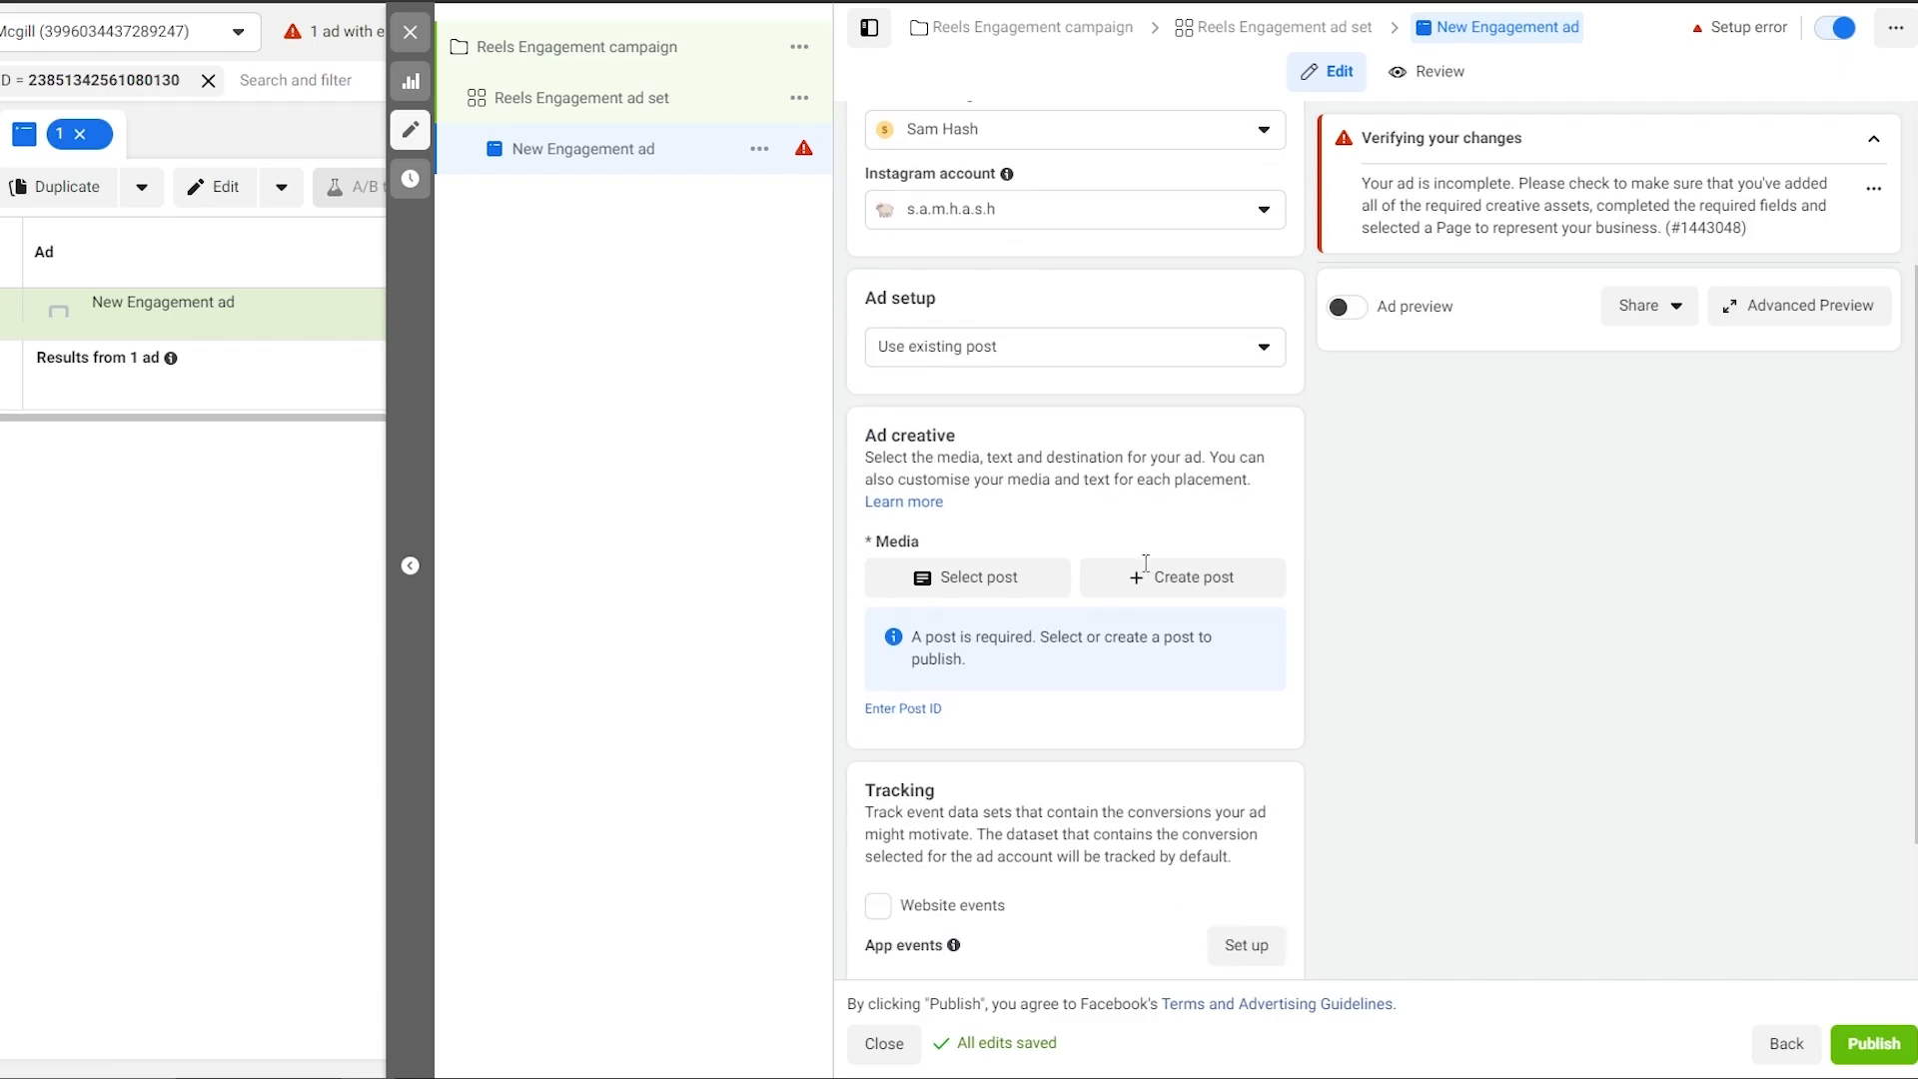
# Pick the Instagram Reel post 'Simple' as the ad's existing post.
pyautogui.click(971, 592)
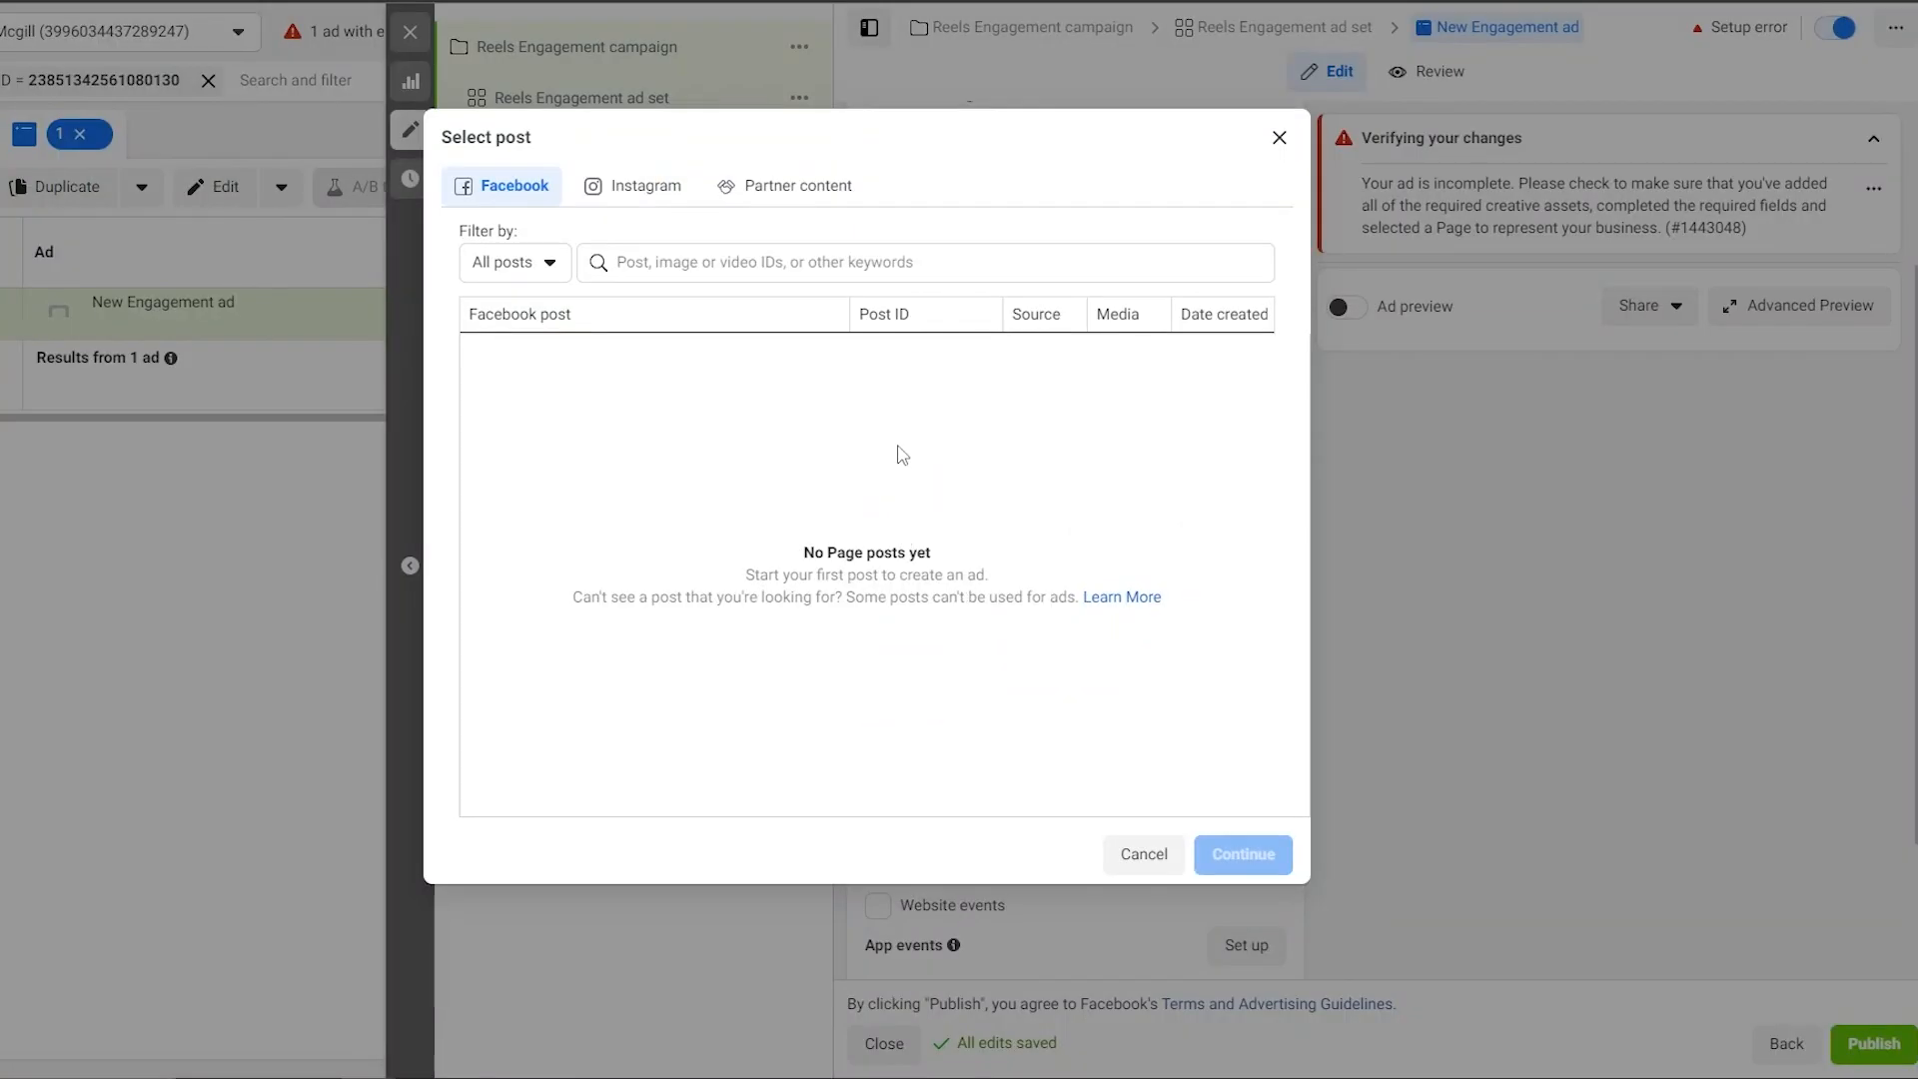
pyautogui.click(596, 200)
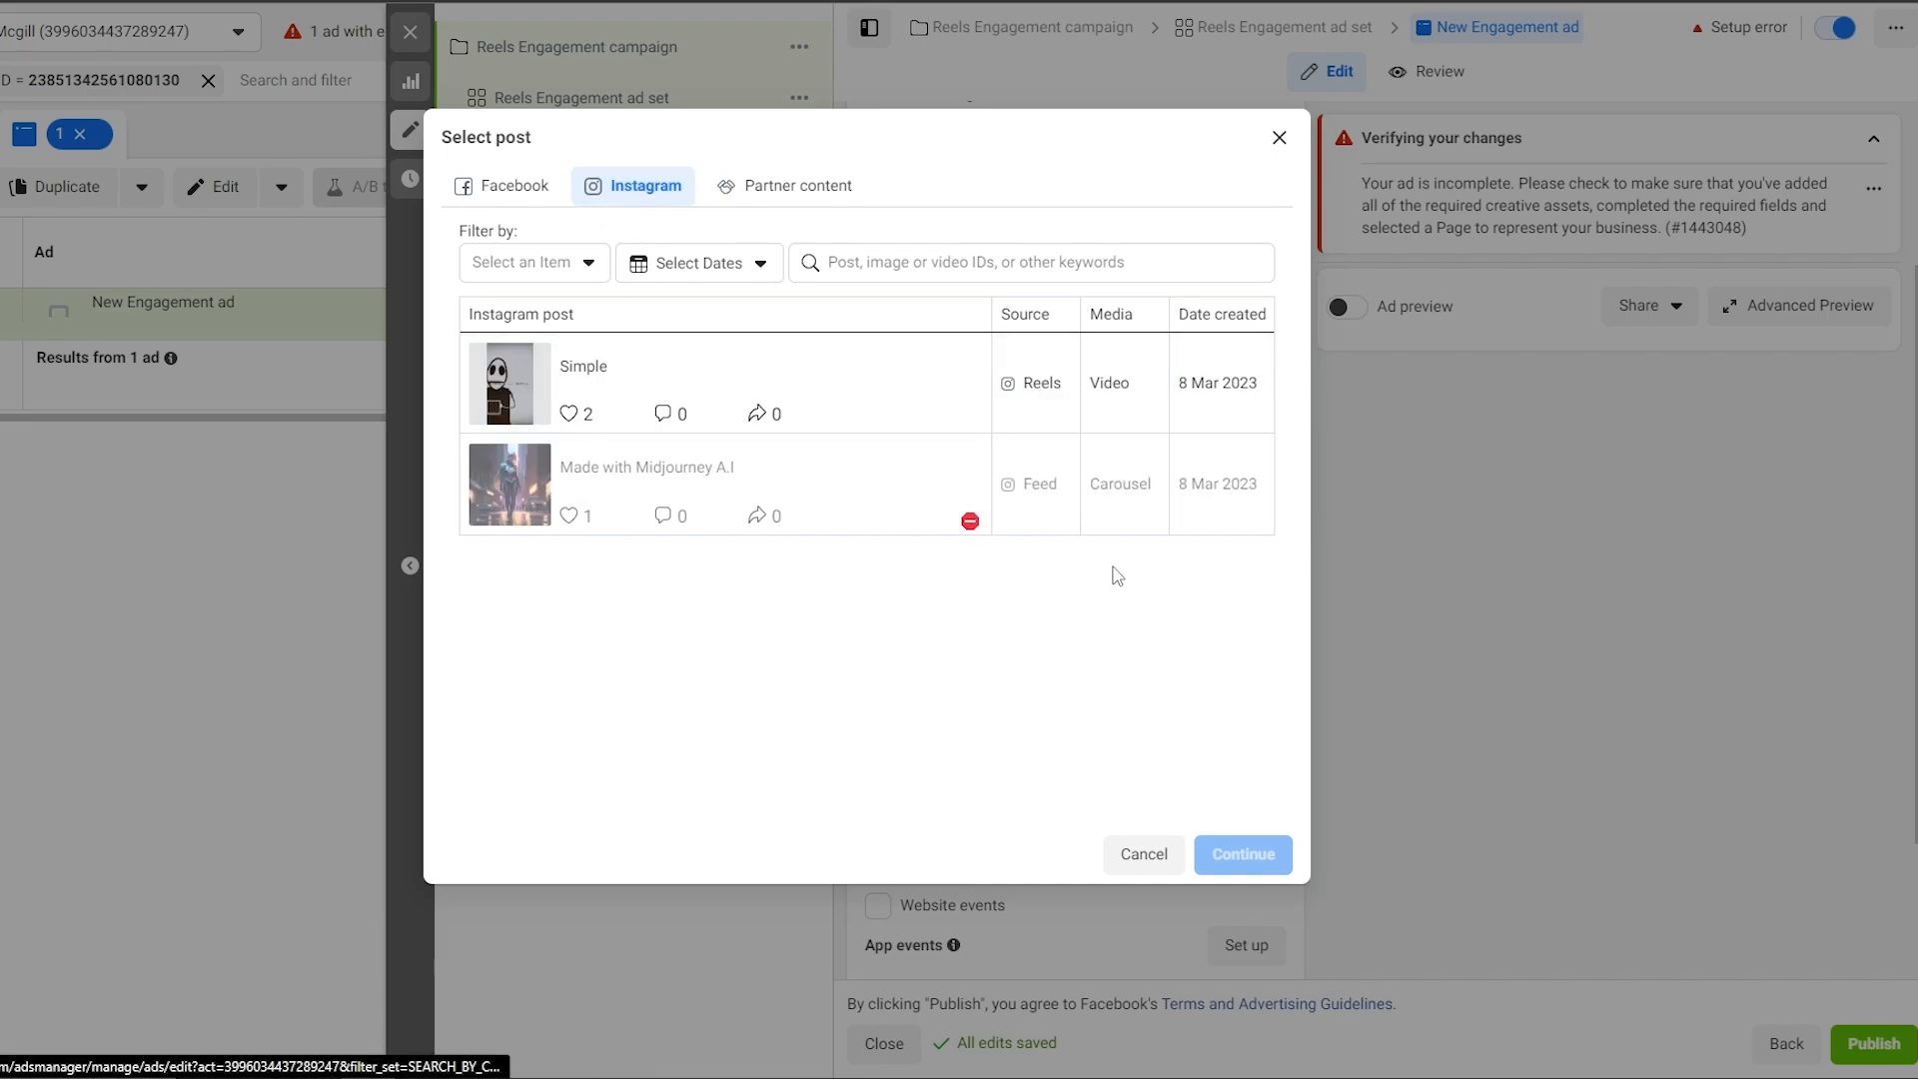
pyautogui.click(938, 399)
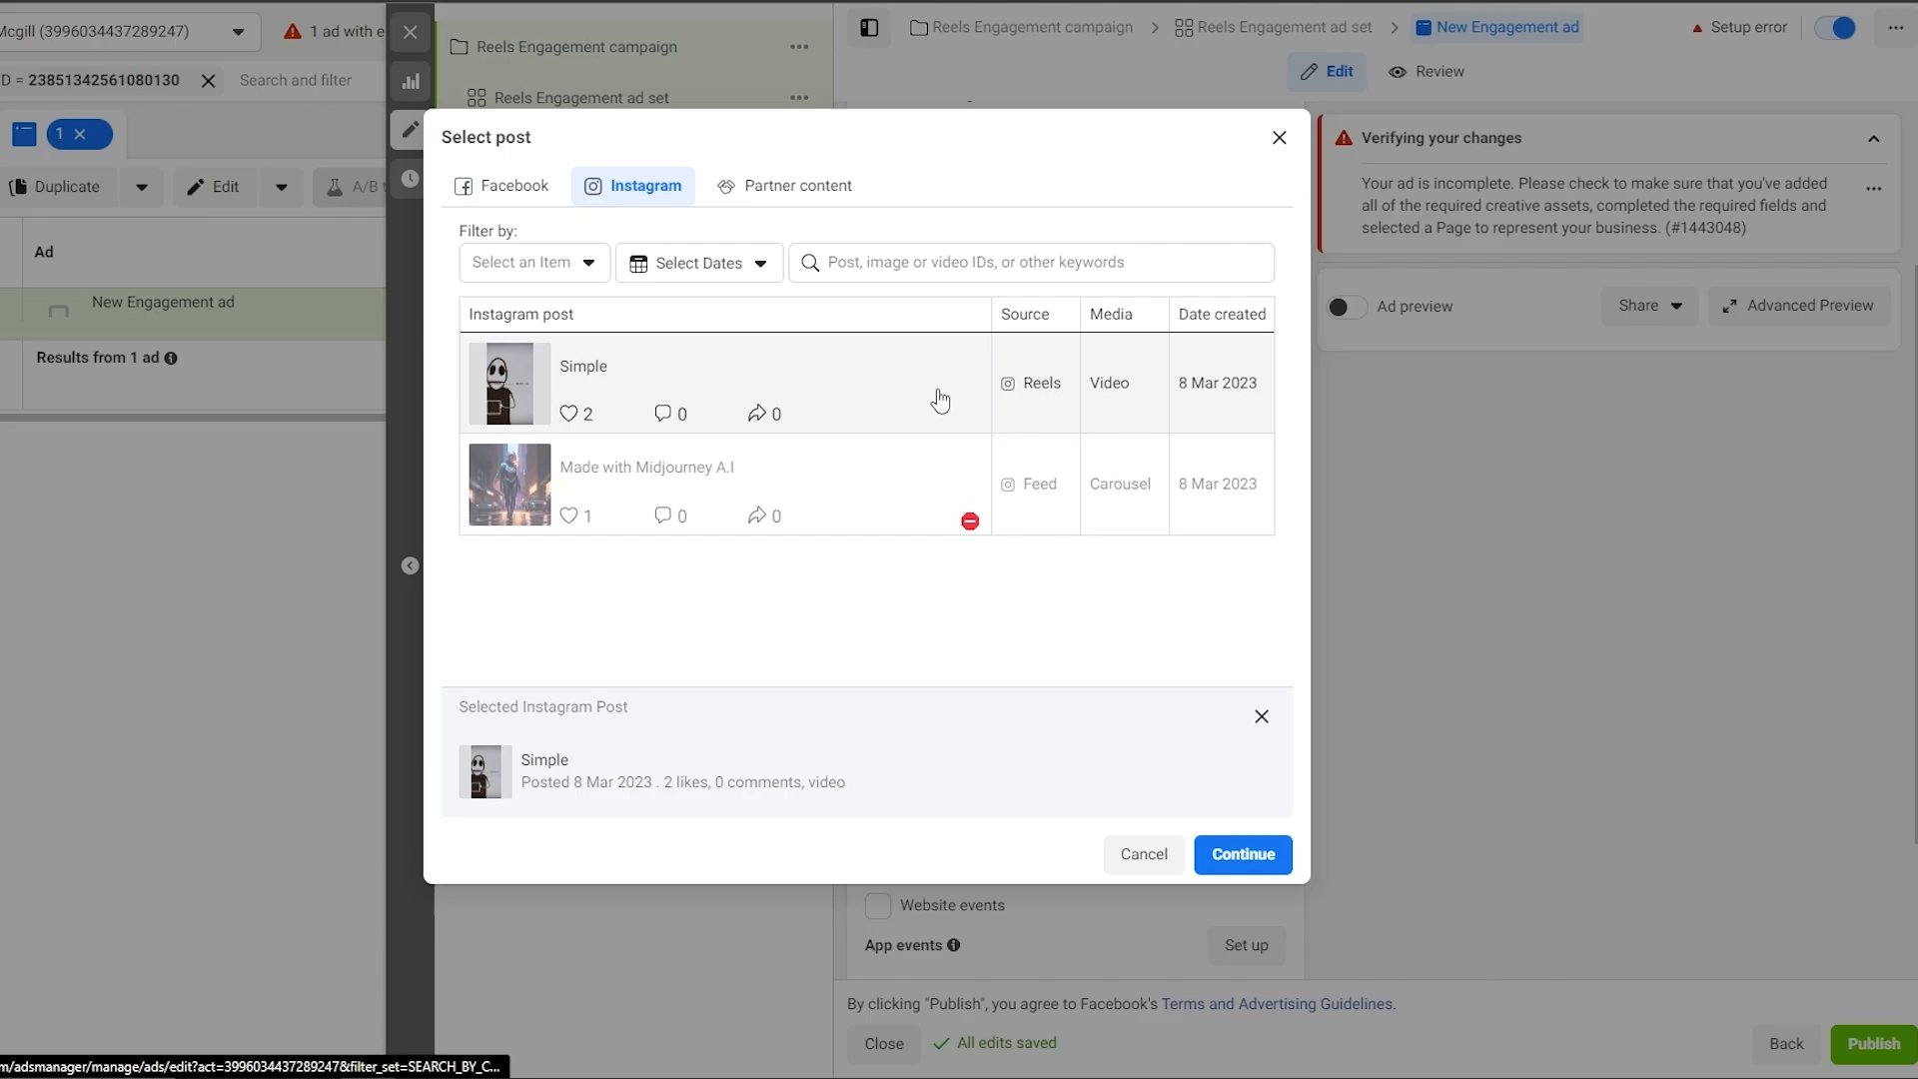
pyautogui.click(1255, 859)
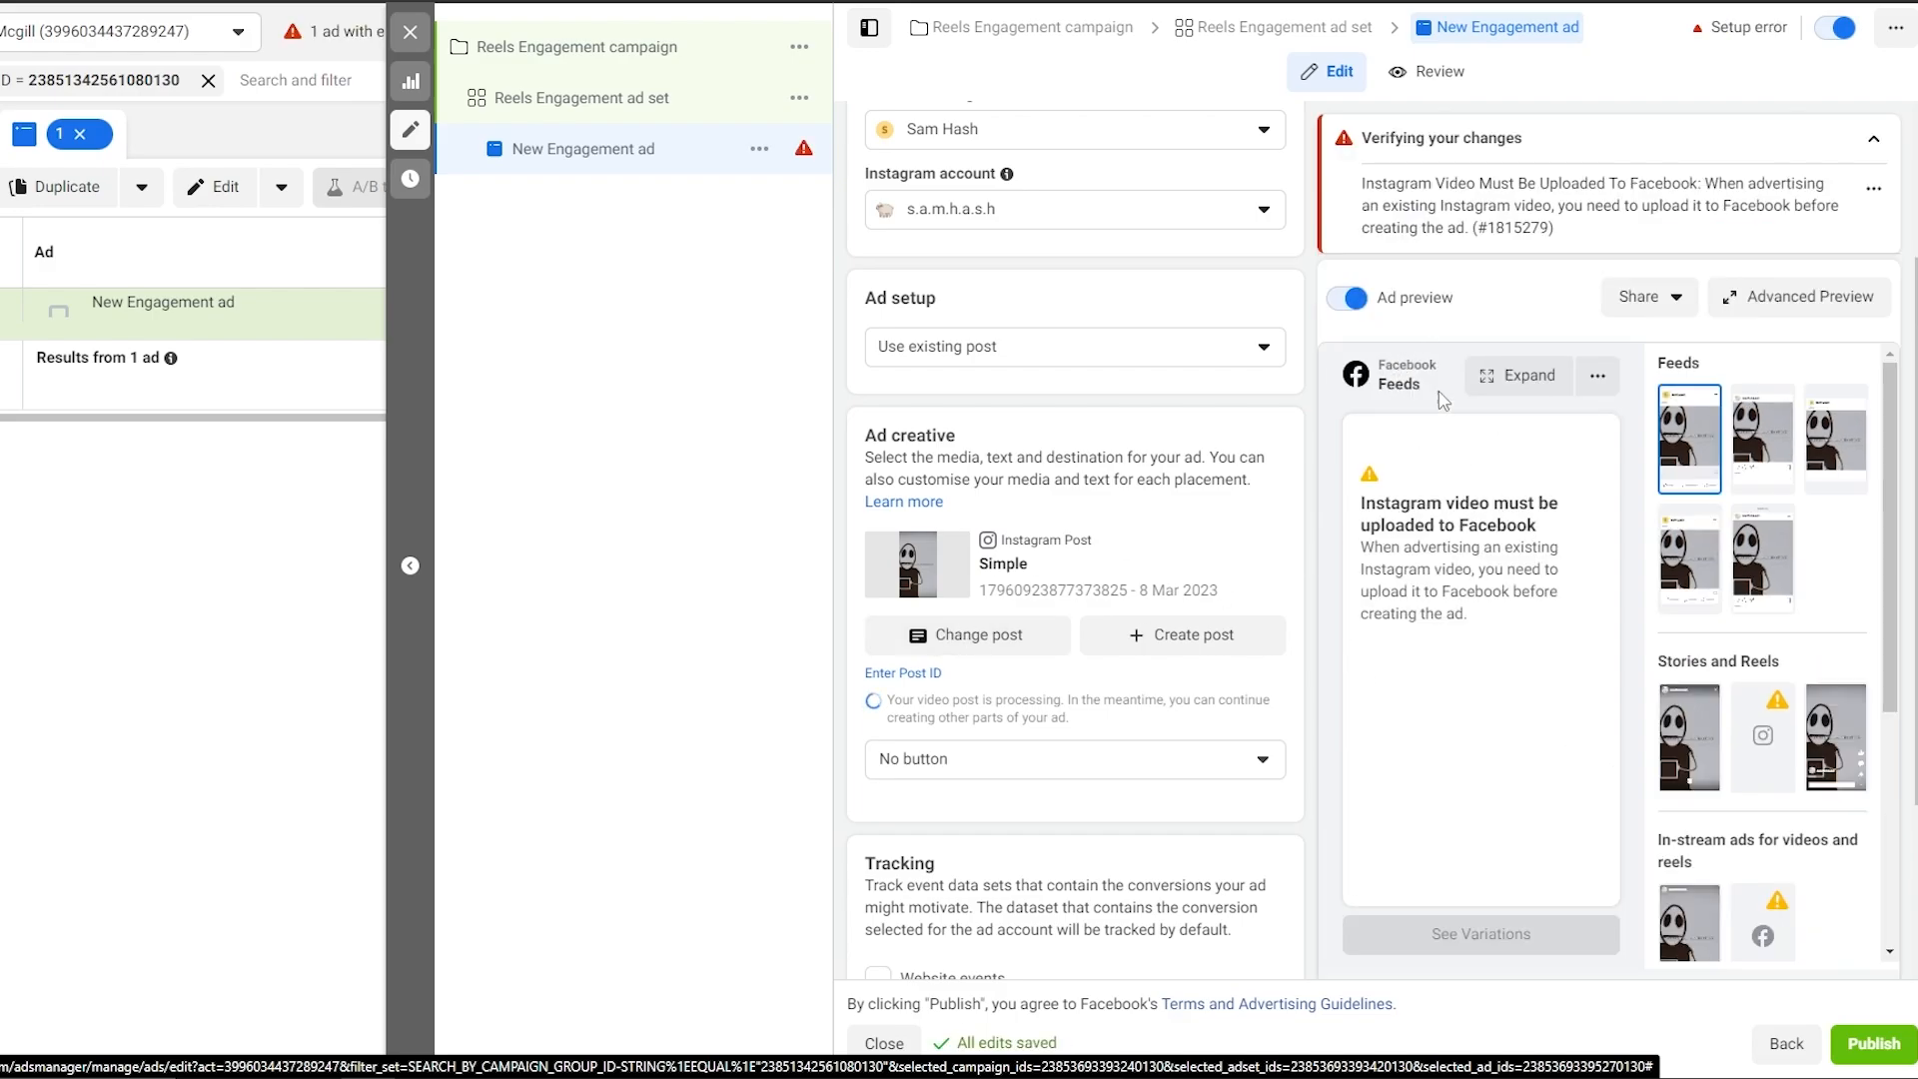
pyautogui.scroll(-3, 919, 814)
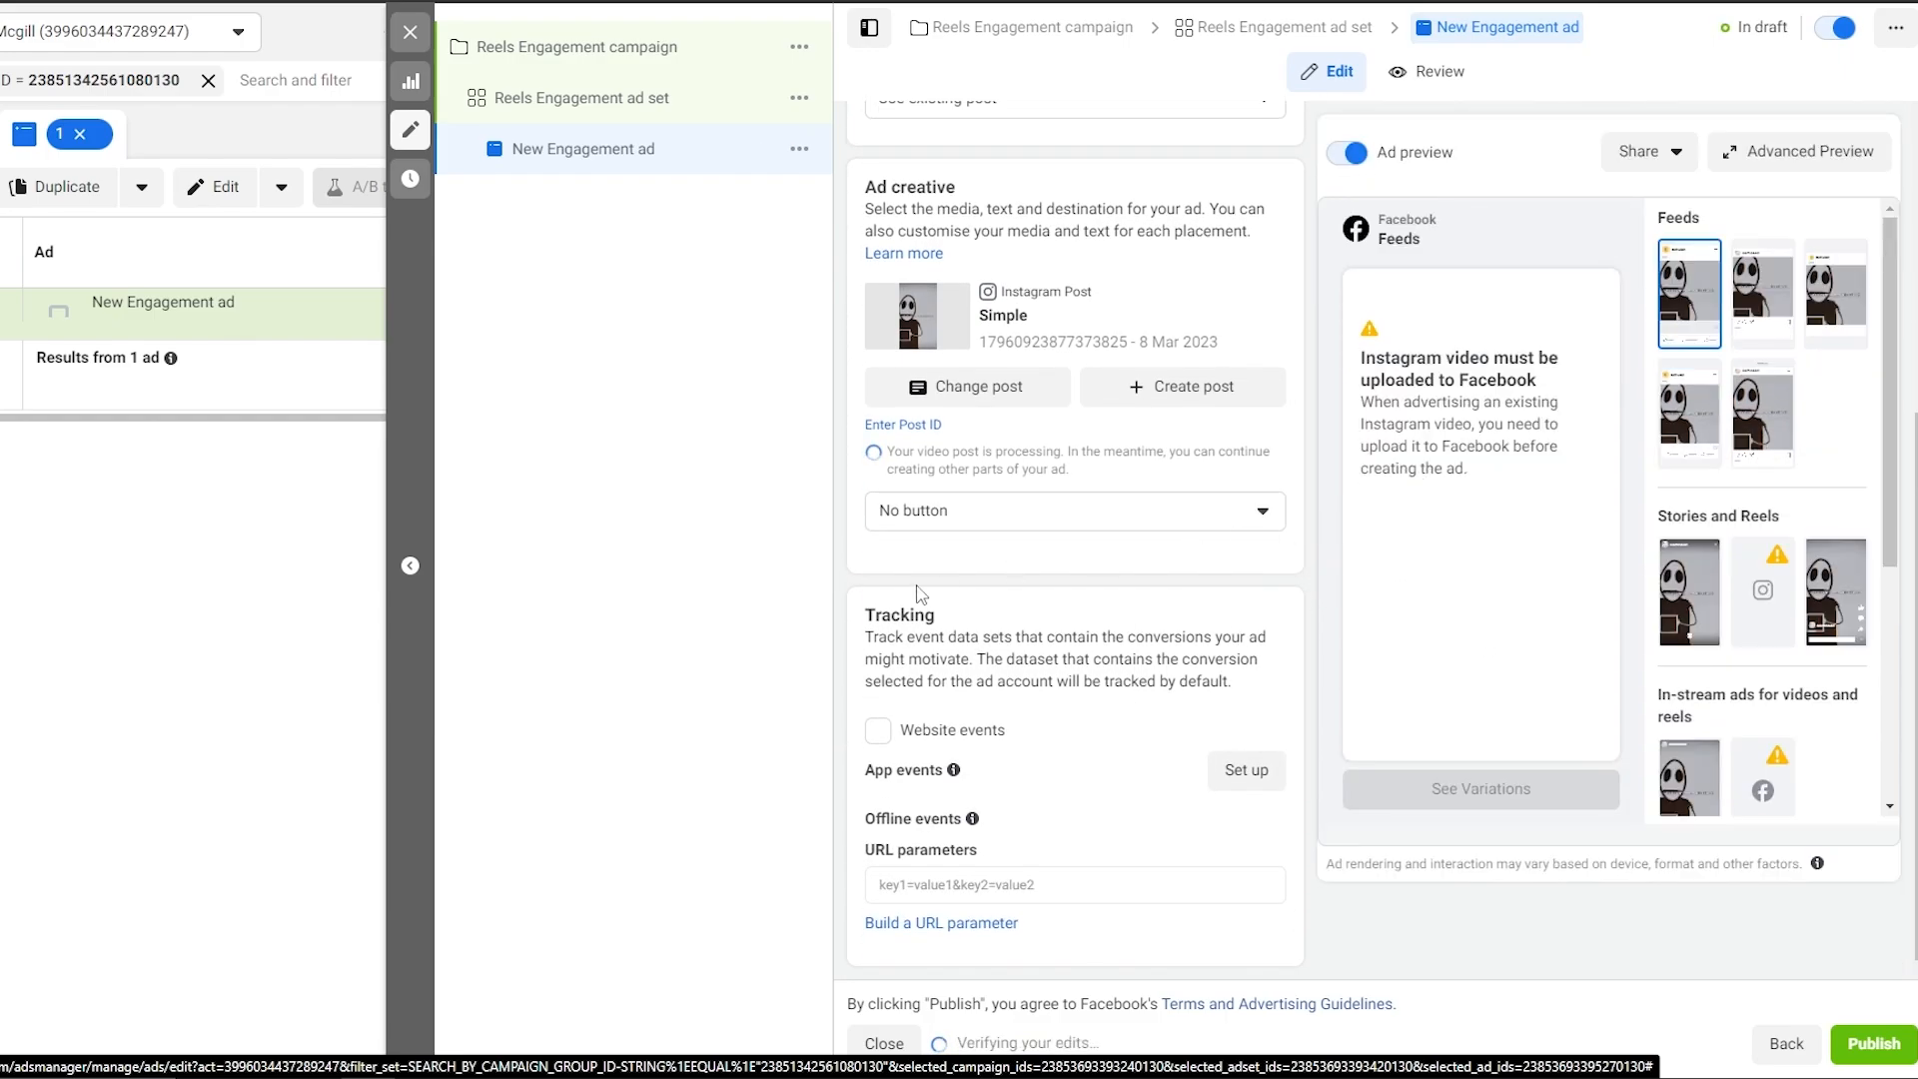
pyautogui.click(950, 515)
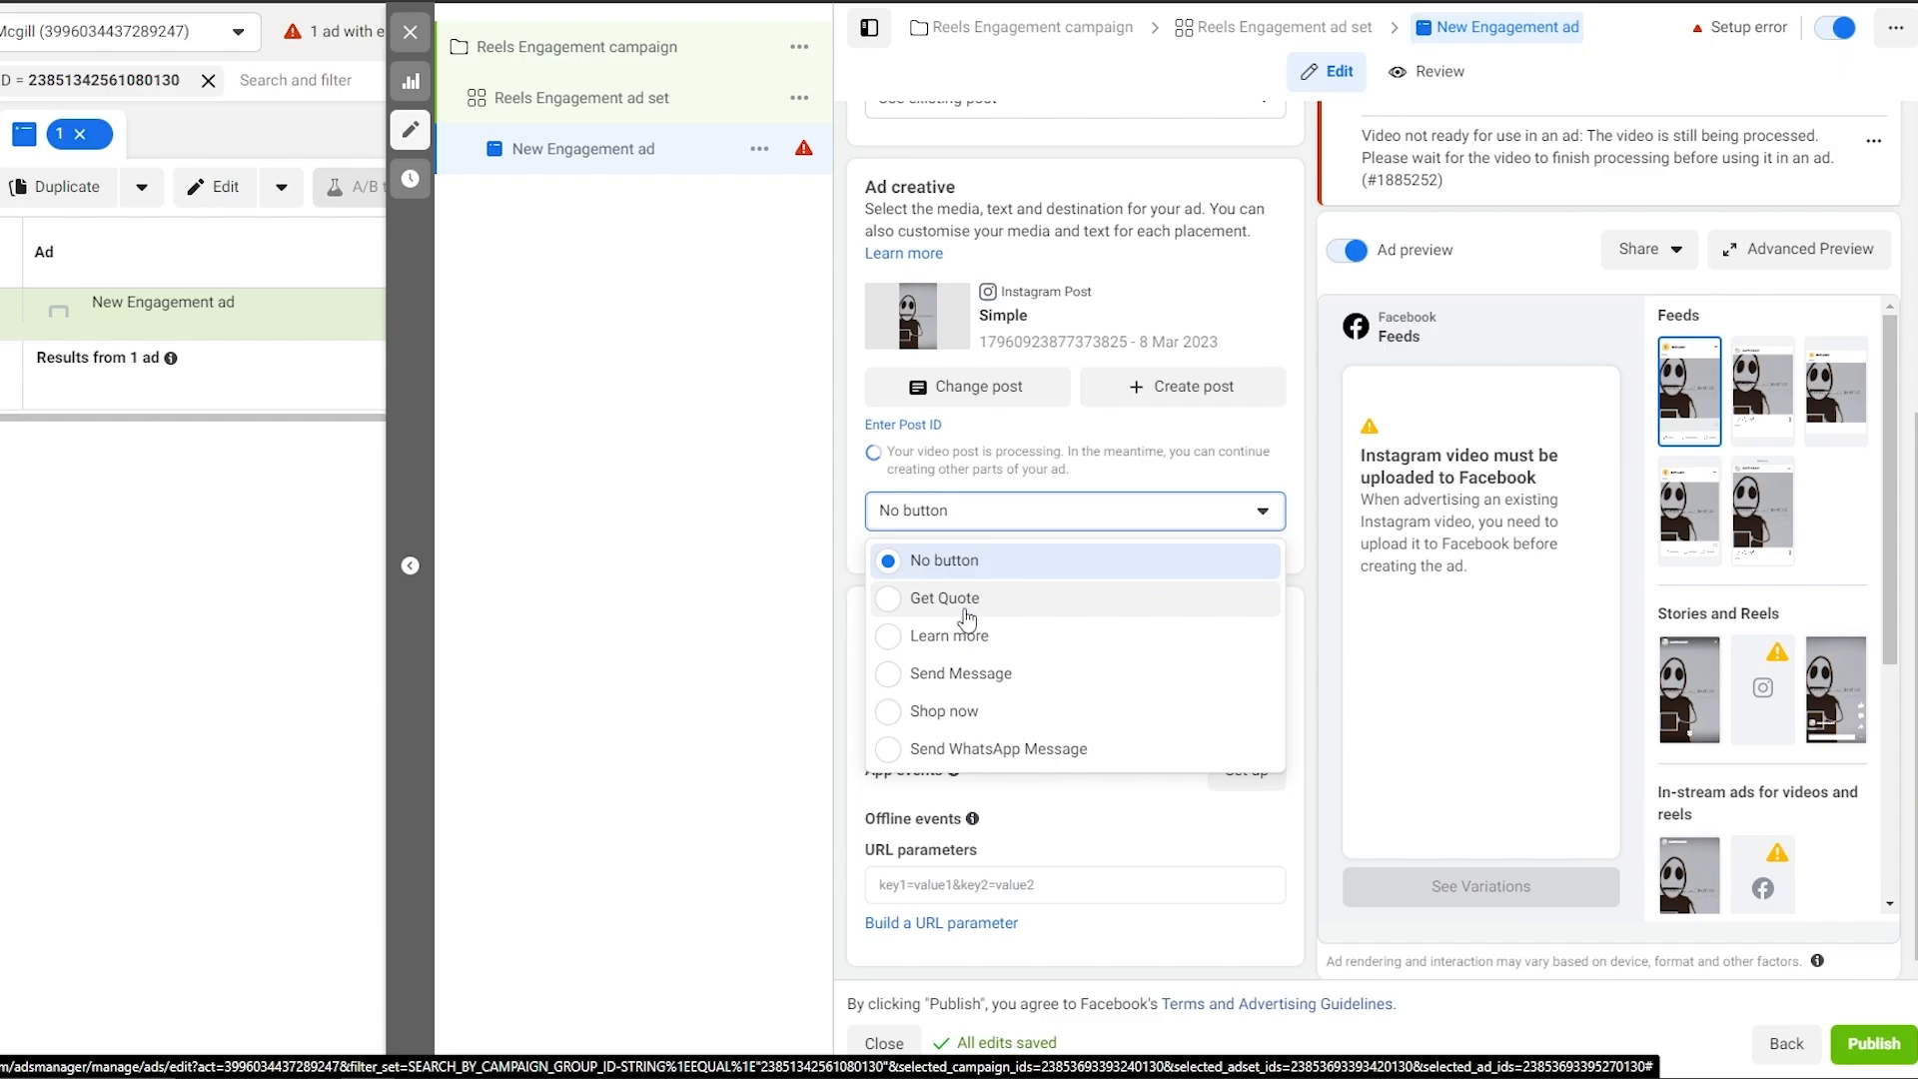
pyautogui.click(1142, 526)
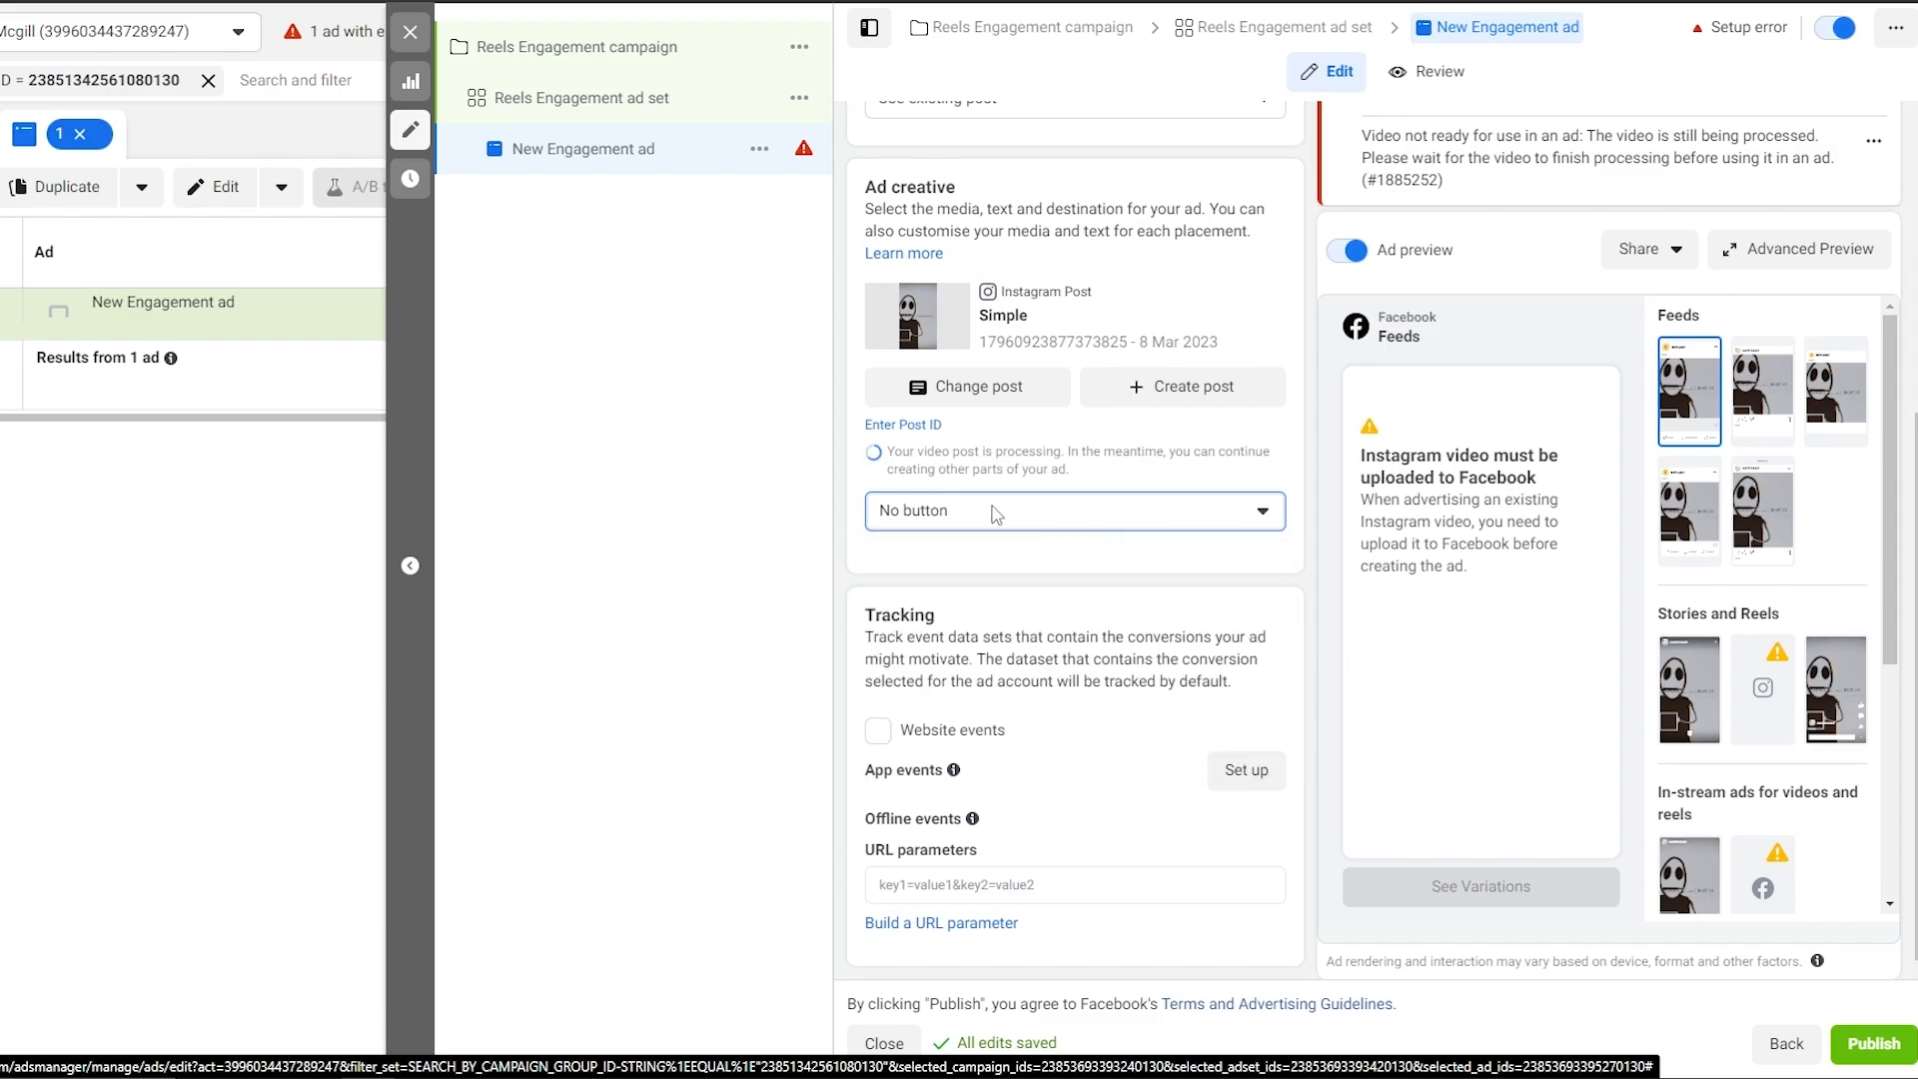